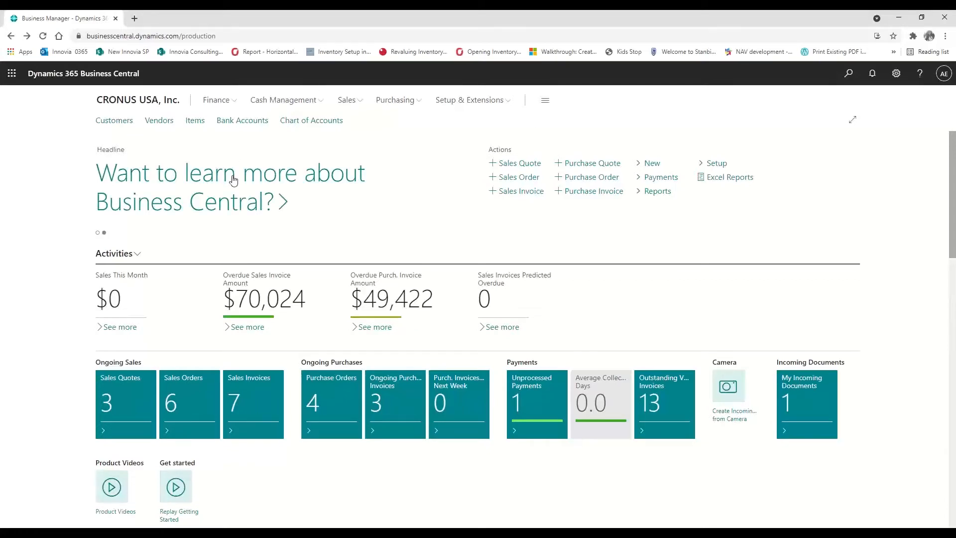
# Search Tell me for 'defer', open Deferral Templates, and start a new template card
pyautogui.click(850, 75)
pyautogui.write('defer')
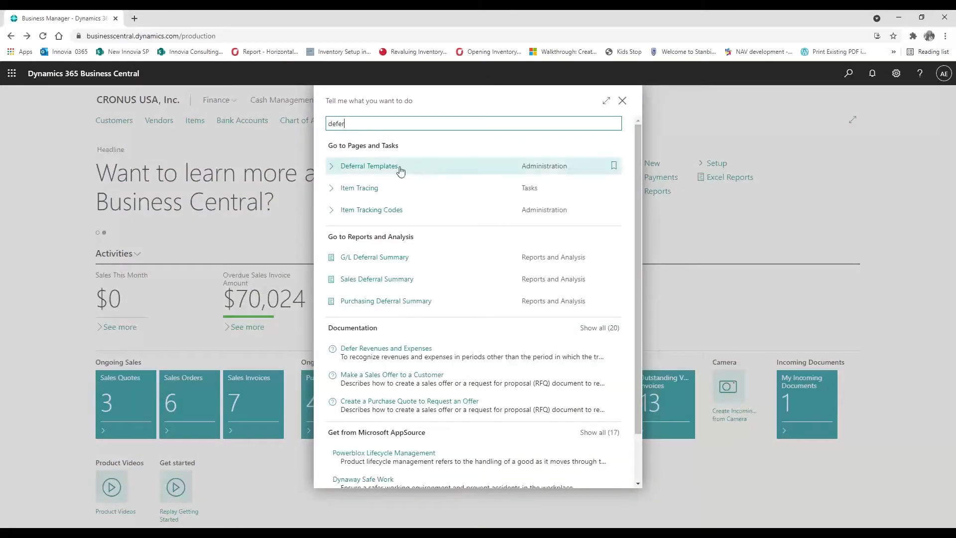
pyautogui.click(400, 171)
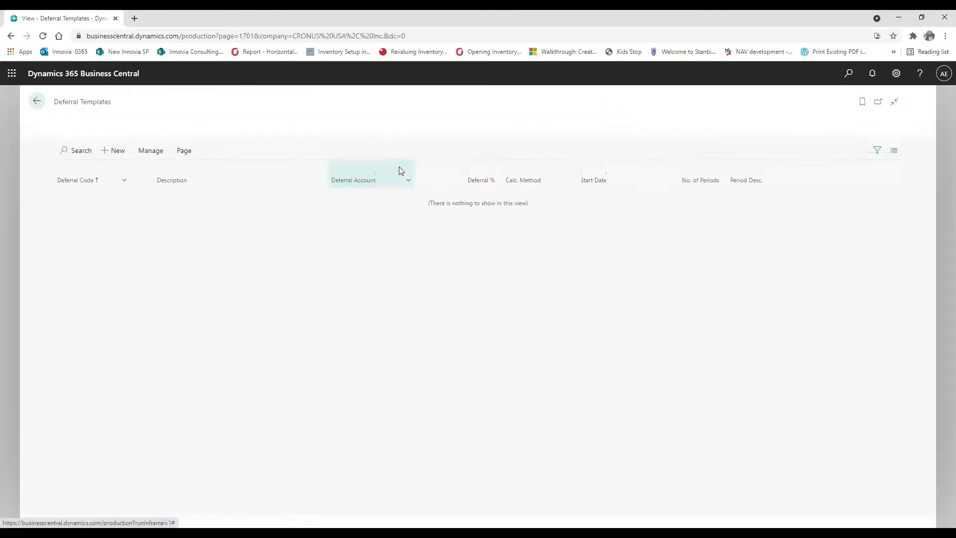
pyautogui.click(103, 156)
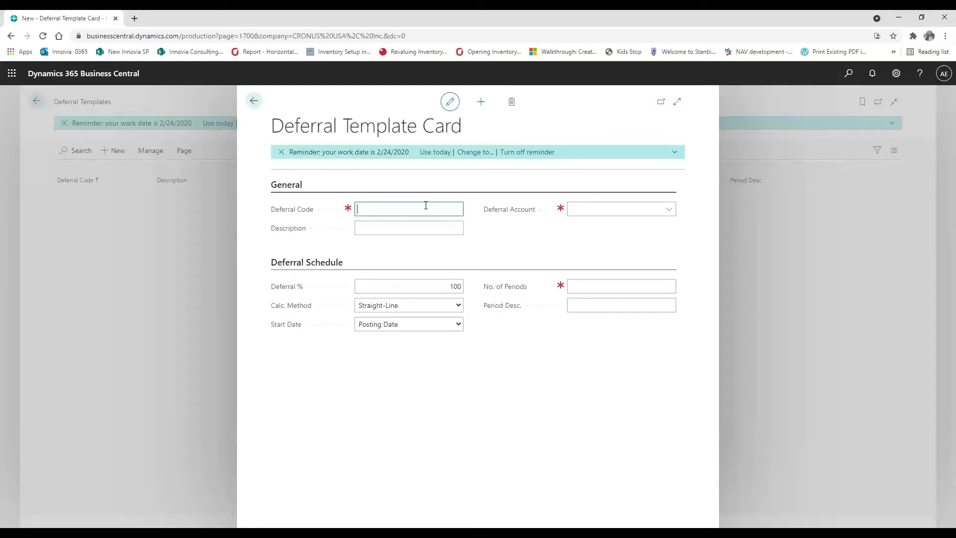
# Enter code INSURANCE, description 'Insurance Deferred', and deferral account 10600 Prepaid Insurance
pyautogui.write('insurance')
pyautogui.press('Tab')
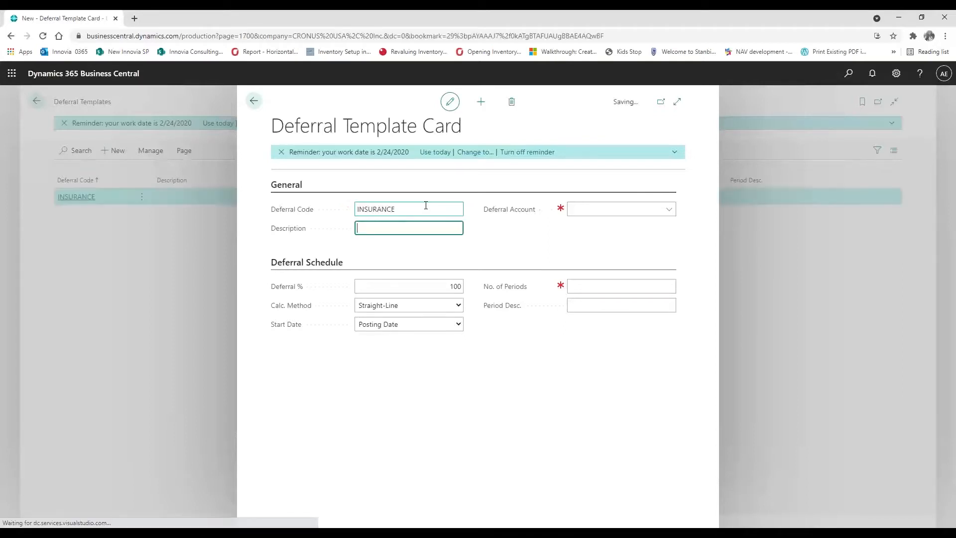
pyautogui.write('Insurance')
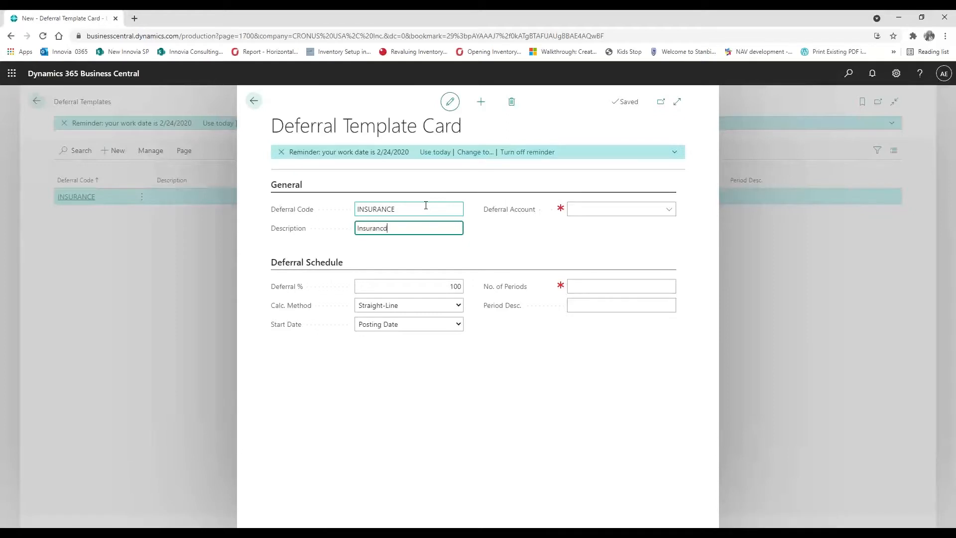
pyautogui.write(' Deferred')
pyautogui.click(572, 206)
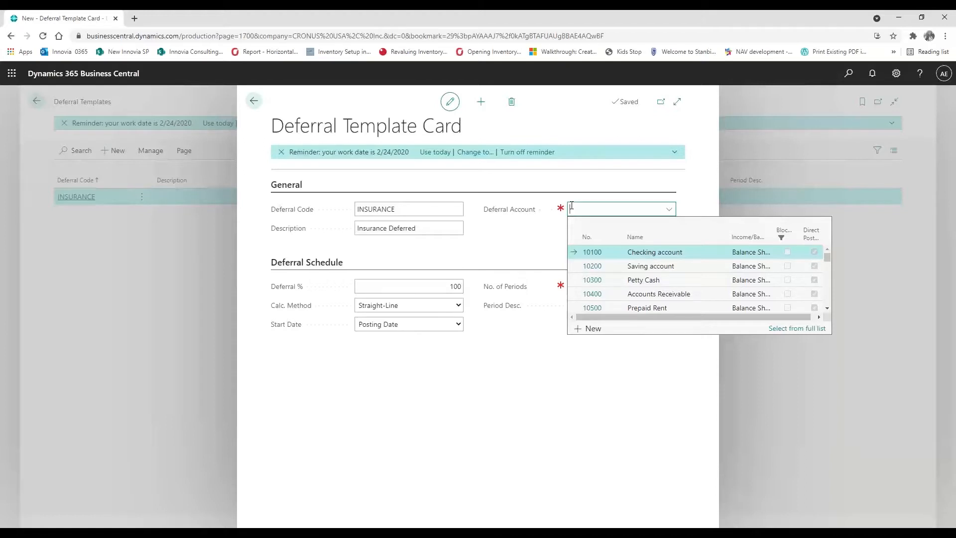
pyautogui.write('insu')
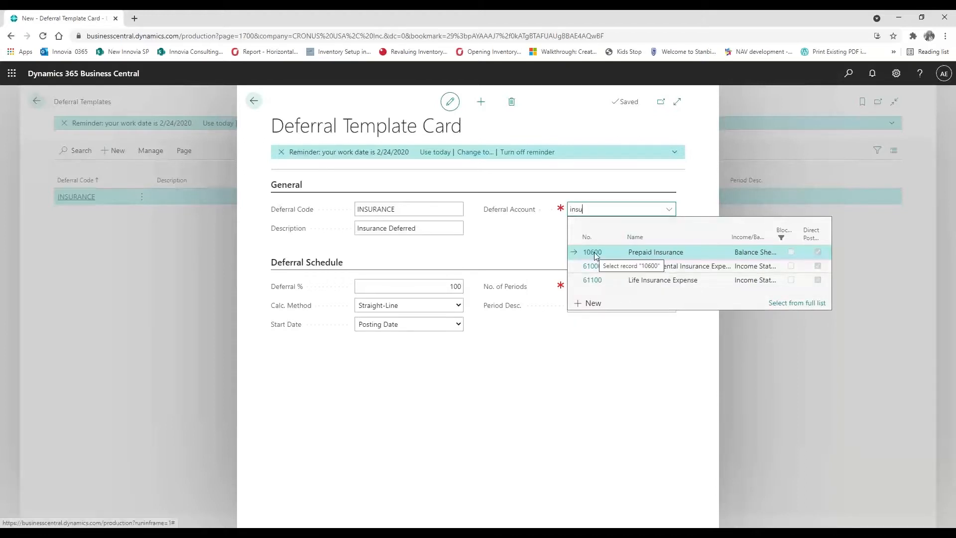
pyautogui.click(593, 252)
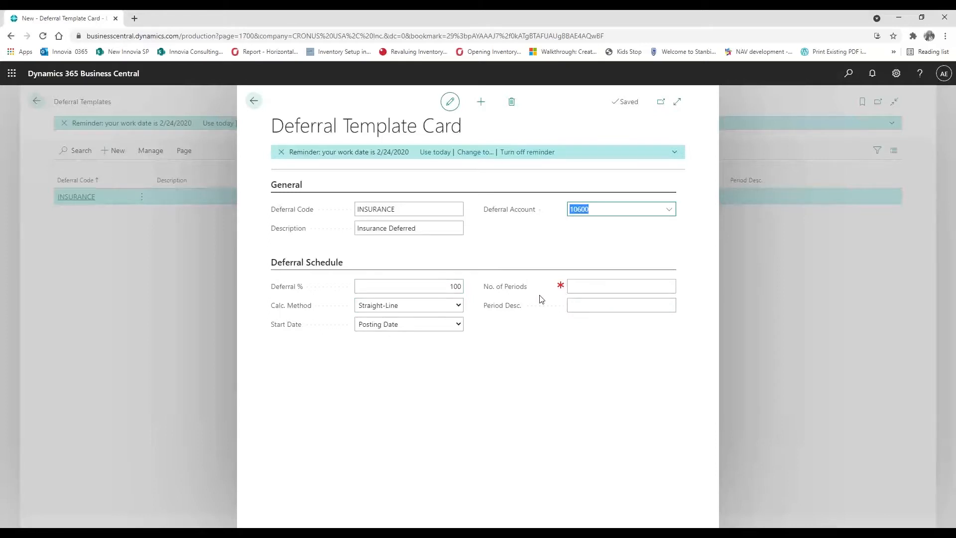
# Keep Straight-Line calculation from posting date and set No. of Periods to 12
pyautogui.click(455, 305)
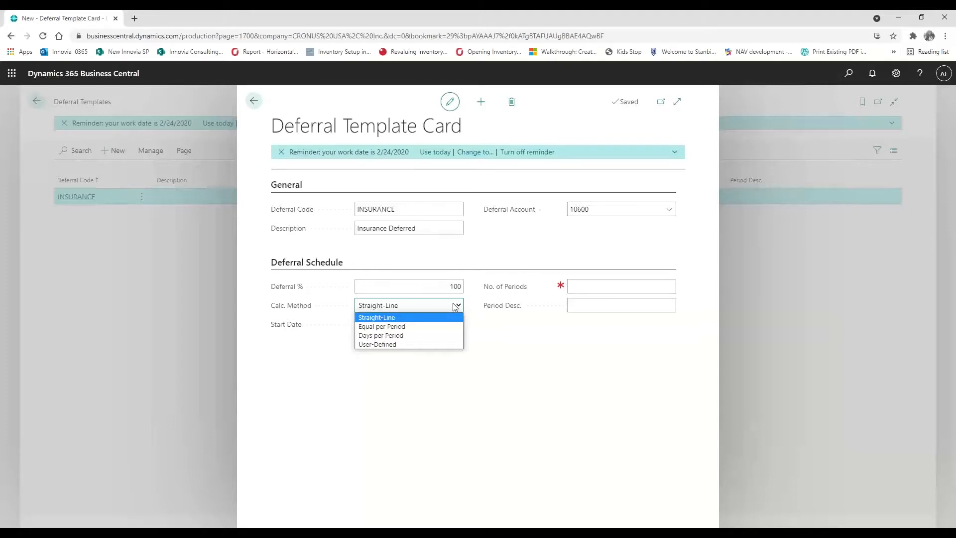
pyautogui.click(406, 304)
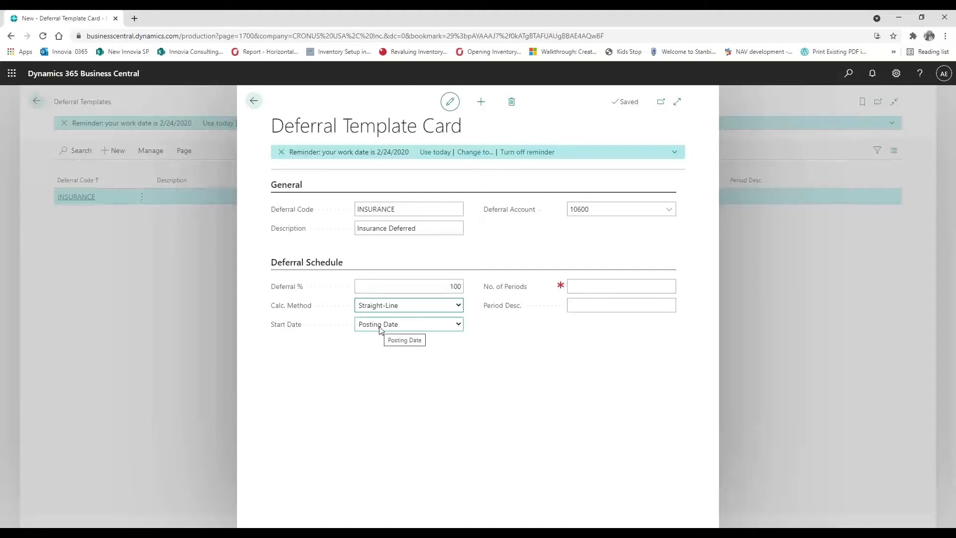
pyautogui.click(588, 284)
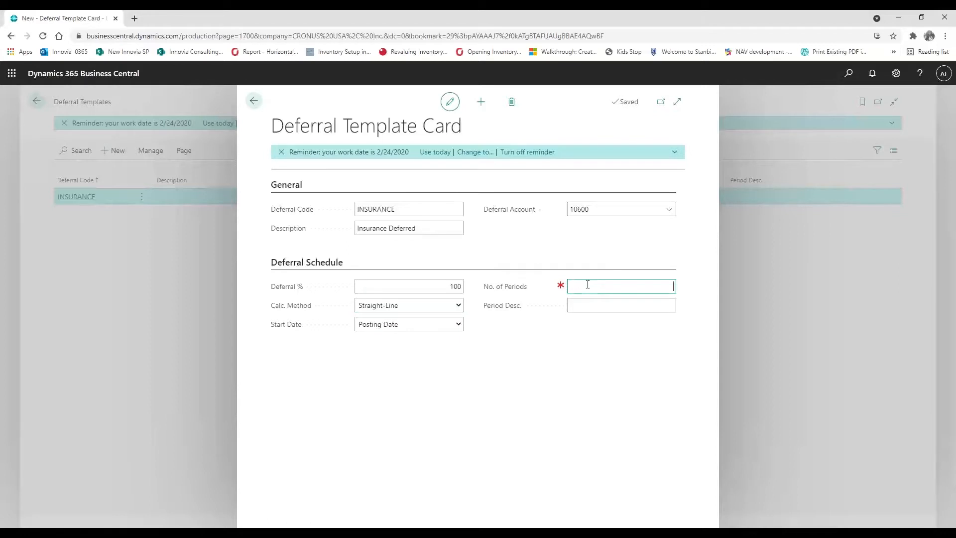
pyautogui.write('12')
pyautogui.press('Tab')
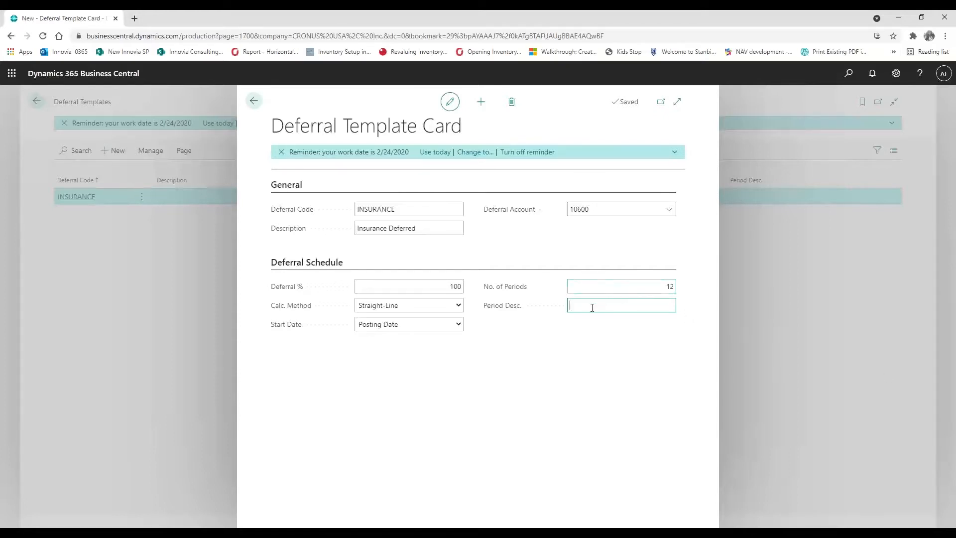
# Set period description 'Insurance deferred for %4 %6' and close the saved INSURANCE card
pyautogui.write('INsua')
pyautogui.press('BackSpace')
pyautogui.press('BackSpace')
pyautogui.press('BackSpace')
pyautogui.write('nsurance')
pyautogui.write(' defree')
pyautogui.press('BackSpace')
pyautogui.press('BackSpace')
pyautogui.press('BackSpace')
pyautogui.write('ered')
pyautogui.press('BackSpace')
pyautogui.press('BackSpace')
pyautogui.write('red')
pyautogui.write('for %4 %6')
pyautogui.click(257, 107)
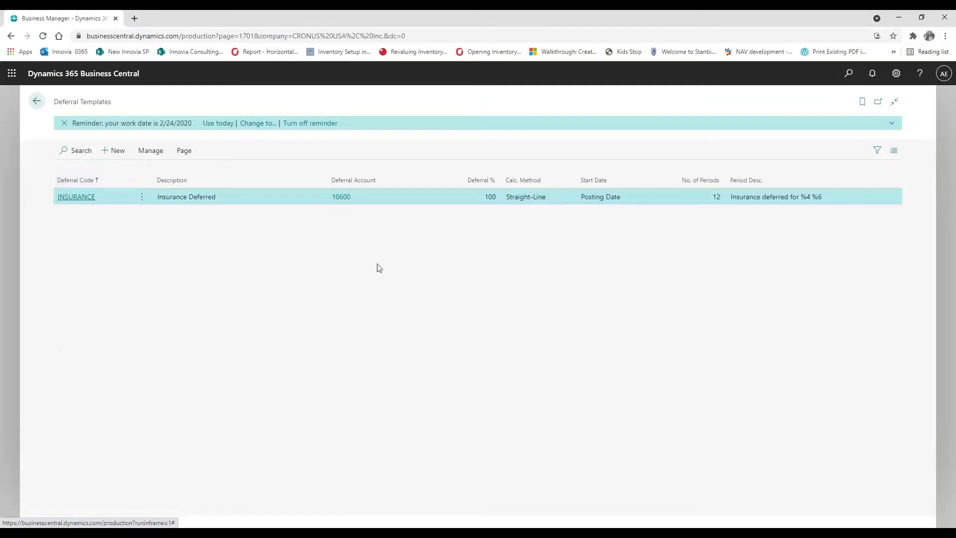
# Leave the Deferral Templates list for the CRONUS USA, Inc. role center
pyautogui.click(37, 103)
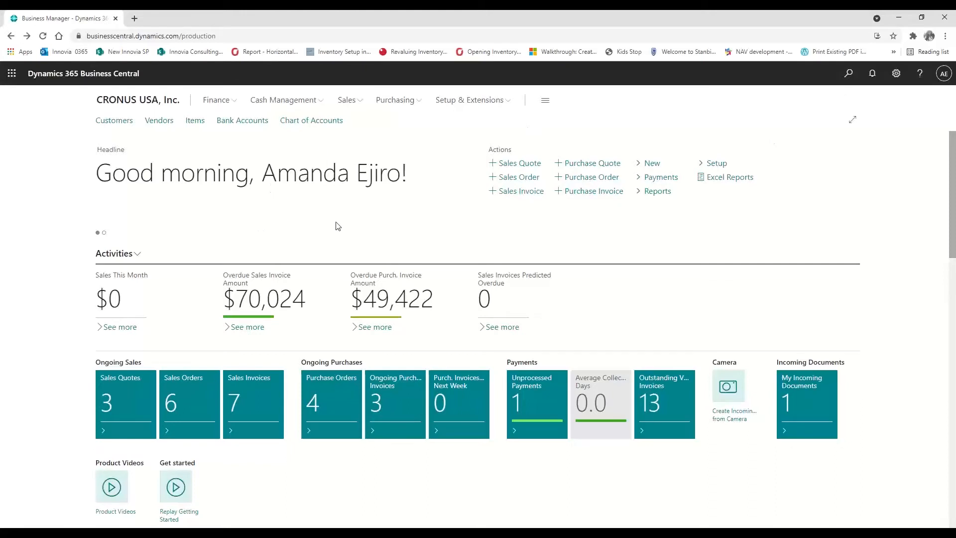
# Find Resources through a Tell me search for 'resou' and open the LIFT resource card
pyautogui.click(848, 74)
pyautogui.write('resou')
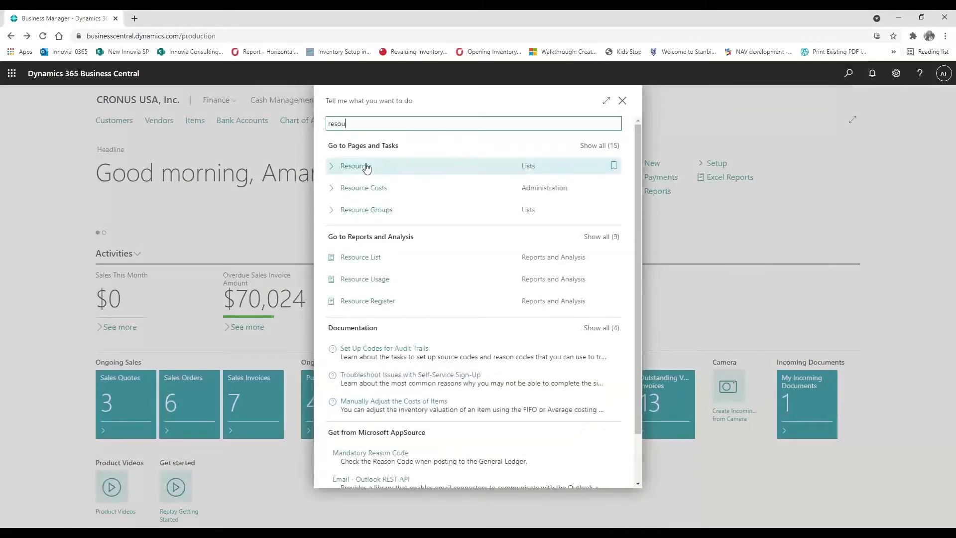
pyautogui.click(365, 168)
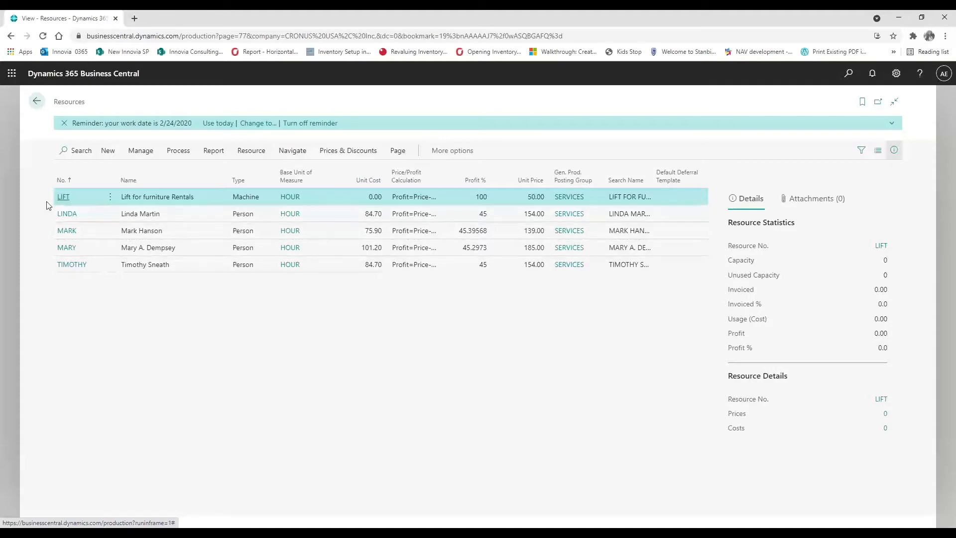
pyautogui.click(60, 199)
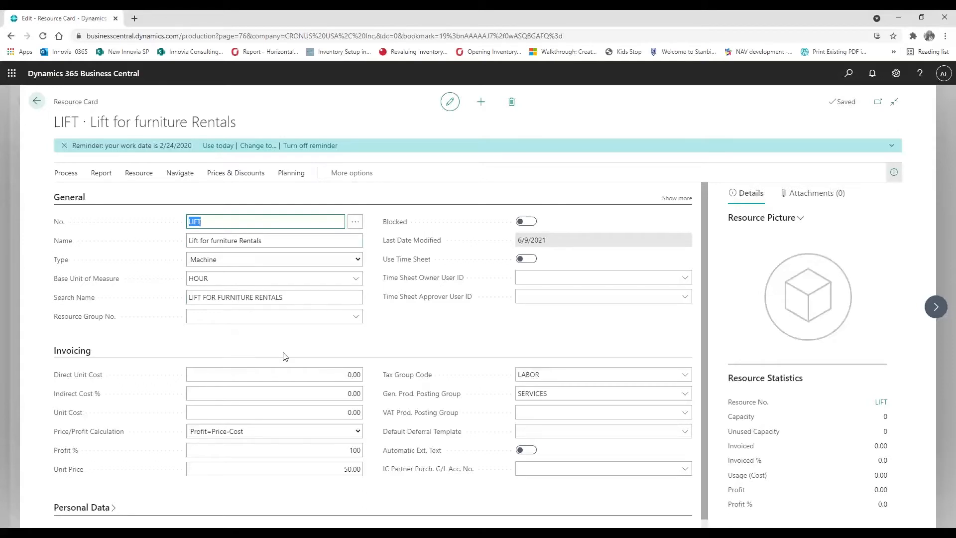
# Create a new deferral template from LIFT's Default Deferral Template field using + New
pyautogui.scroll(-1, 284, 355)
pyautogui.moveTo(421, 429)
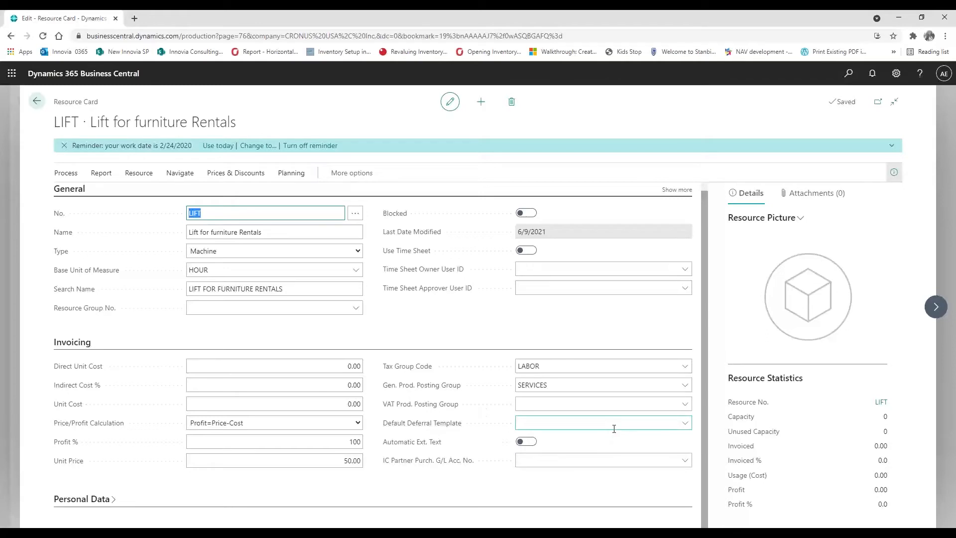
pyautogui.click(684, 423)
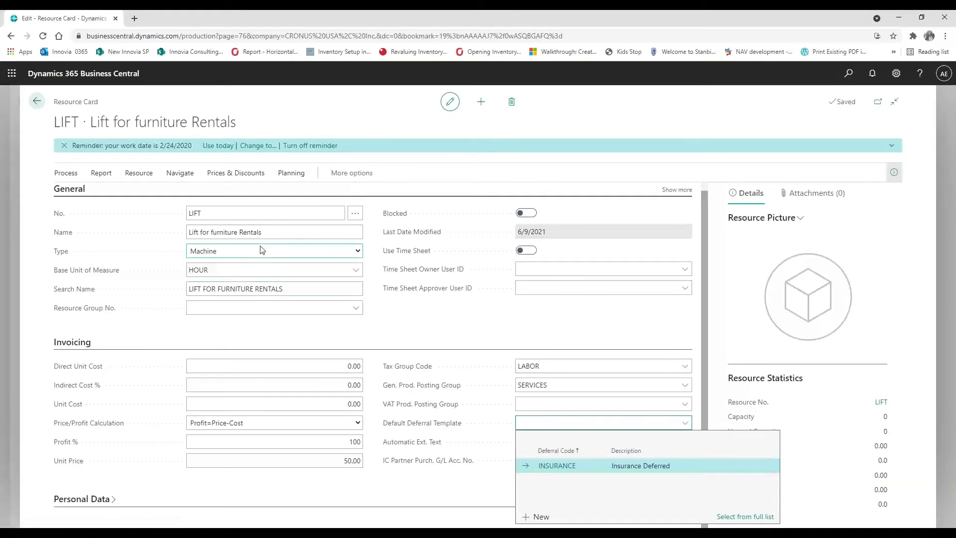
pyautogui.click(539, 517)
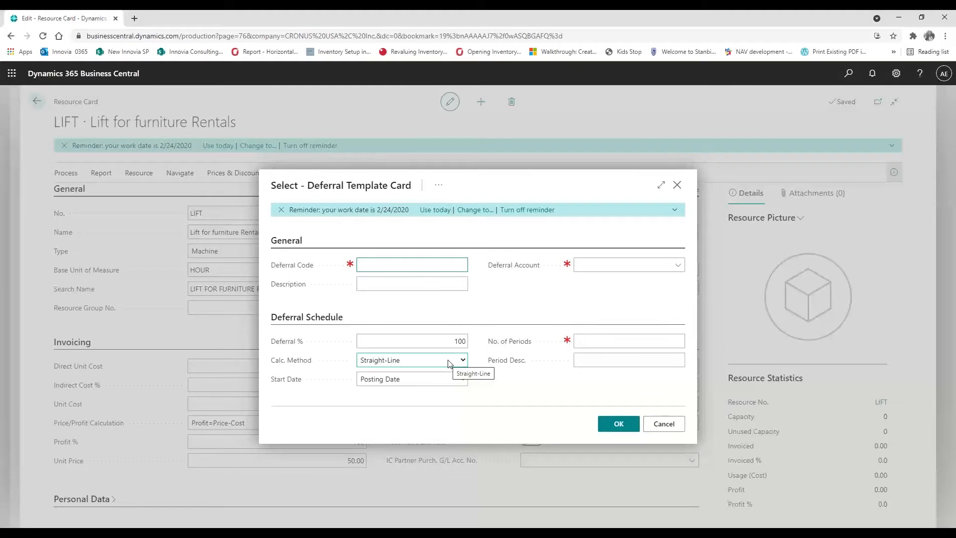
# Enter code RENTALS, description 'Machine Rentals', and deferral account 10500 Prepaid Rent
pyautogui.write('ren')
pyautogui.write('tasl')
pyautogui.write('s')
pyautogui.press('Tab')
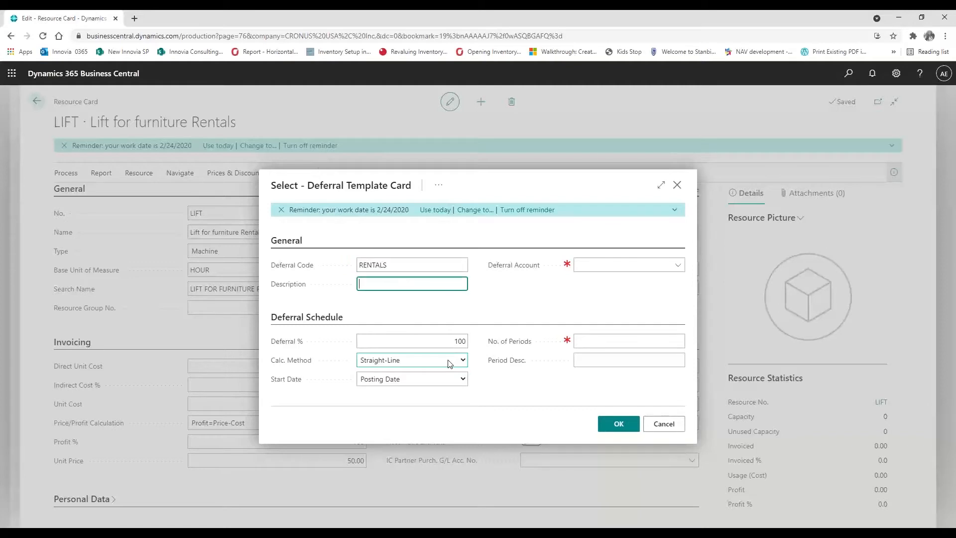
pyautogui.write('Machine Rentals')
pyautogui.press('Tab')
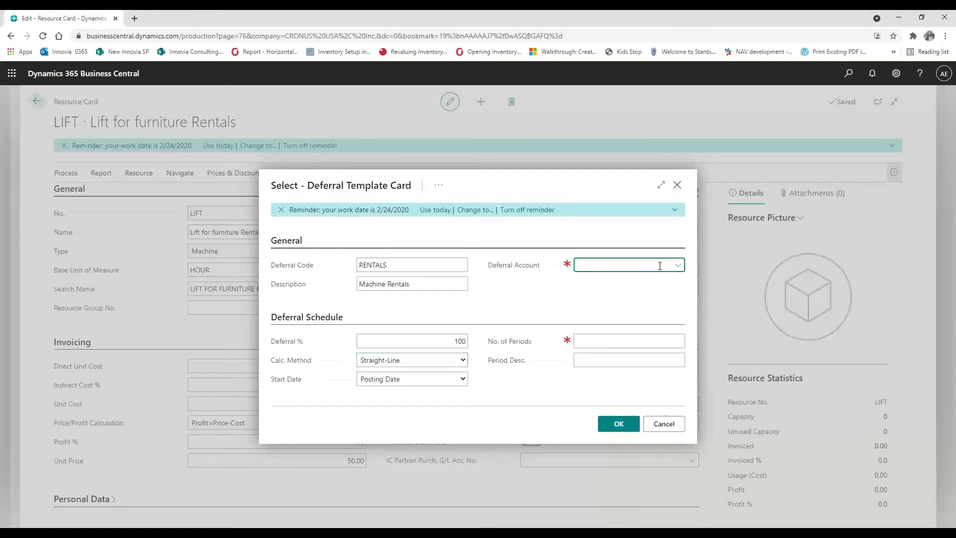
pyautogui.click(660, 266)
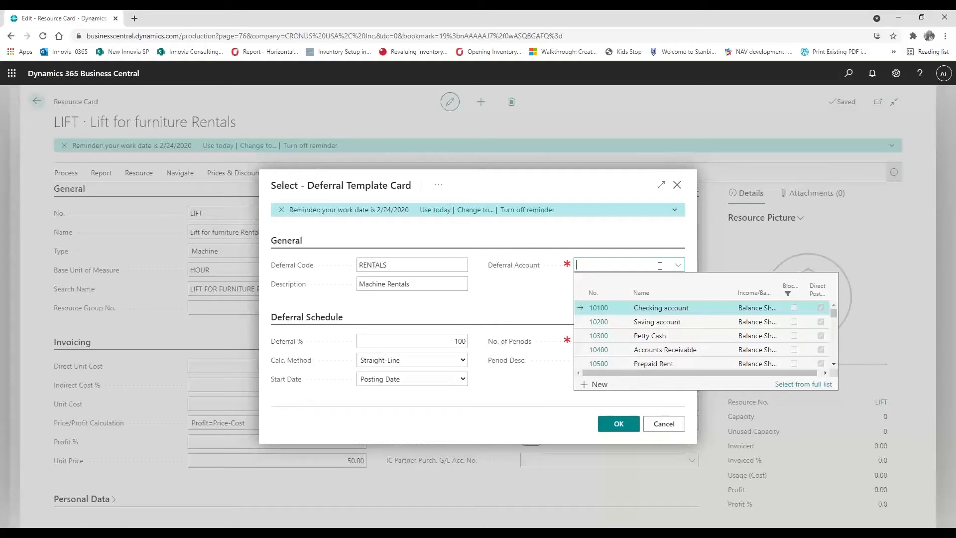
pyautogui.write('ren')
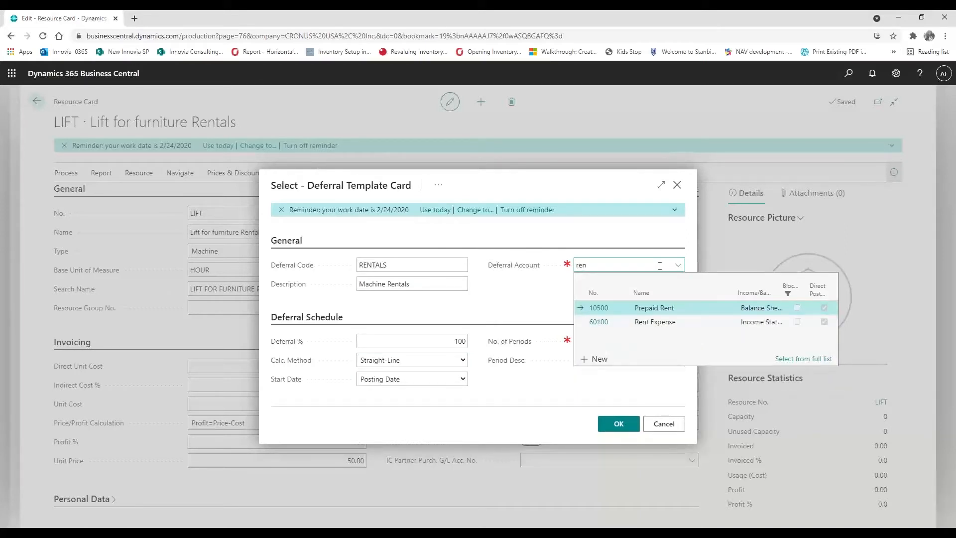
pyautogui.press('BackSpace')
pyautogui.press('BackSpace')
pyautogui.press('BackSpace')
pyautogui.write('0')
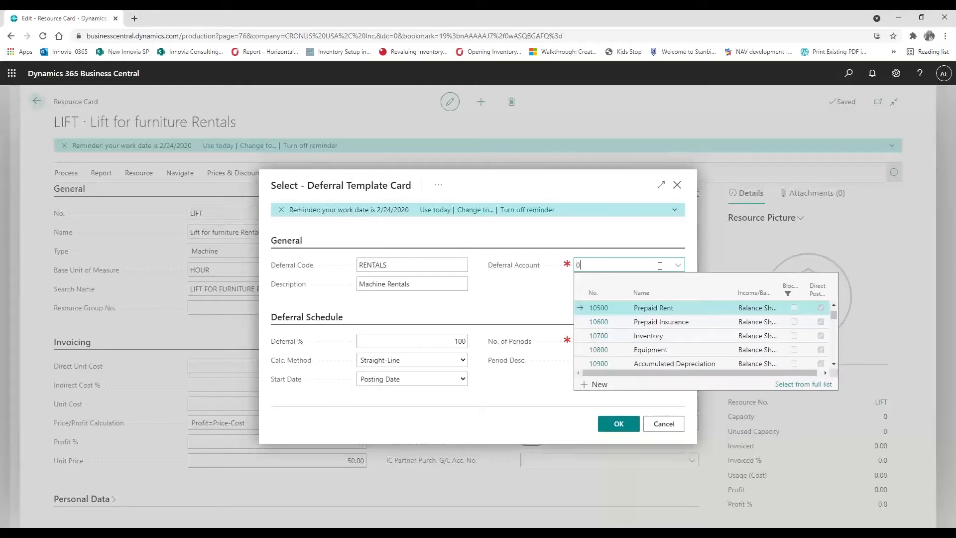
pyautogui.write('105')
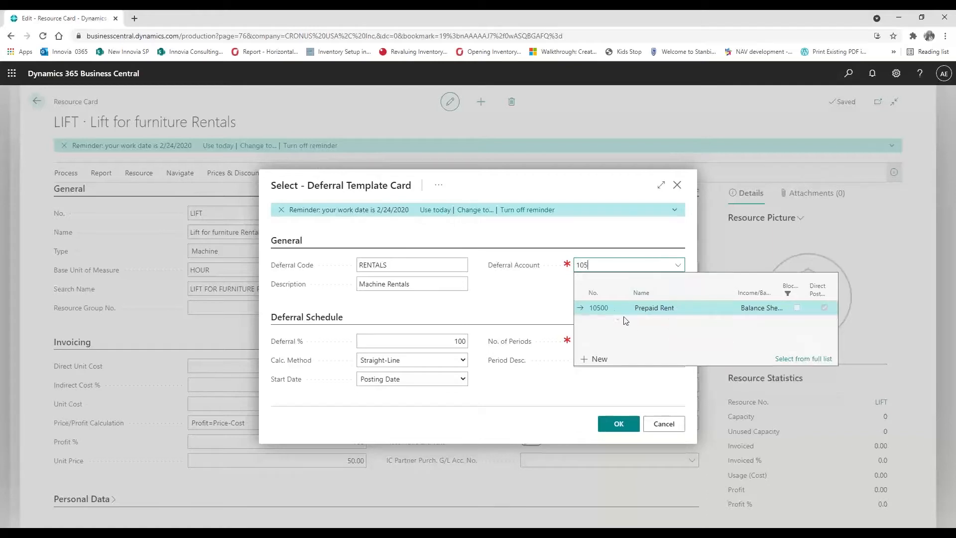
pyautogui.click(606, 308)
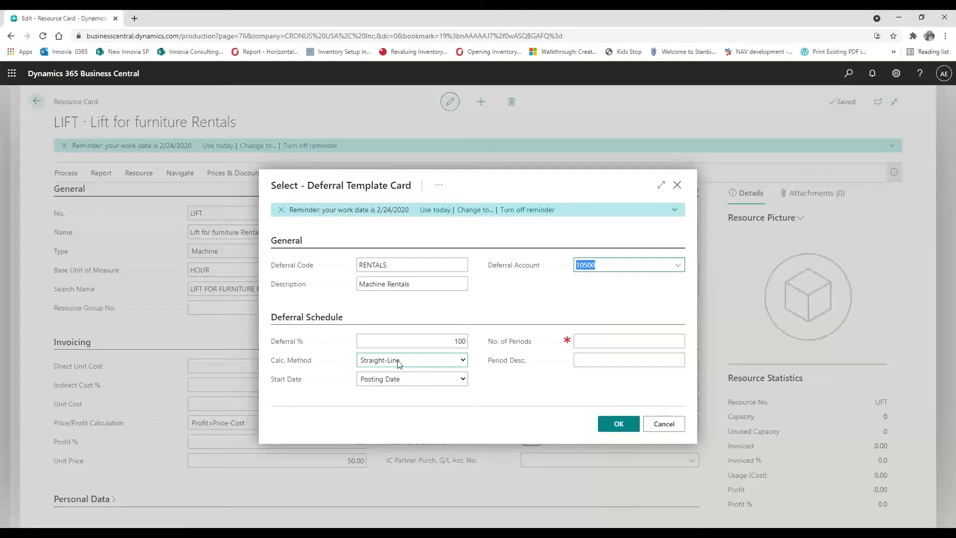
# Set 6 periods and period description 'Rentals deferred for %4 %6', then confirm it for LIFT
pyautogui.click(599, 339)
pyautogui.write('6')
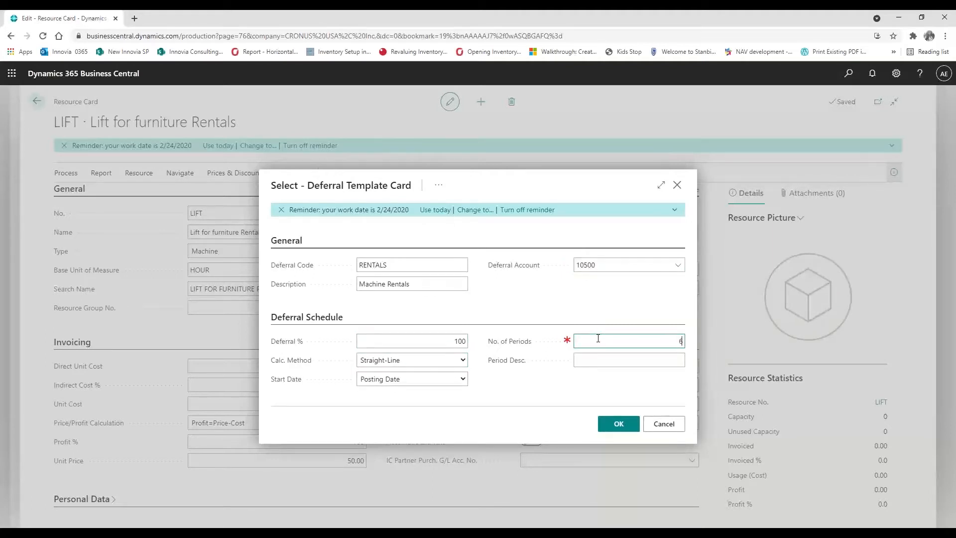
pyautogui.click(593, 361)
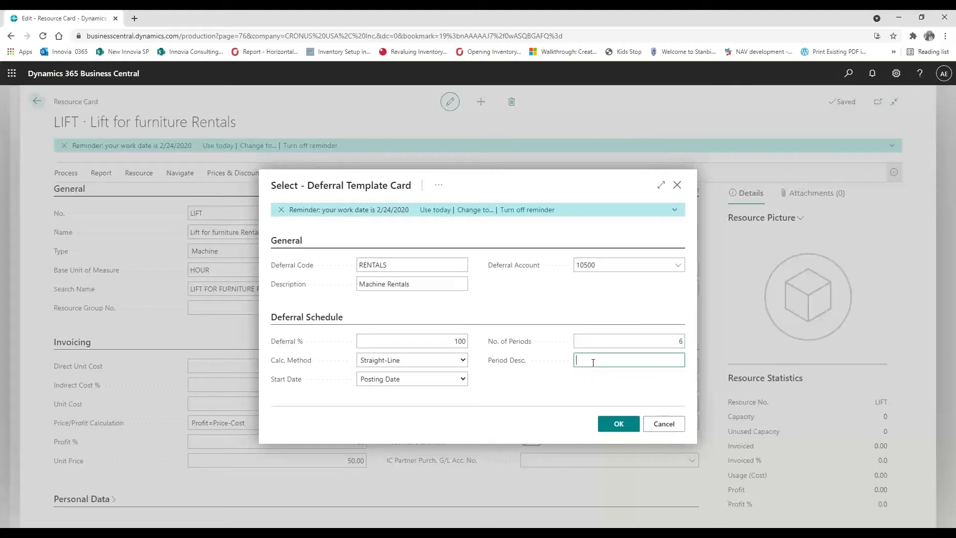
pyautogui.write('Rentals dereff')
pyautogui.press('BackSpace')
pyautogui.press('BackSpace')
pyautogui.press('BackSpace')
pyautogui.press('BackSpace')
pyautogui.write('ferred for %4 %6')
pyautogui.click(616, 428)
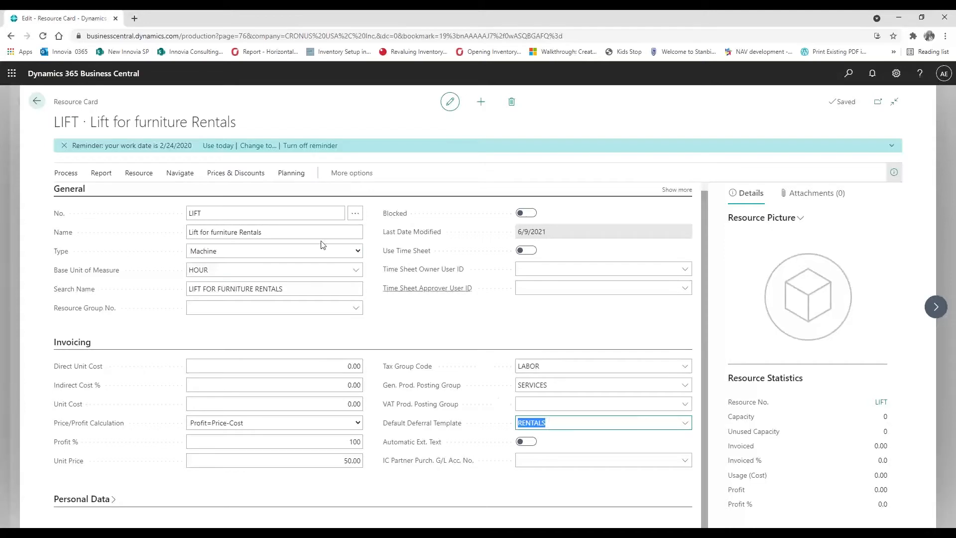
# Return from the LIFT resource card to the Resources list
pyautogui.click(37, 102)
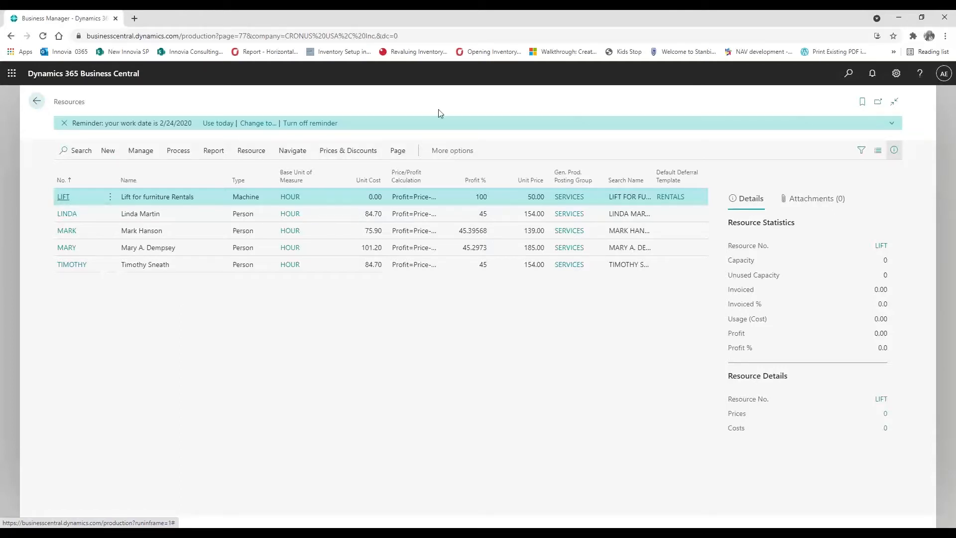
pyautogui.click(849, 74)
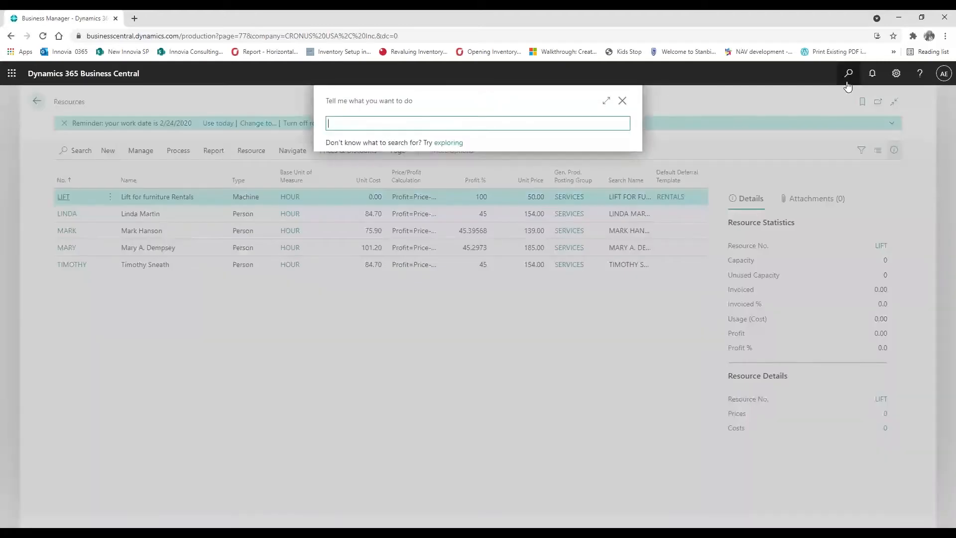
pyautogui.write('items')
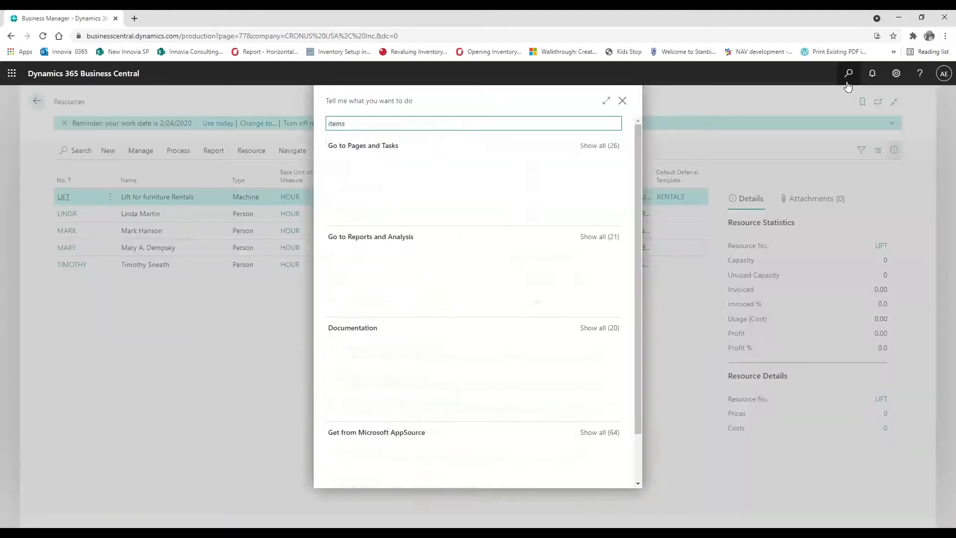
pyautogui.click(359, 165)
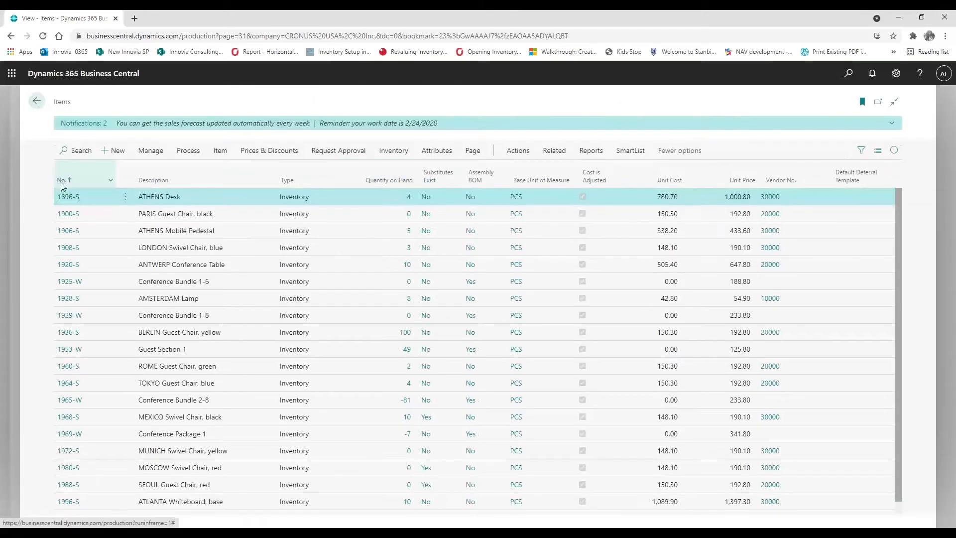
pyautogui.click(65, 198)
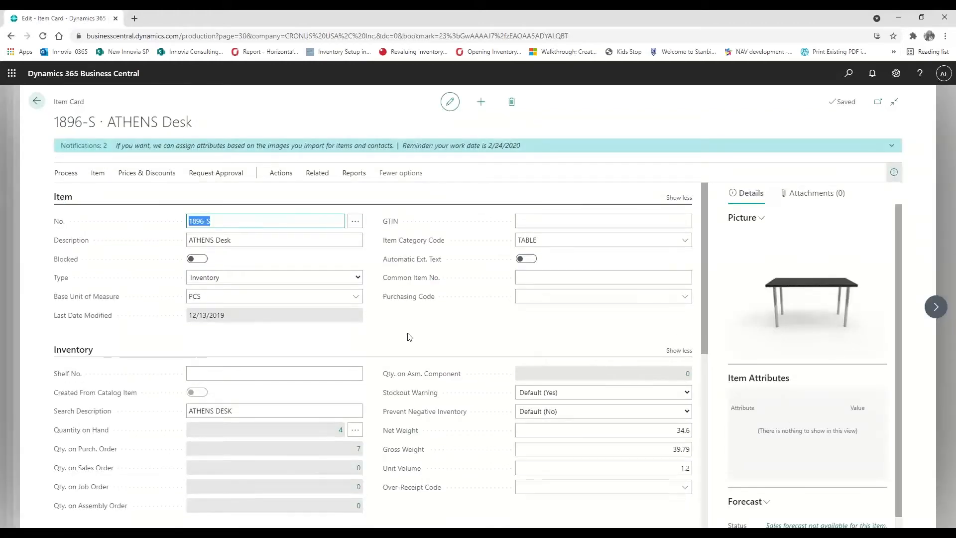
pyautogui.scroll(-4, 408, 337)
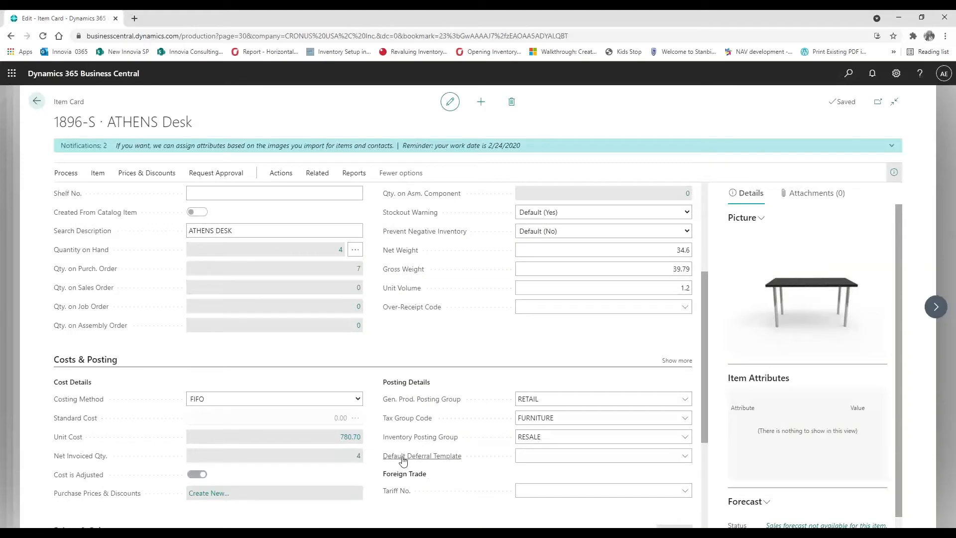
pyautogui.click(579, 459)
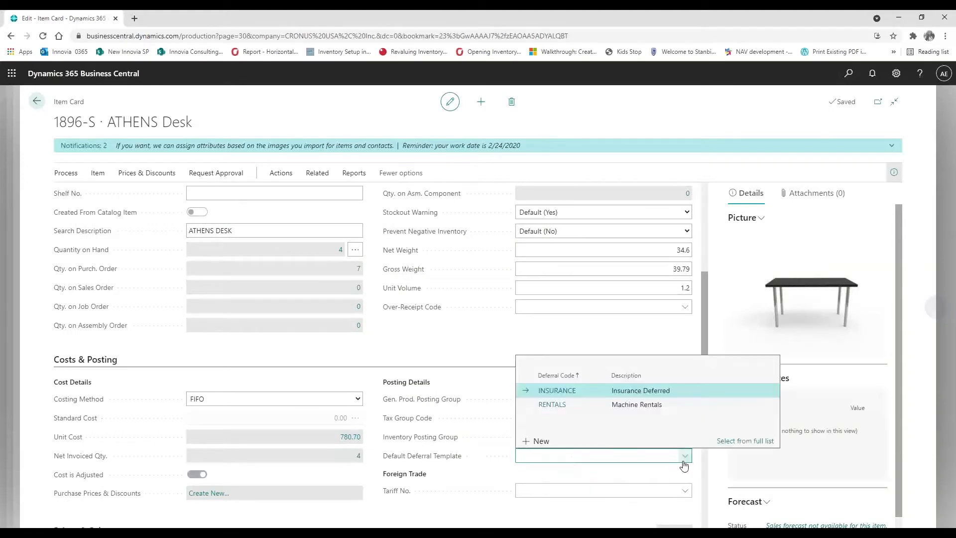
pyautogui.click(576, 267)
pyautogui.click(36, 101)
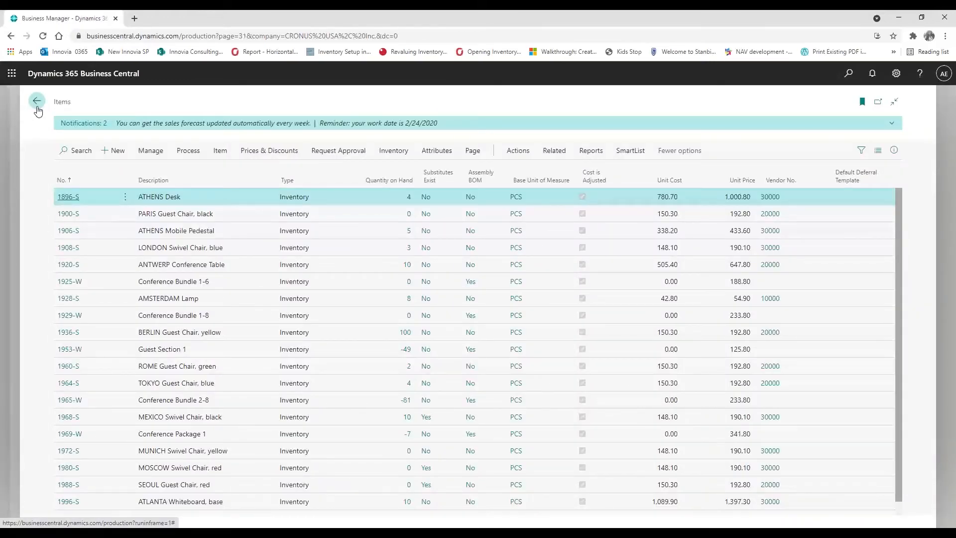
pyautogui.click(37, 101)
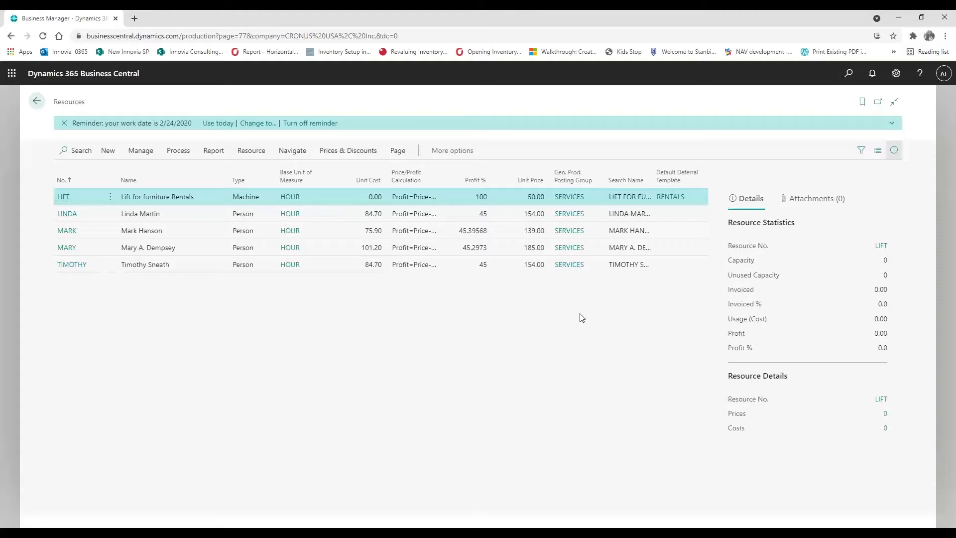
# Use today's work date, find Purchase Invoices via 'purchase in', and start a new invoice
pyautogui.click(210, 125)
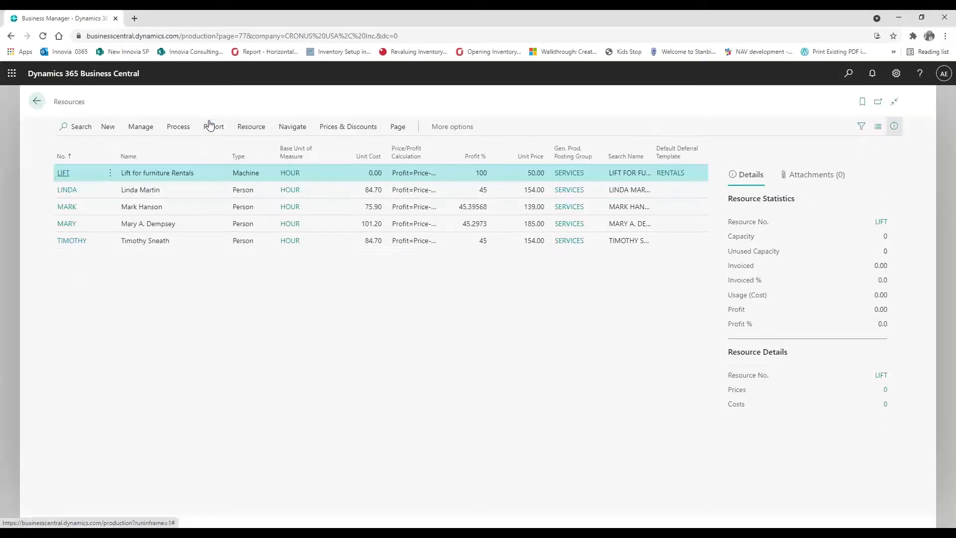
pyautogui.click(37, 101)
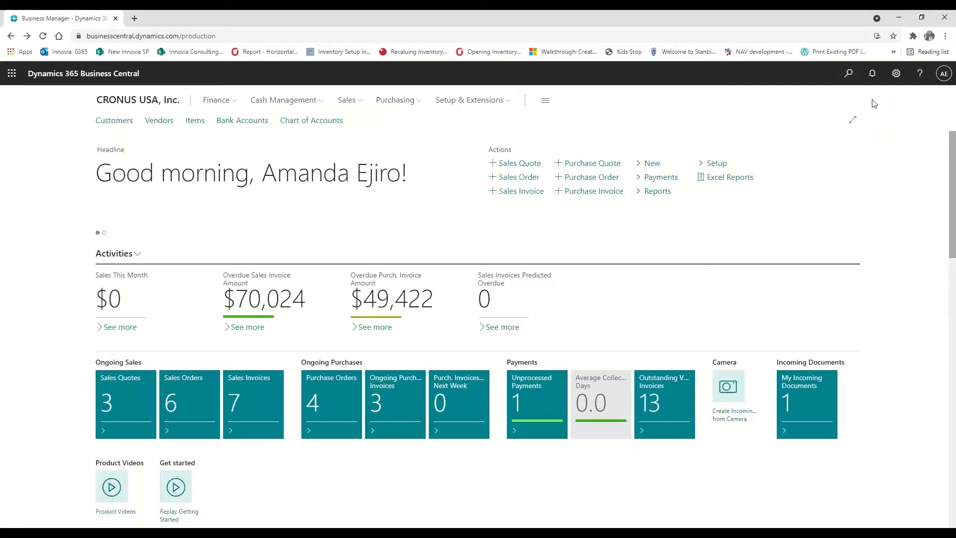
pyautogui.click(855, 81)
pyautogui.write('purch')
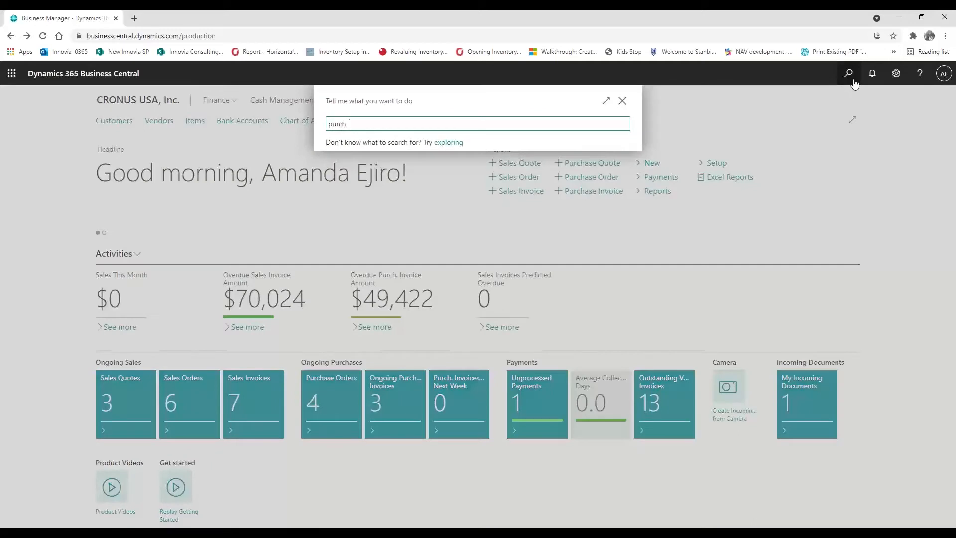
pyautogui.write('ase in')
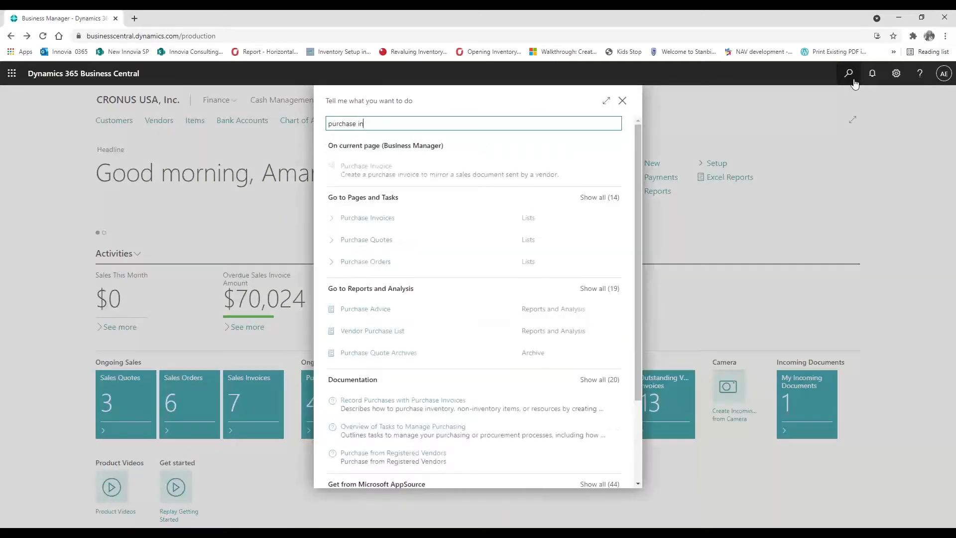
pyautogui.click(382, 222)
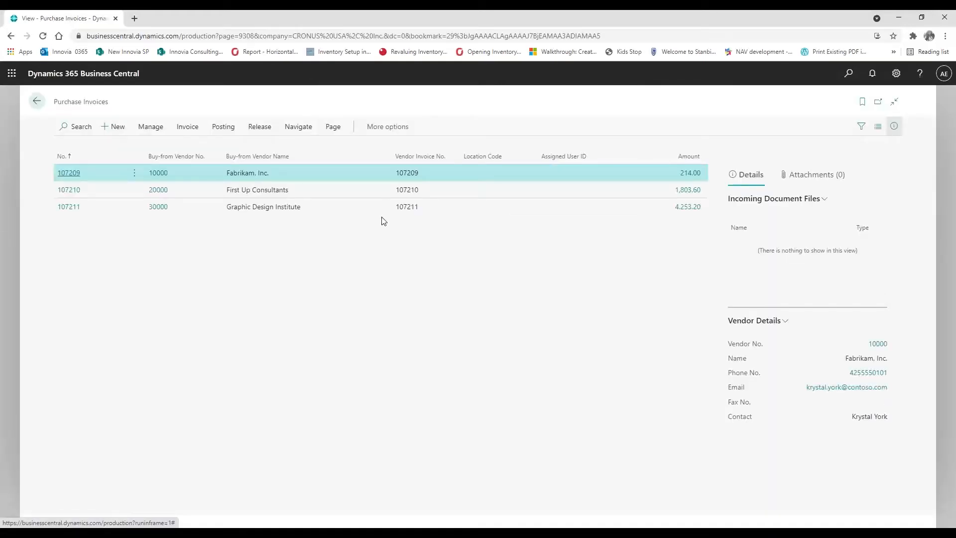
pyautogui.click(117, 128)
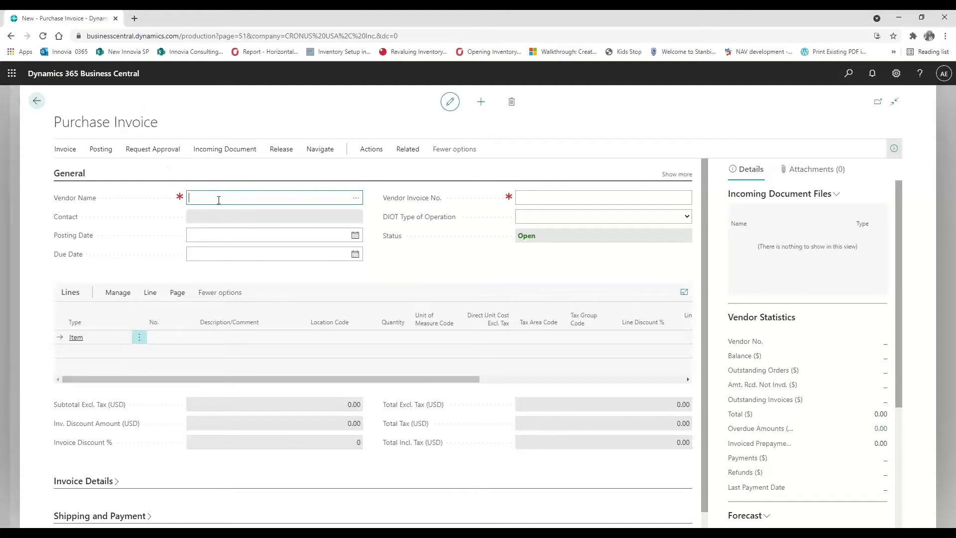
# Choose vendor Progressive for the purchase invoice and fill in the vendor invoice number
pyautogui.click(356, 199)
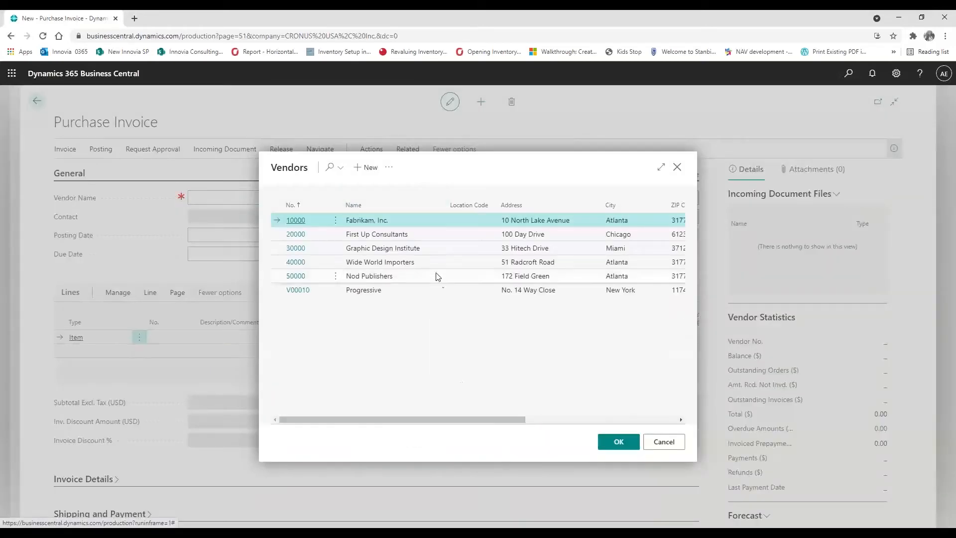
pyautogui.click(304, 291)
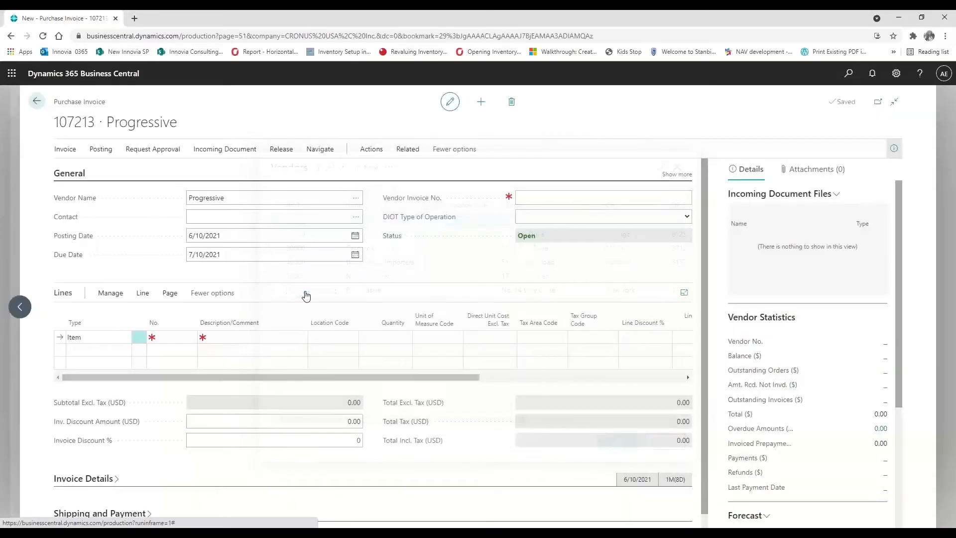
pyautogui.click(677, 175)
pyautogui.click(529, 272)
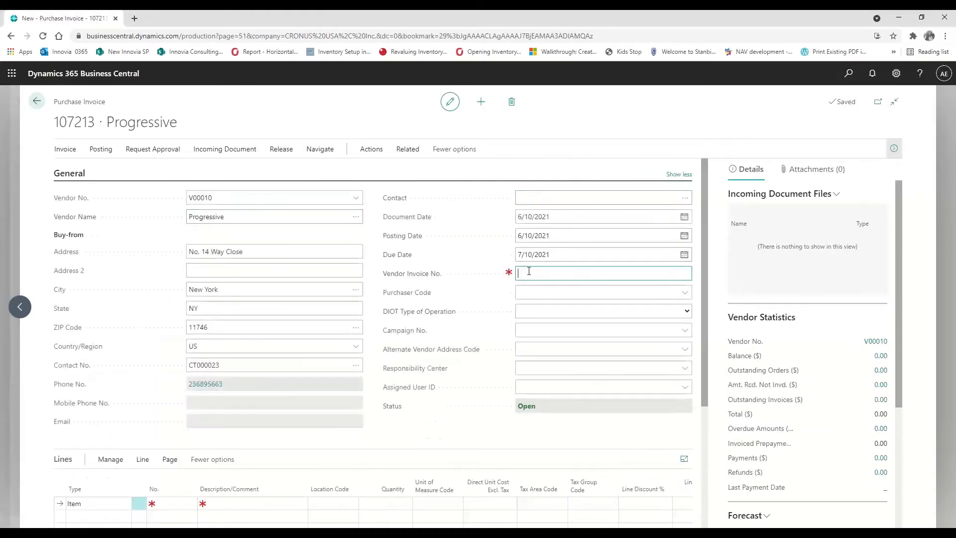
pyautogui.write('15263')
pyautogui.press('BackSpace')
pyautogui.press('BackSpace')
pyautogui.press('BackSpace')
pyautogui.press('BackSpace')
pyautogui.write('061021')
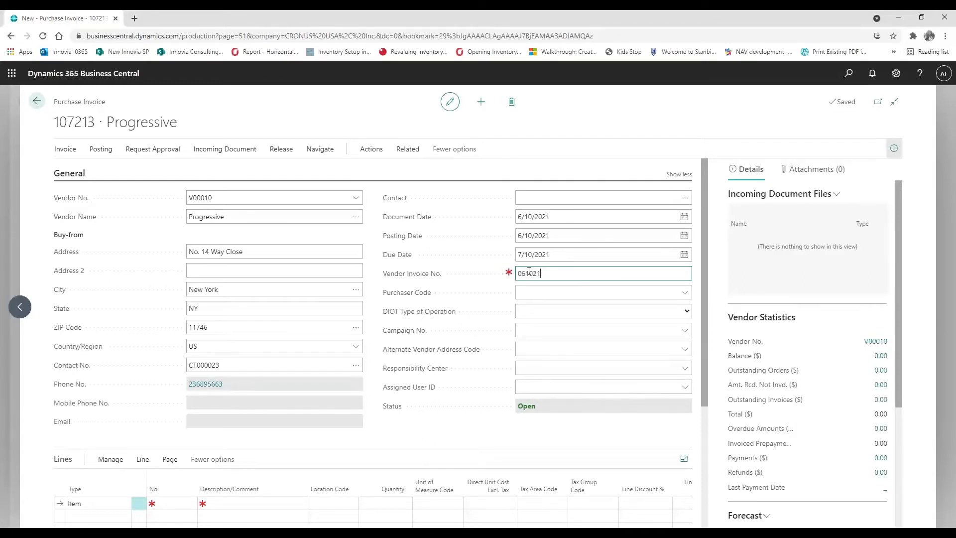
pyautogui.scroll(-1, 263, 301)
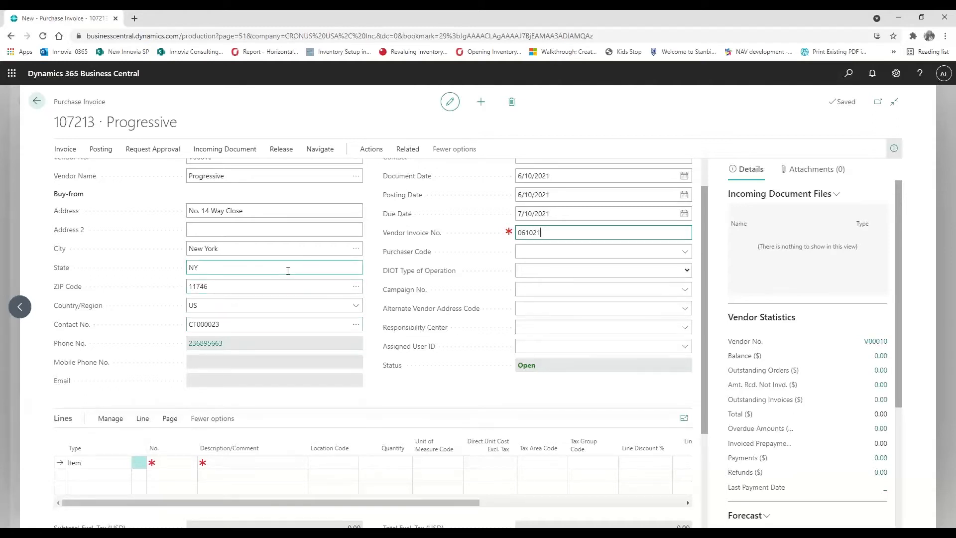
# Make the first line a G/L Account line for 60110 Vehicle Expenses
pyautogui.click(125, 463)
pyautogui.click(125, 464)
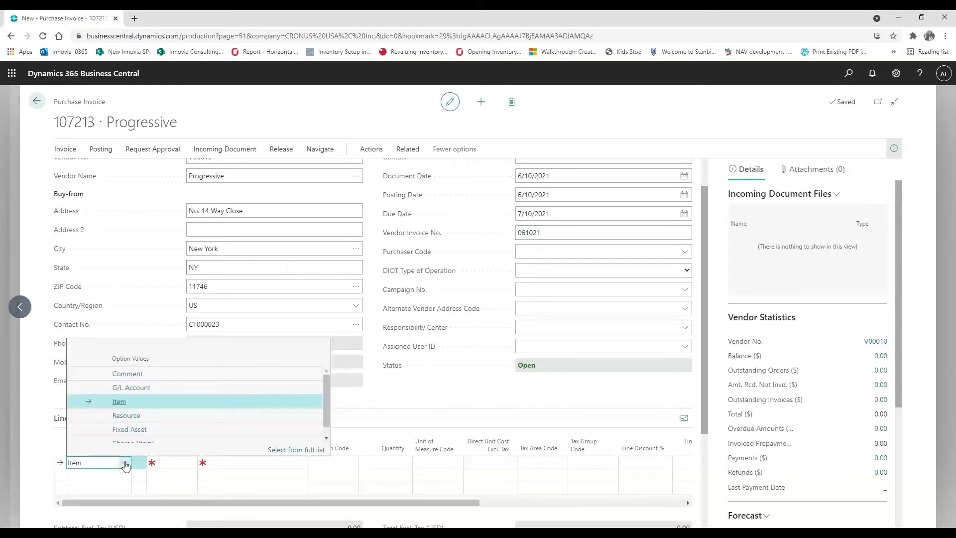
pyautogui.click(130, 389)
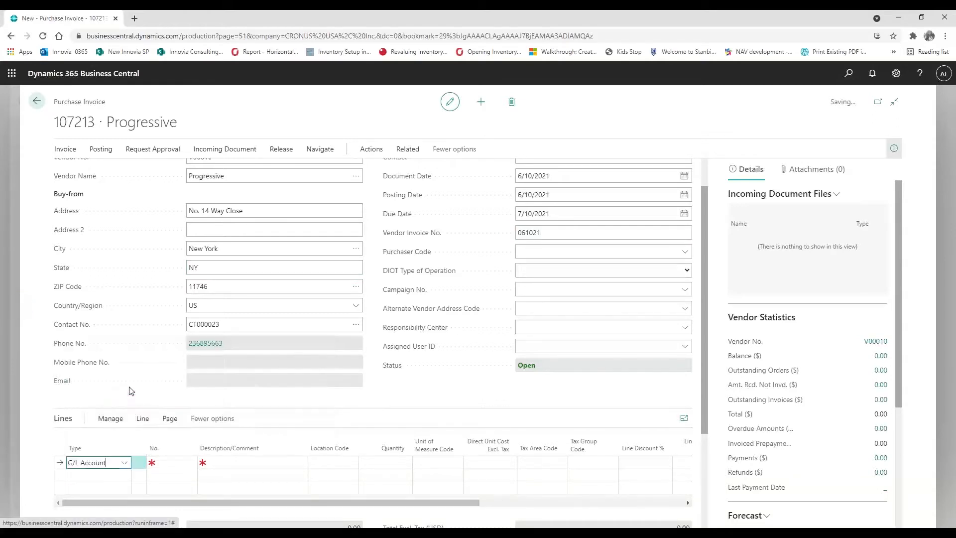
pyautogui.click(170, 462)
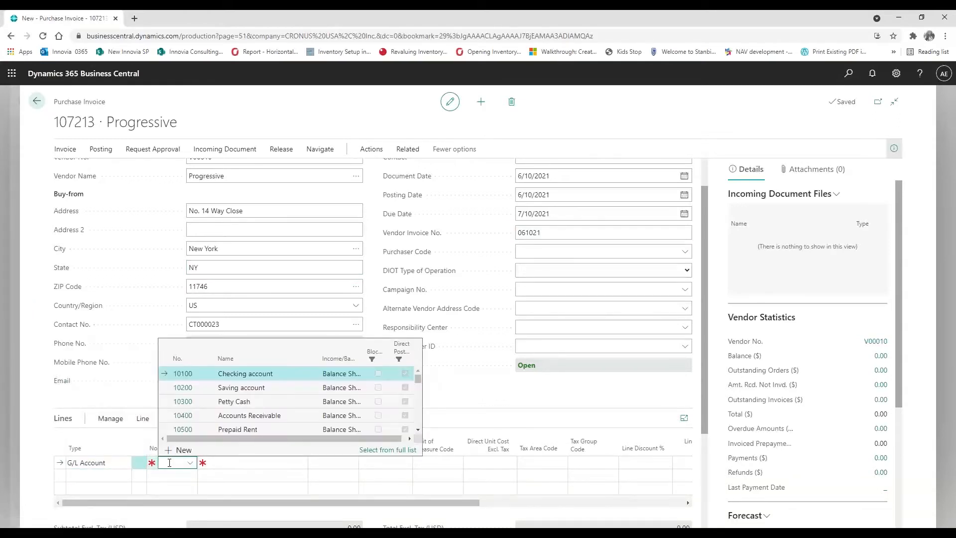
pyautogui.write('vehicl')
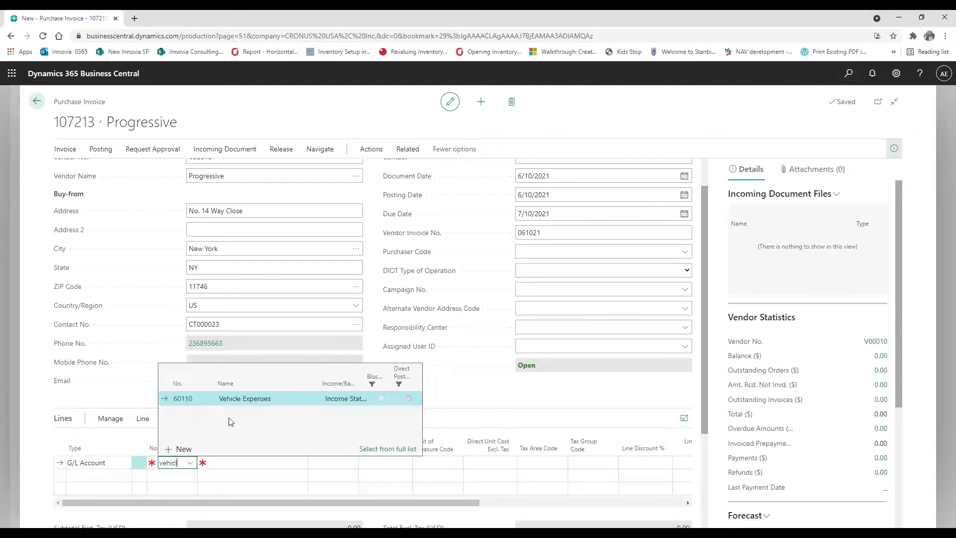
pyautogui.click(182, 399)
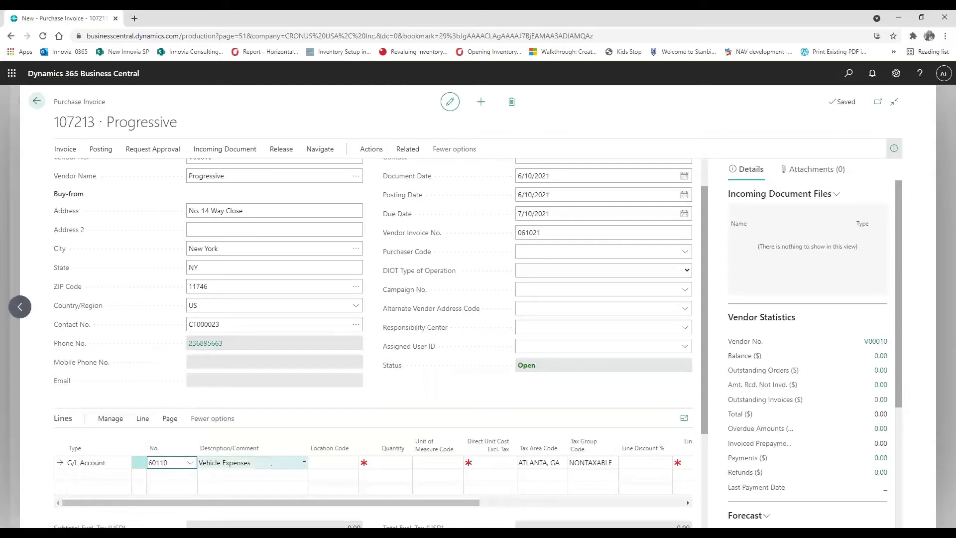
# Give the line quantity 1 and direct unit cost 1,000,000.00, then collapse the extra General fields
pyautogui.click(370, 464)
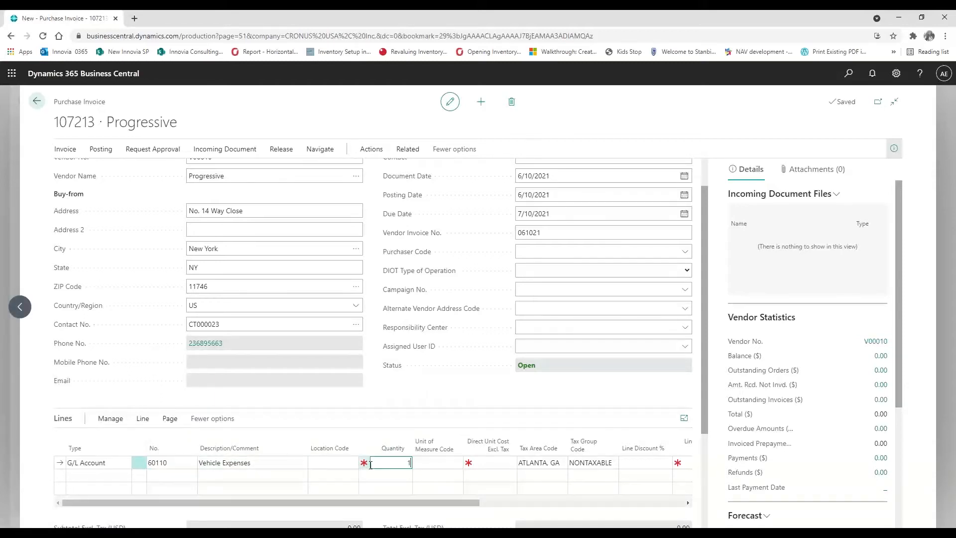
pyautogui.press('Tab')
pyautogui.press('Tab')
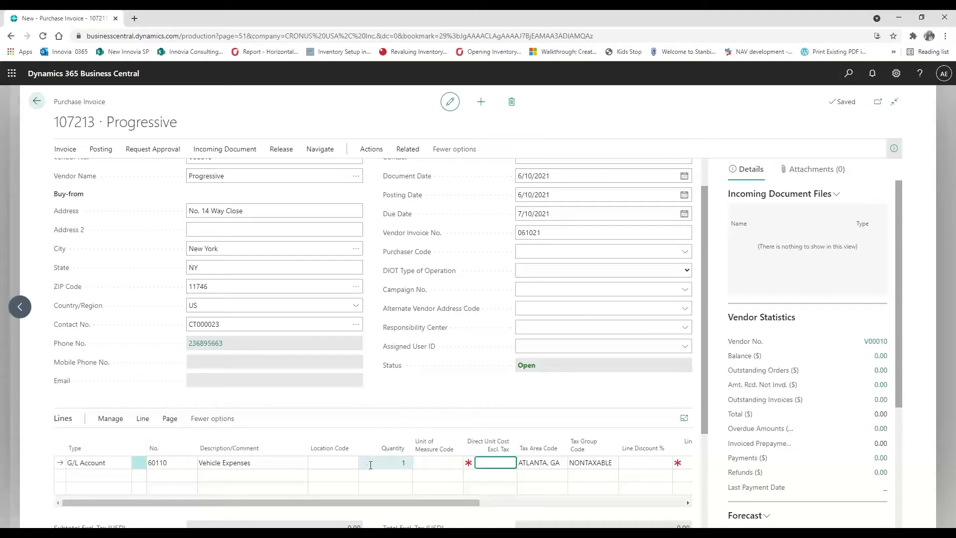
pyautogui.write('1000000')
pyautogui.press('Tab')
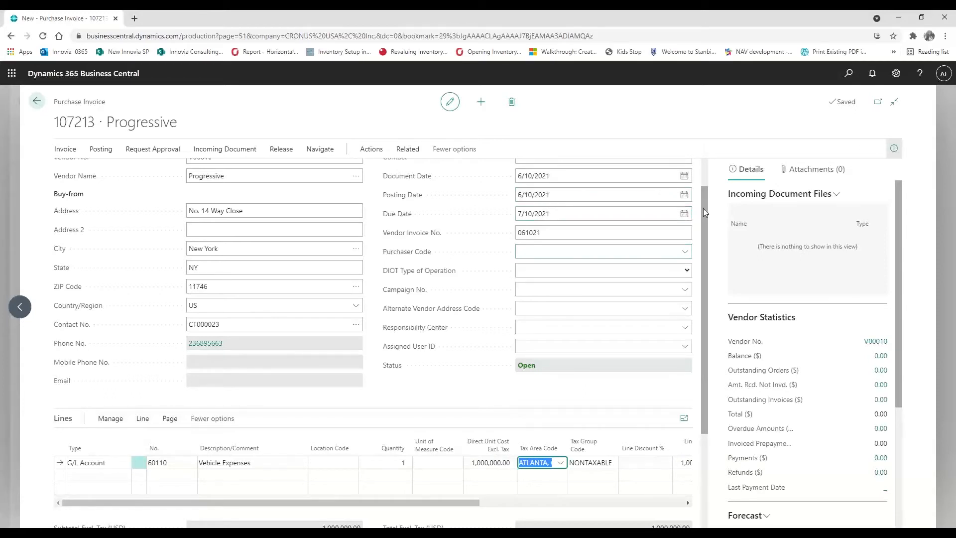
pyautogui.scroll(2, 703, 209)
pyautogui.click(683, 177)
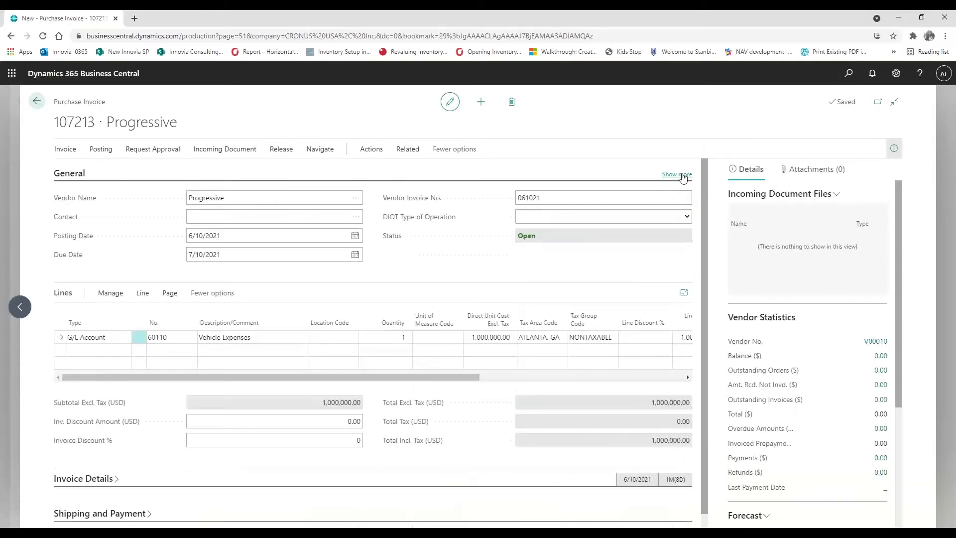
# Assign deferral code INSURANCE to the Vehicle Expenses line, leaving department and DIOT type unchanged
pyautogui.moveTo(287, 382); pyautogui.dragTo(510, 379)
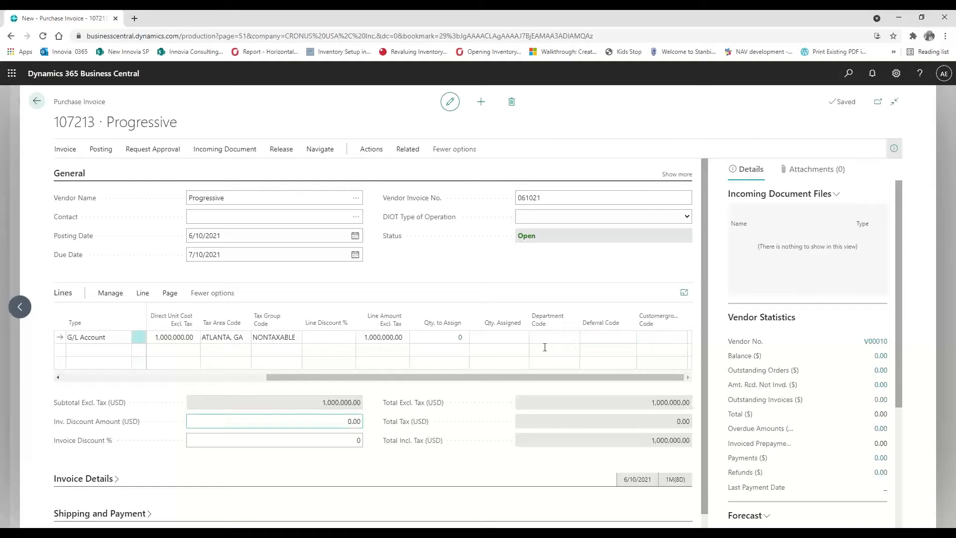
pyautogui.moveTo(281, 377); pyautogui.dragTo(46, 375)
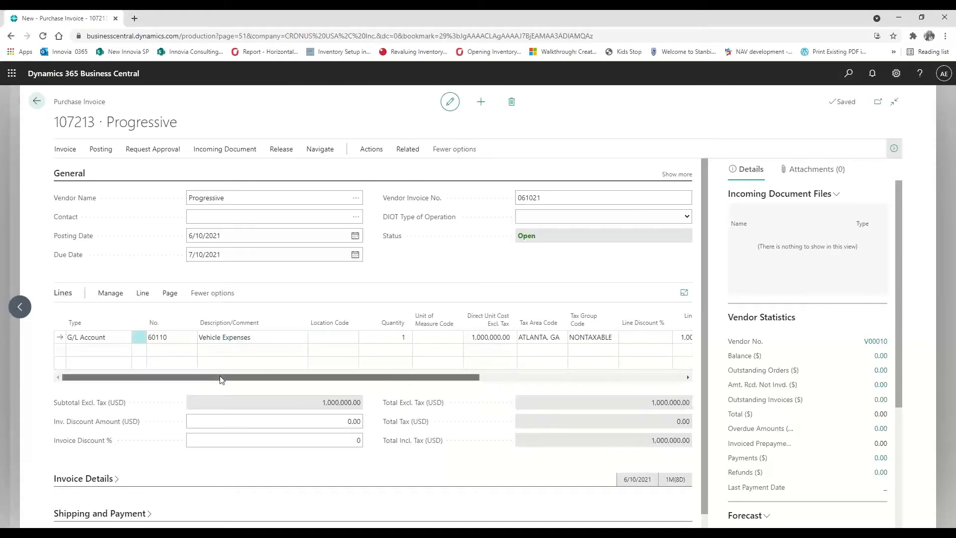
pyautogui.moveTo(220, 377); pyautogui.dragTo(424, 378)
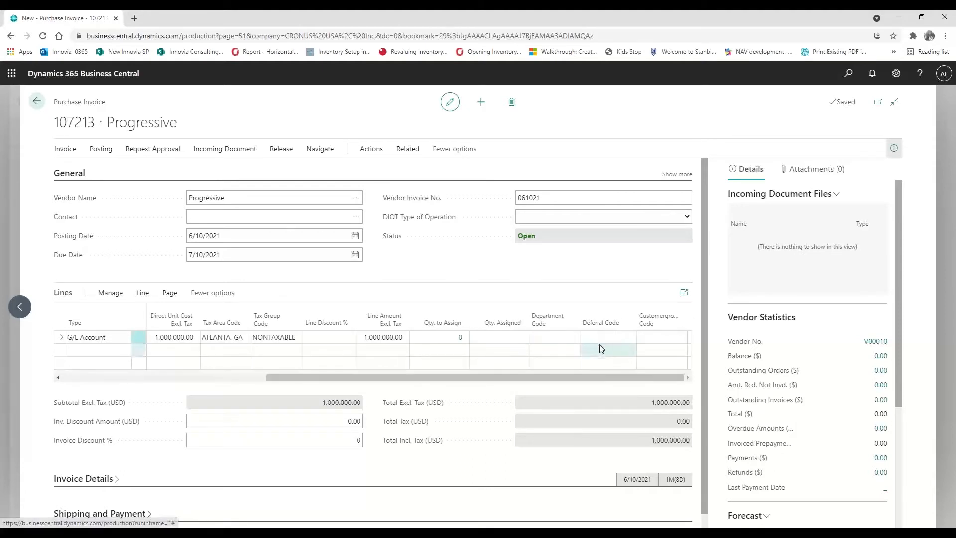
pyautogui.click(610, 333)
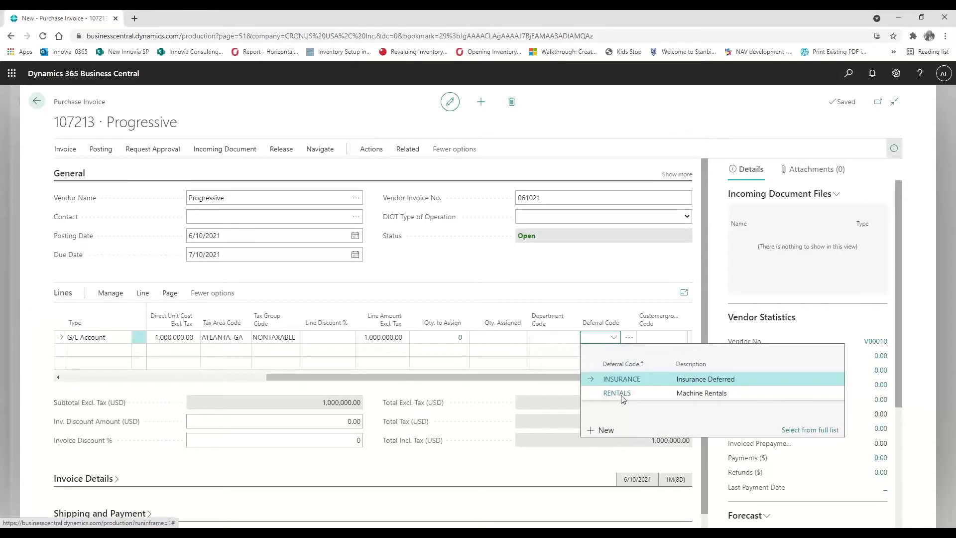
pyautogui.click(622, 380)
pyautogui.click(540, 337)
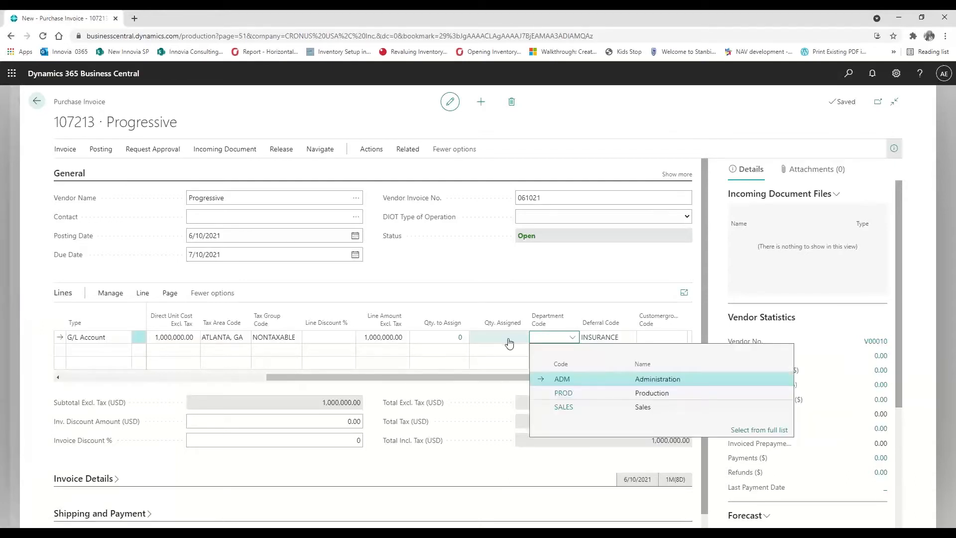
pyautogui.click(524, 218)
pyautogui.click(233, 214)
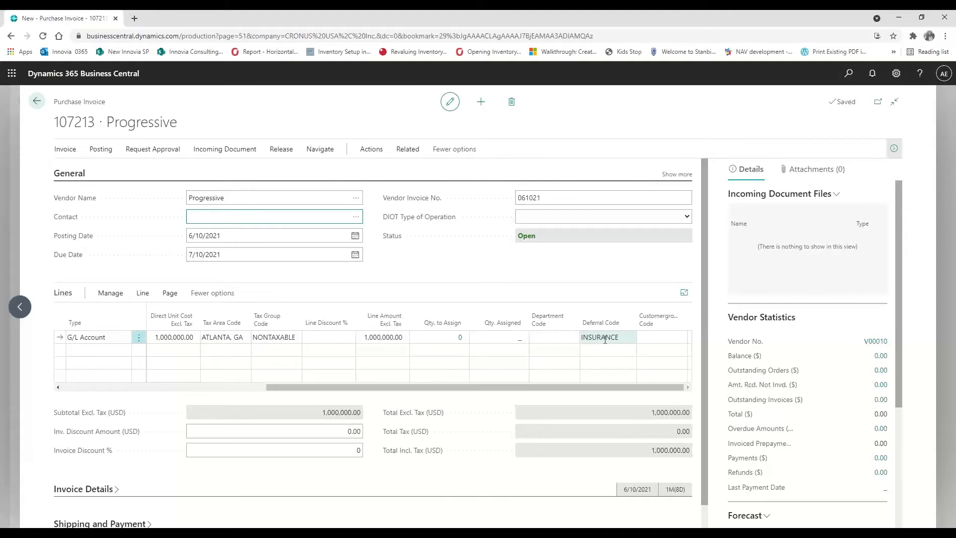
pyautogui.moveTo(402, 391); pyautogui.dragTo(124, 369)
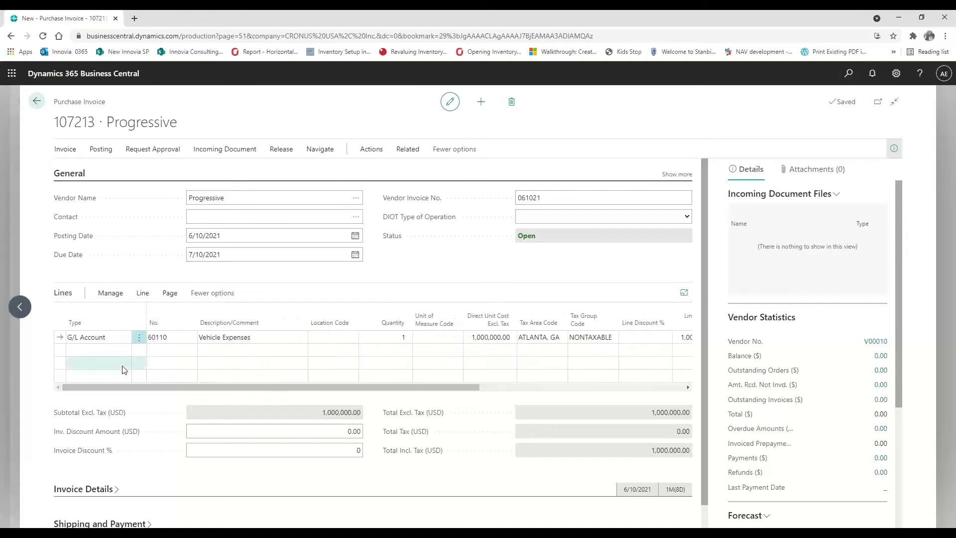
pyautogui.click(144, 295)
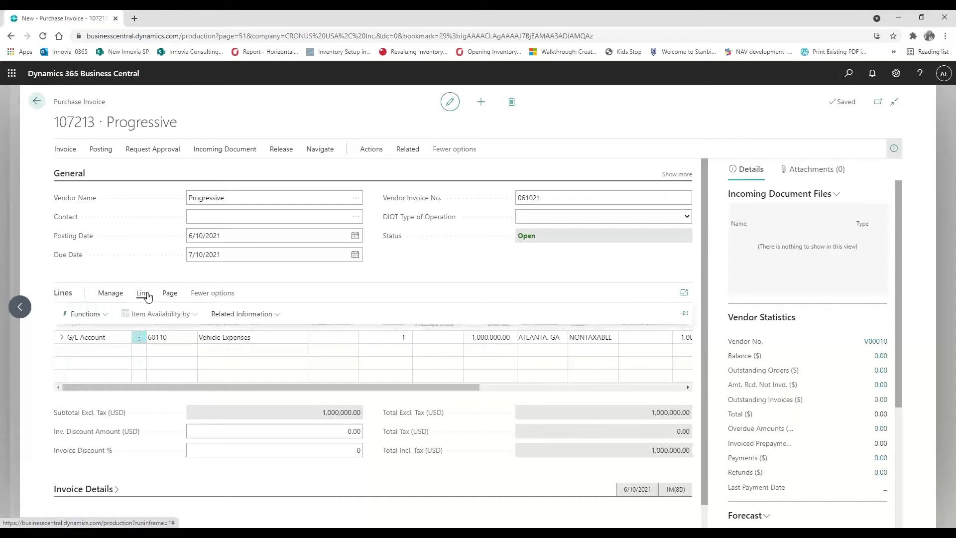
pyautogui.click(237, 319)
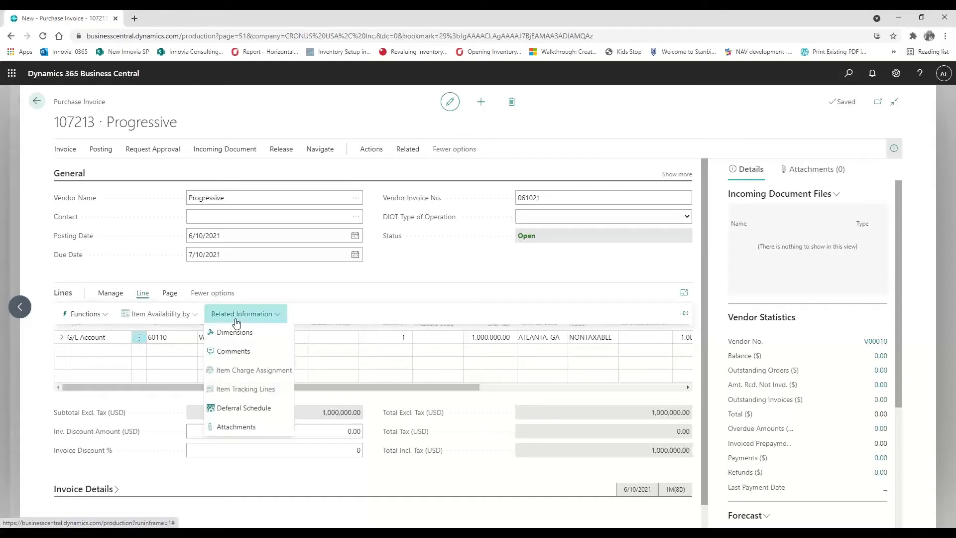
pyautogui.click(240, 408)
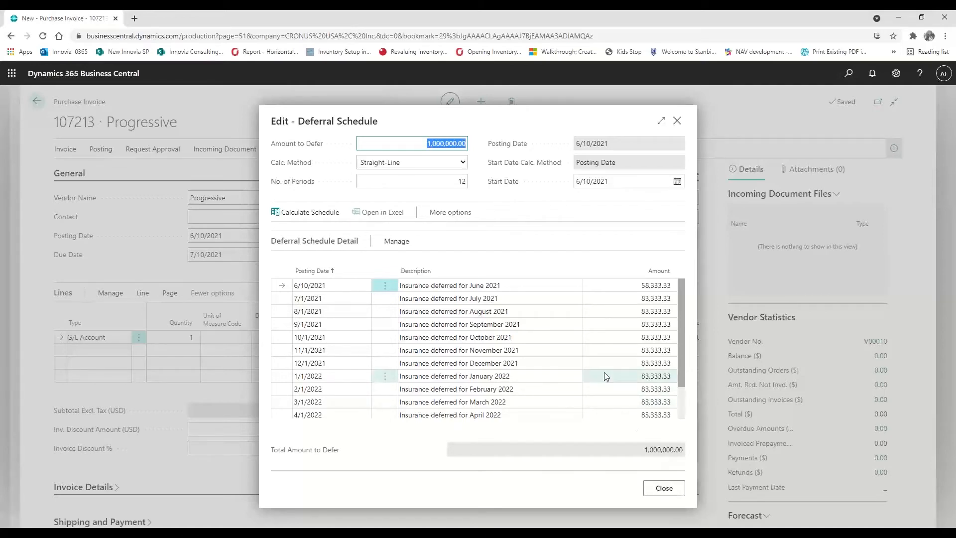
pyautogui.click(665, 489)
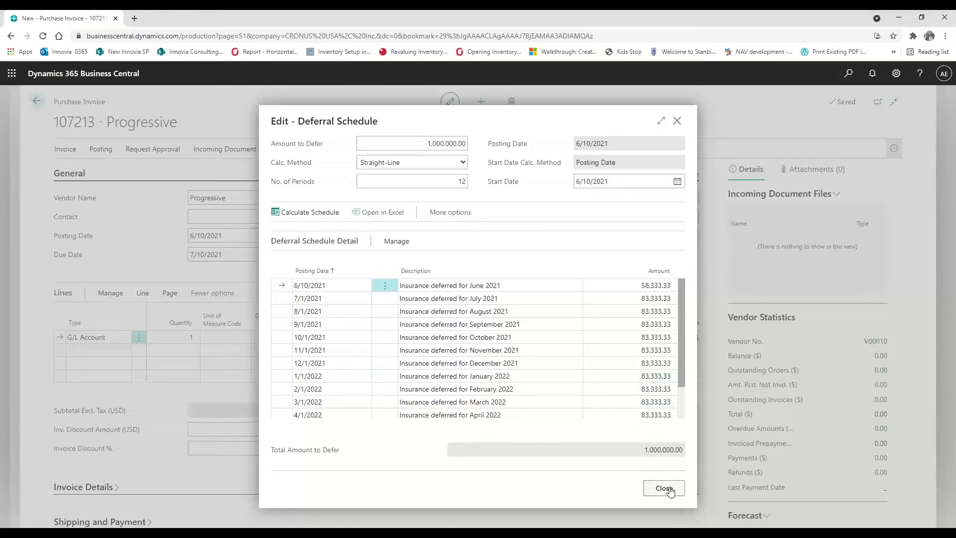
pyautogui.moveTo(540, 387); pyautogui.dragTo(621, 387)
pyautogui.click(597, 338)
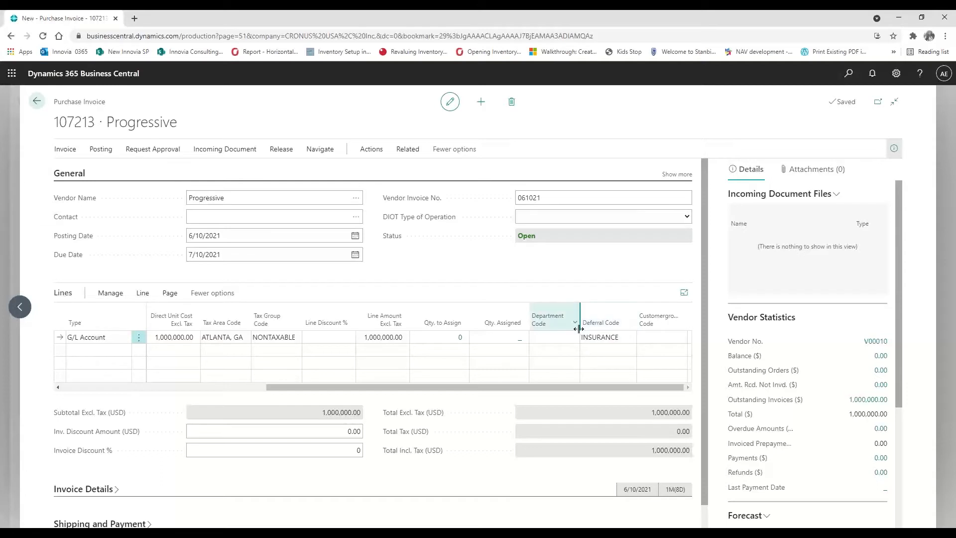
# Post purchase invoice 107213 and open the resulting posted invoice 108209
pyautogui.moveTo(537, 389); pyautogui.dragTo(255, 377)
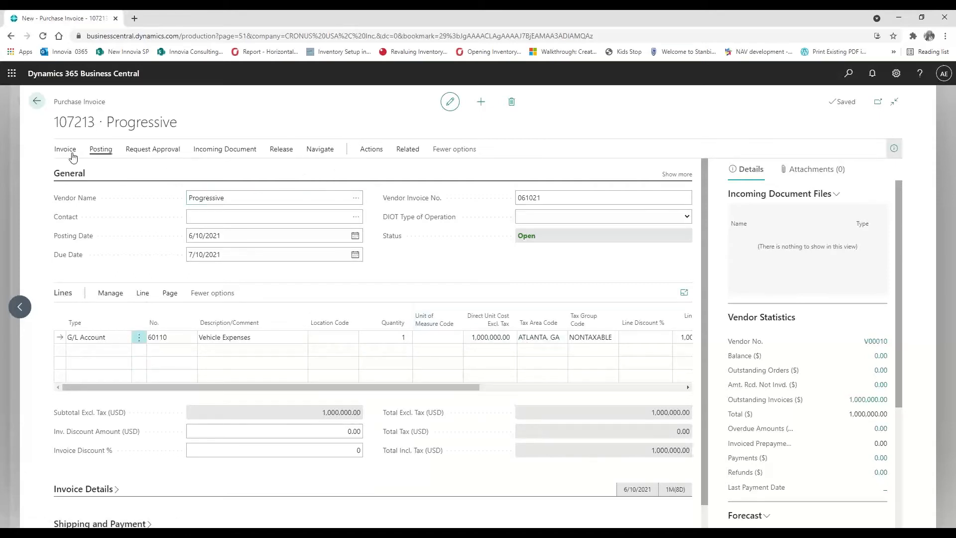
pyautogui.click(101, 150)
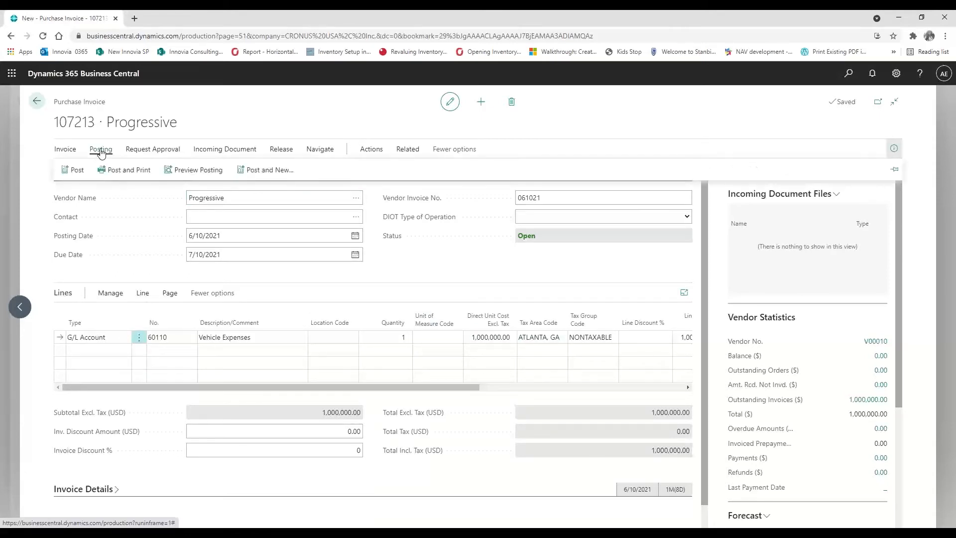
pyautogui.click(74, 169)
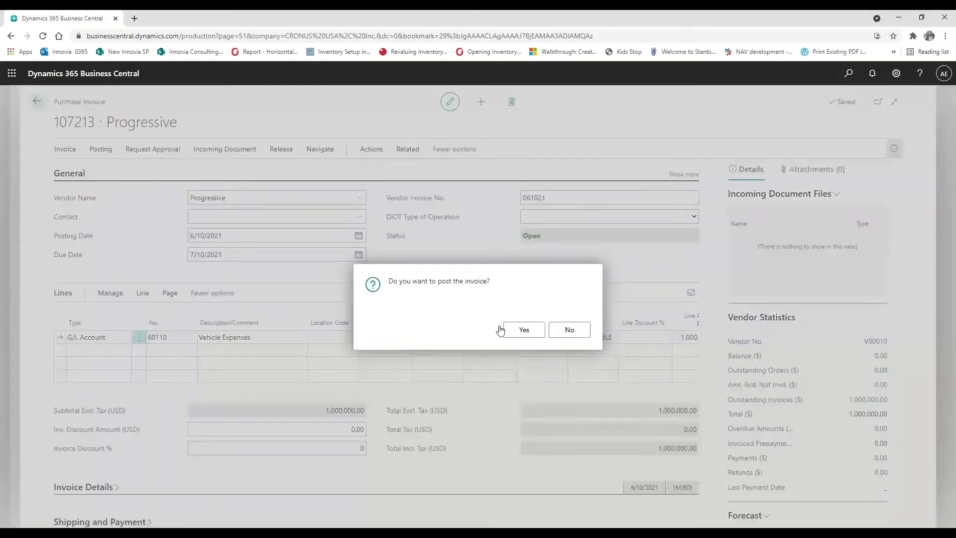
pyautogui.click(518, 335)
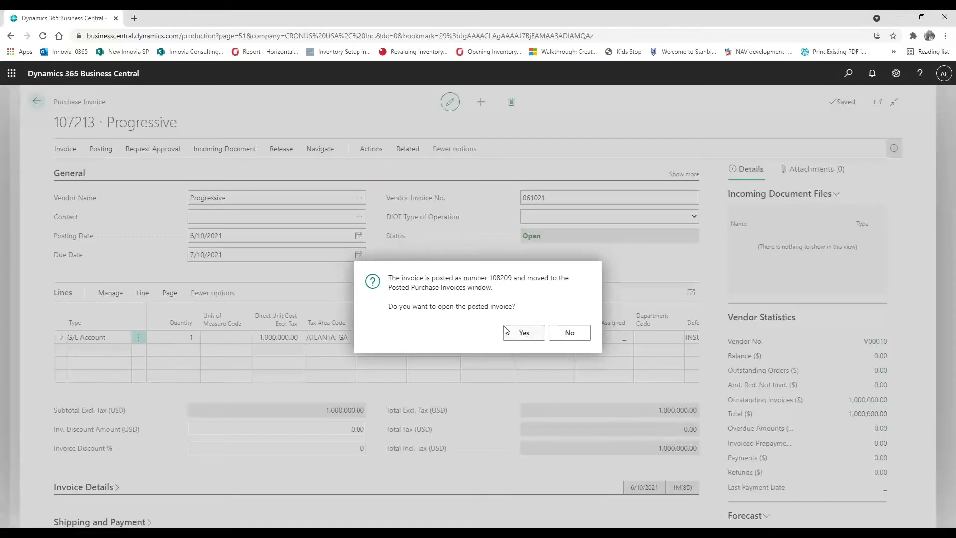
pyautogui.click(523, 339)
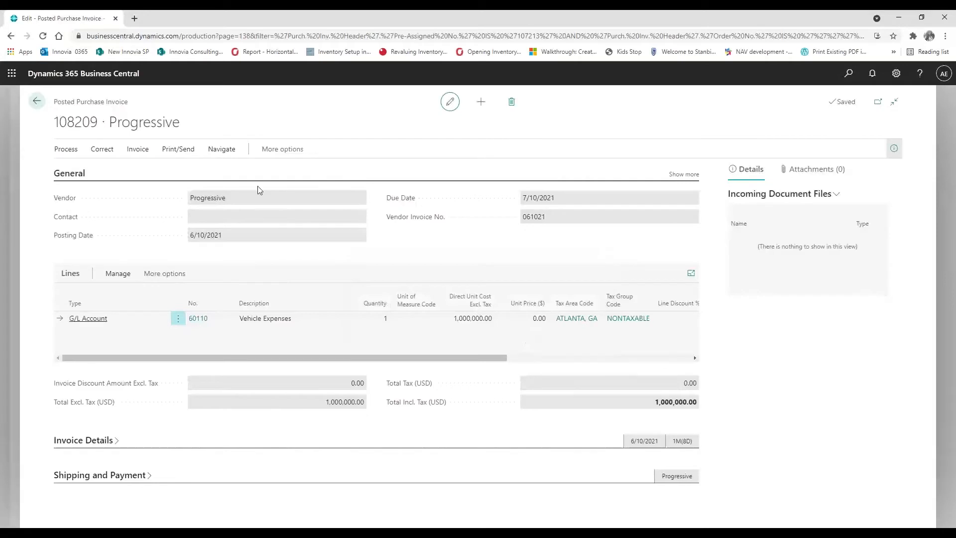
# Use Find entries on posted invoice 108209 to list its six G/L entries
pyautogui.click(217, 153)
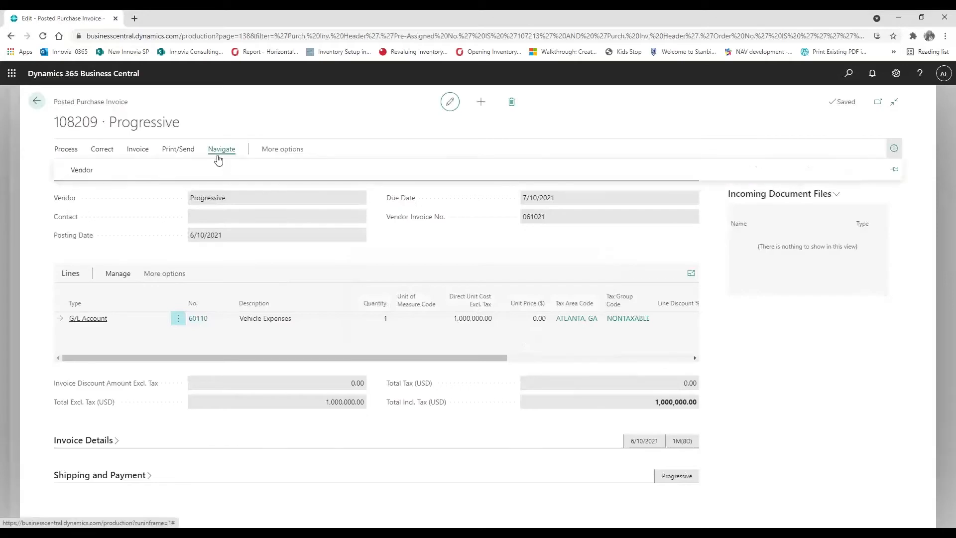
pyautogui.click(138, 150)
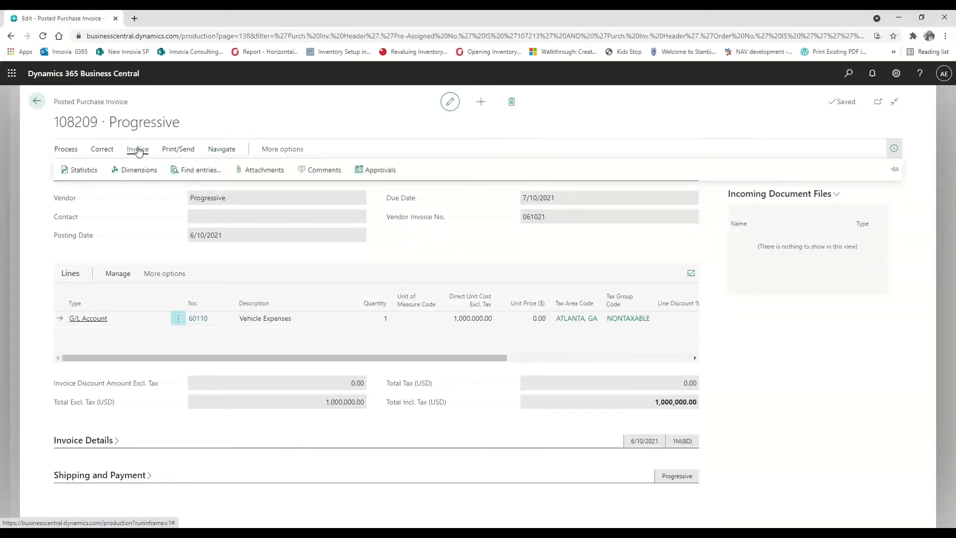
pyautogui.click(186, 171)
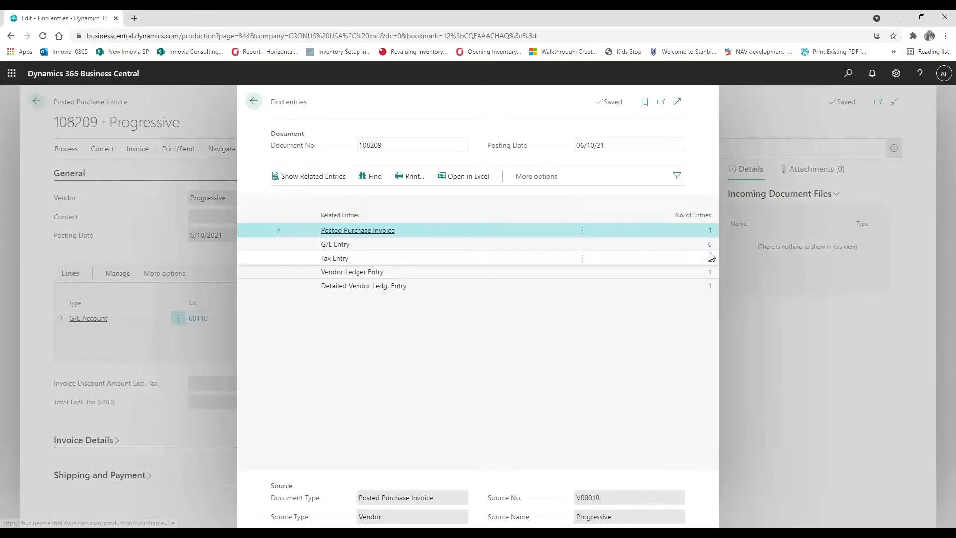
pyautogui.click(711, 244)
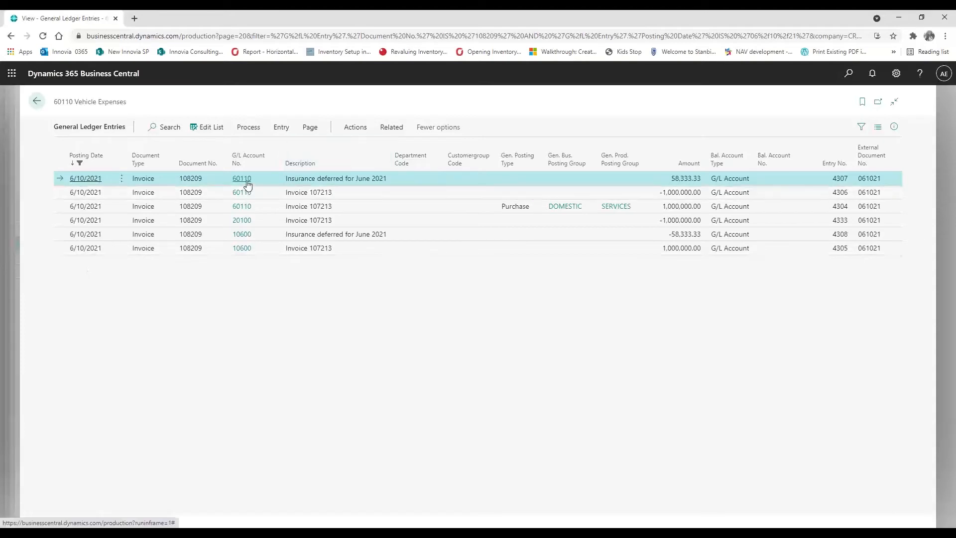
# Remove the Posting Date filter in Find entries and search again, now finding 30 G/L entries
pyautogui.moveTo(247, 184)
pyautogui.click(38, 103)
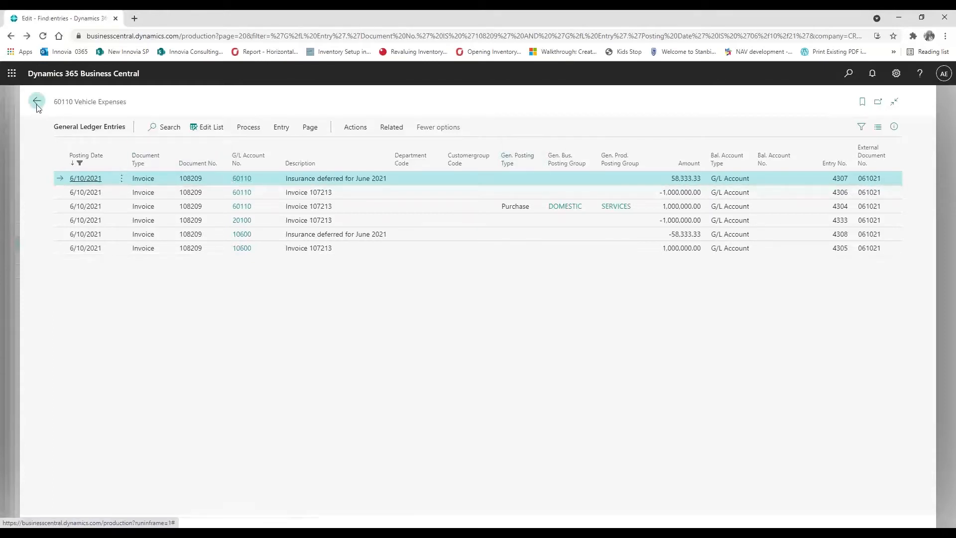
pyautogui.moveTo(600, 146); pyautogui.dragTo(538, 142)
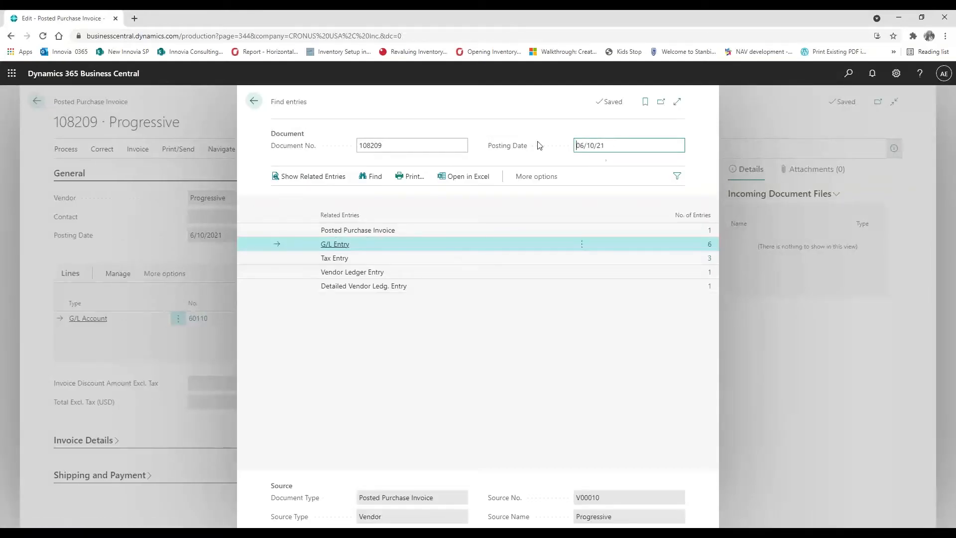
pyautogui.moveTo(626, 147); pyautogui.dragTo(554, 142)
pyautogui.press('Delete')
pyautogui.click(375, 181)
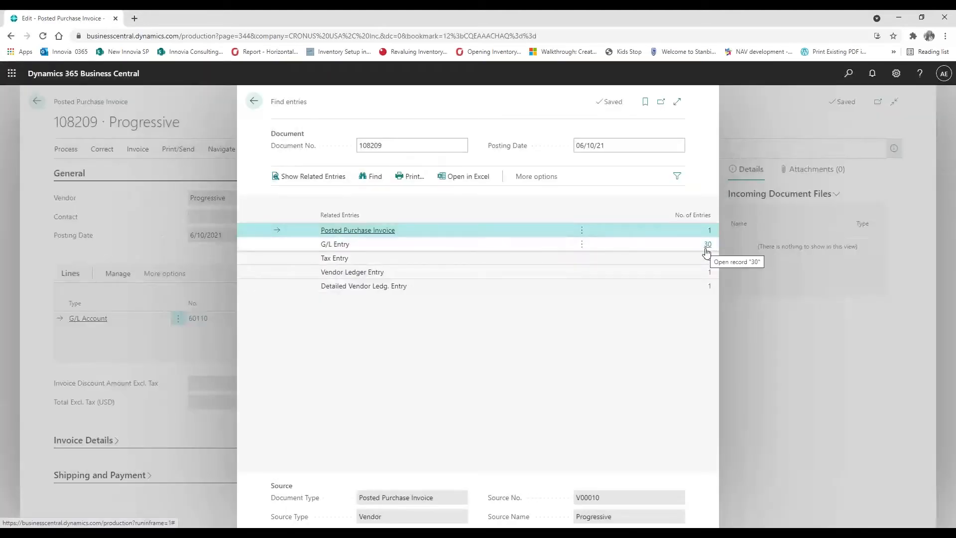
pyautogui.click(707, 245)
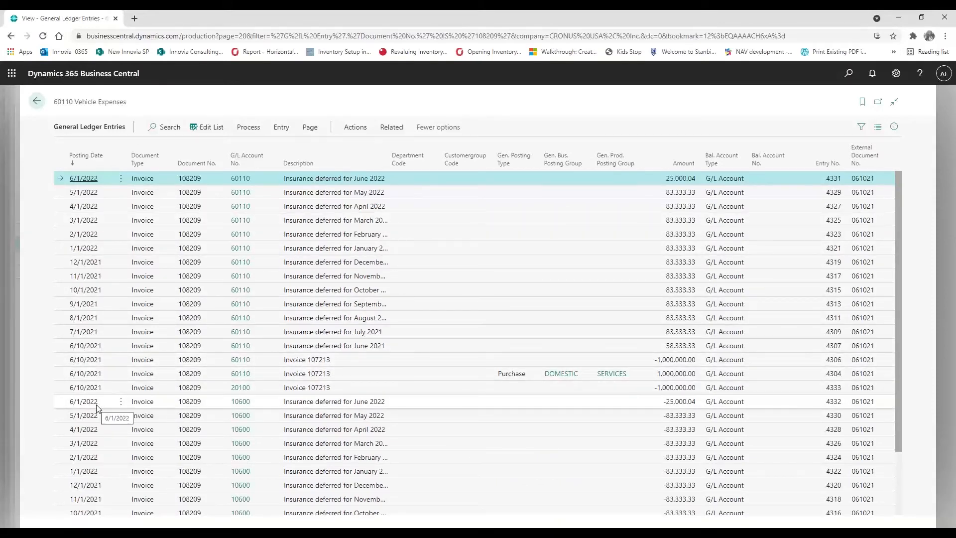
pyautogui.scroll(-2, 97, 408)
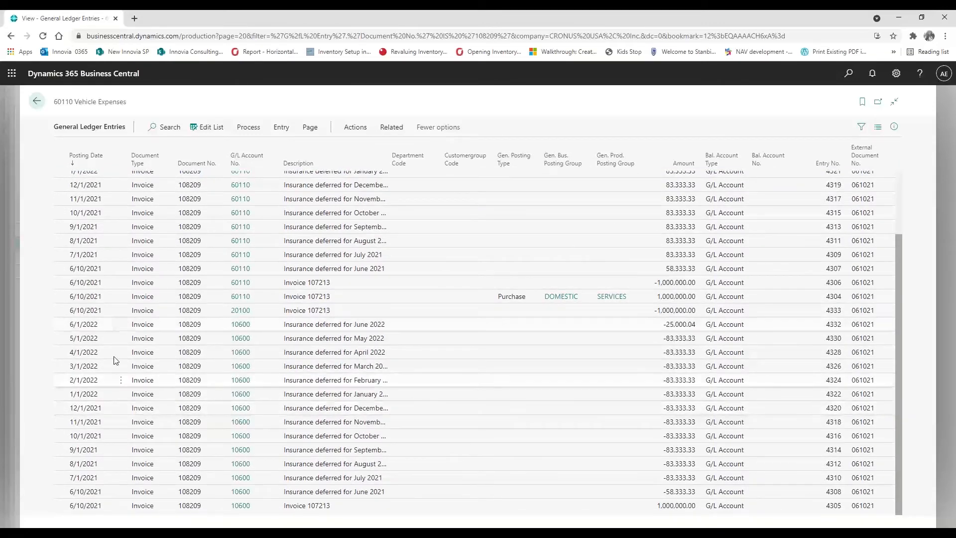
pyautogui.scroll(2, 125, 321)
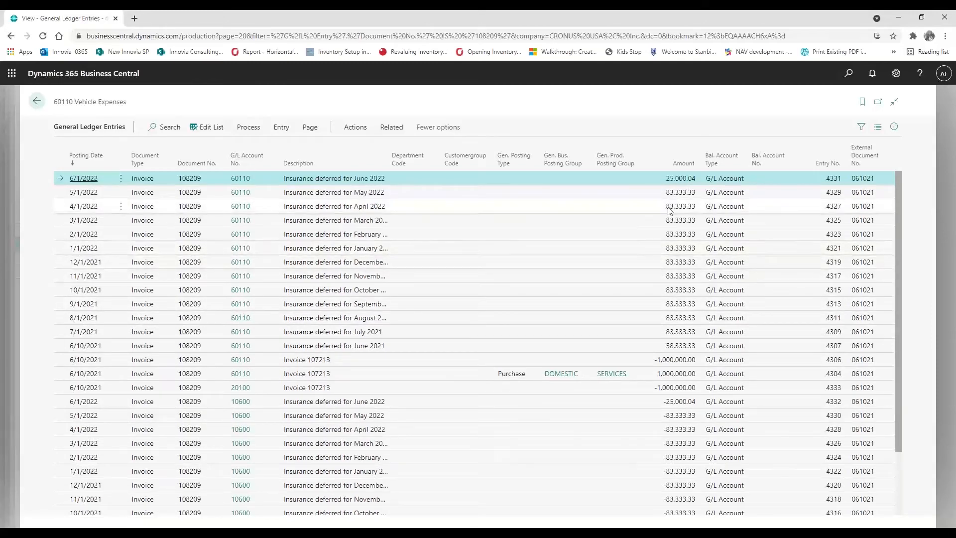
pyautogui.scroll(-1, 647, 426)
pyautogui.scroll(1, 647, 425)
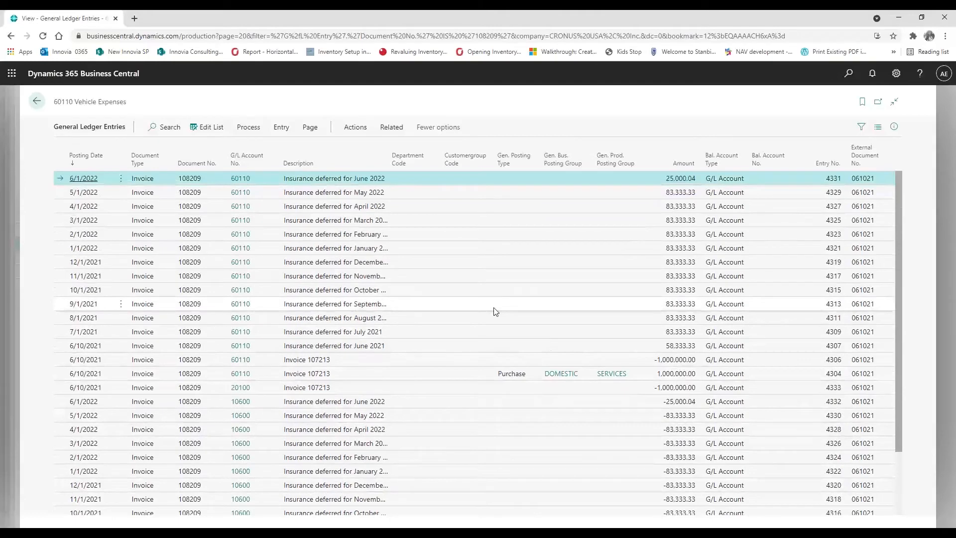
pyautogui.click(36, 102)
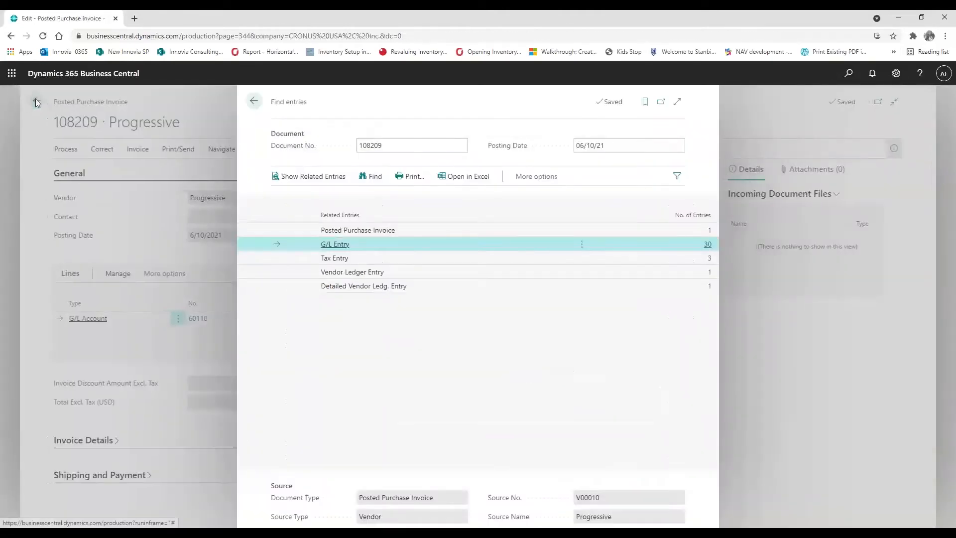
pyautogui.click(253, 102)
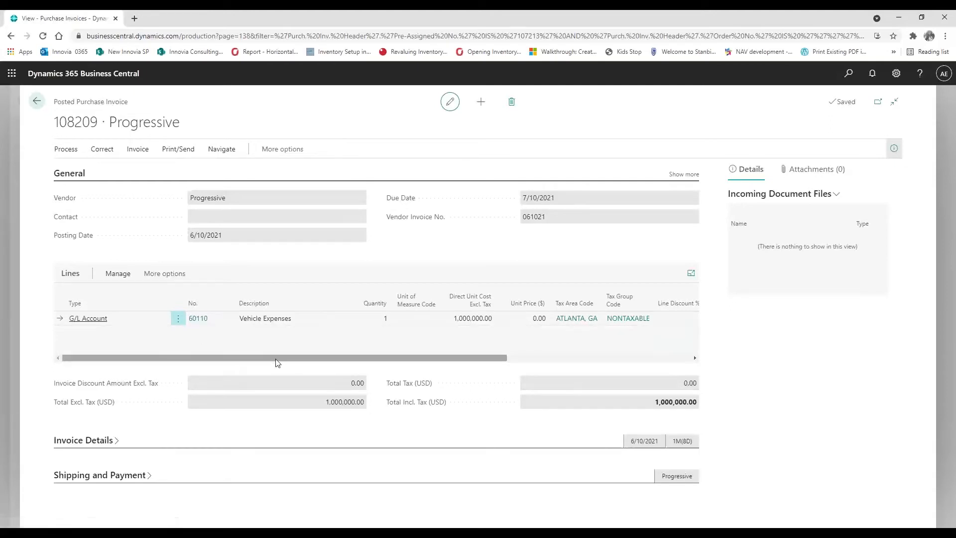
# Go from Purchase Invoices to the Sales Invoices list via Tell Me search 'sale in' and start a new invoice
pyautogui.click(34, 102)
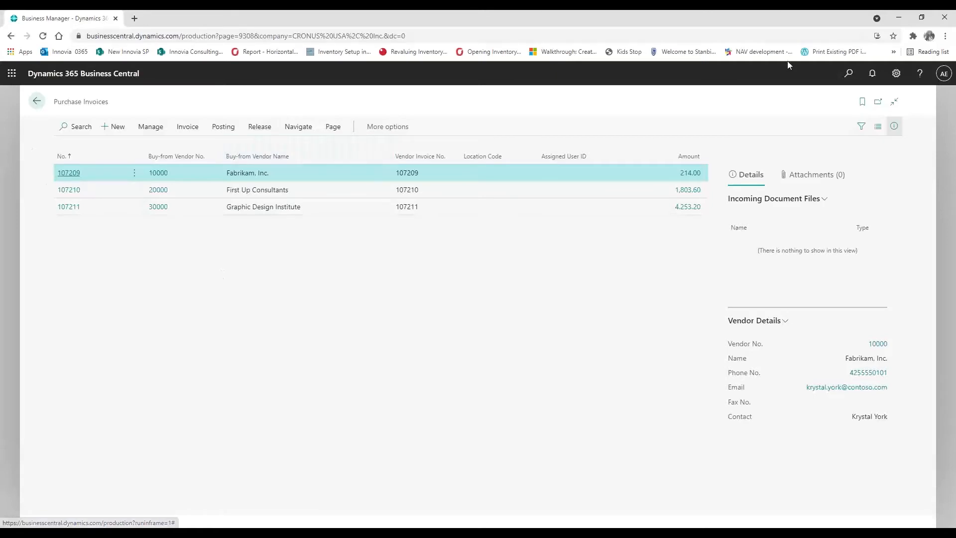
pyautogui.click(846, 75)
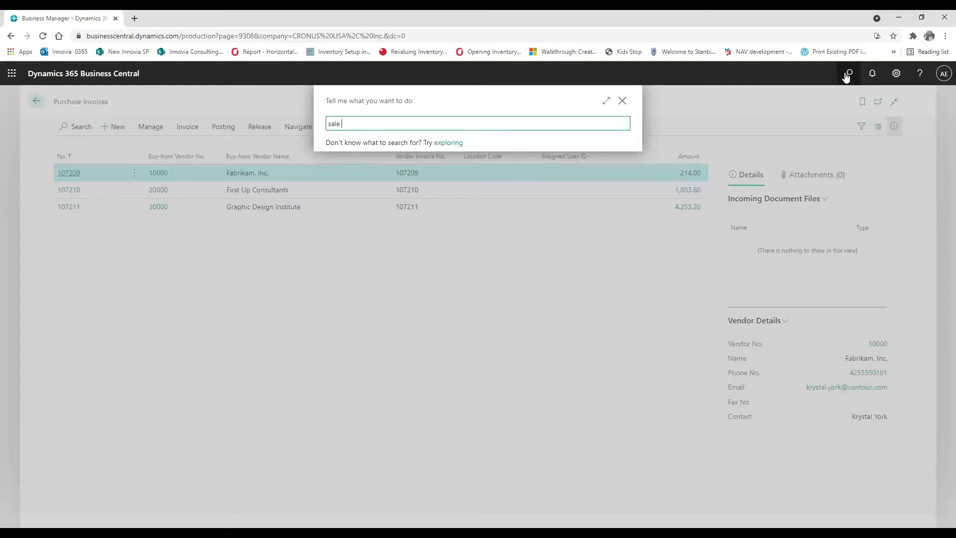
pyautogui.write('sale in')
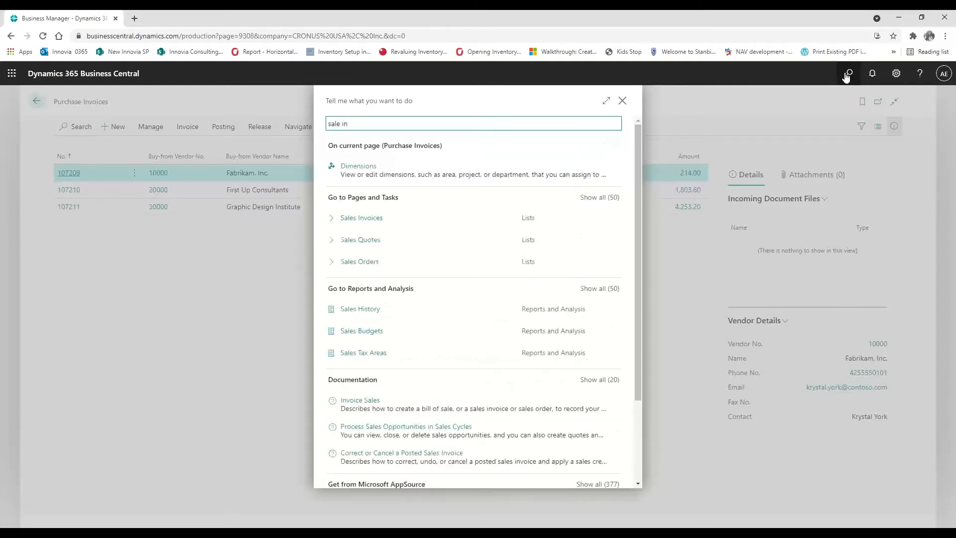
pyautogui.click(377, 224)
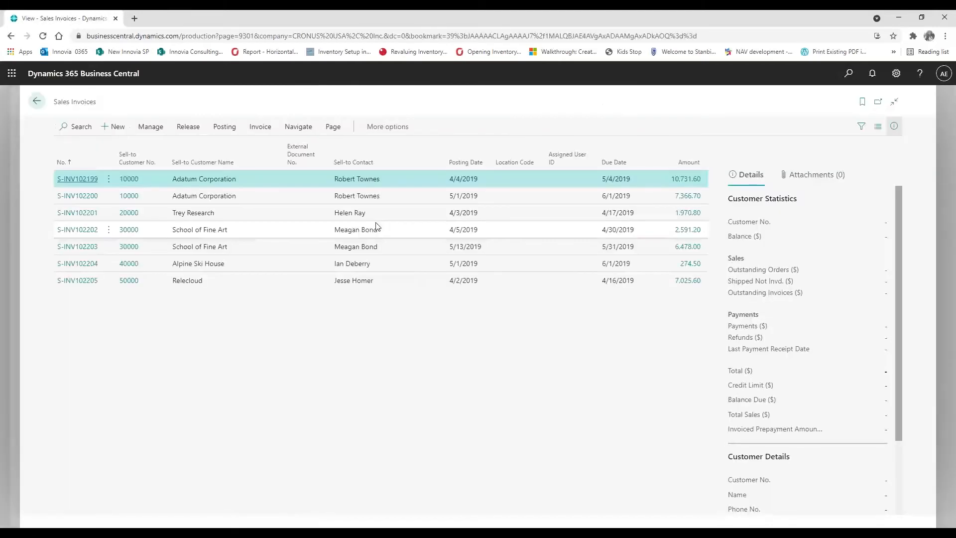
pyautogui.click(116, 125)
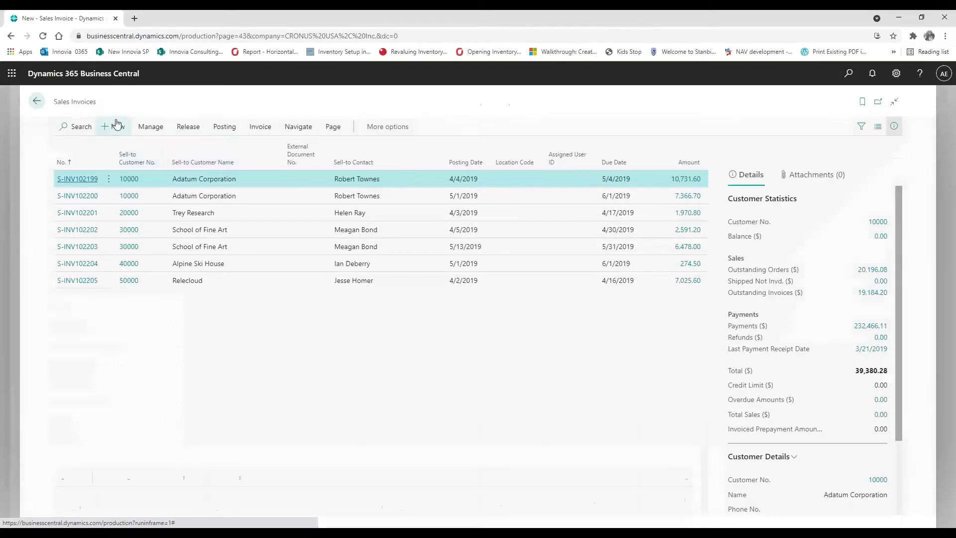
# Choose customer 10000 Adatum Corporation and add a Resource line for LIFT
pyautogui.click(356, 198)
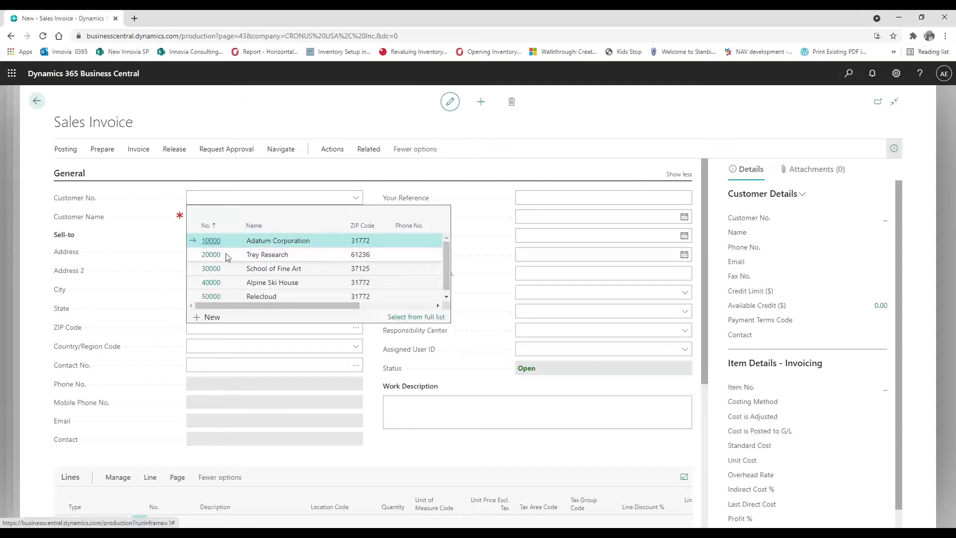
pyautogui.click(212, 240)
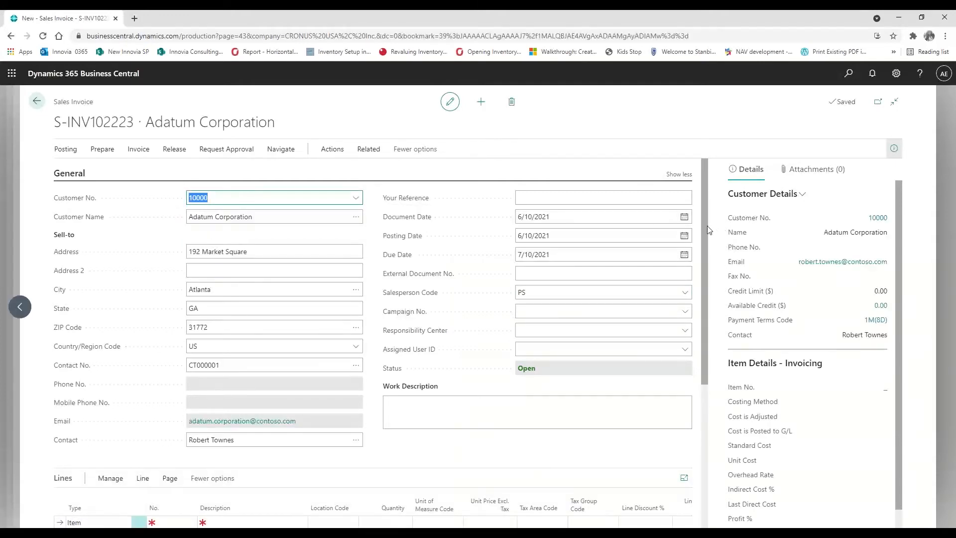
pyautogui.scroll(-3, 701, 247)
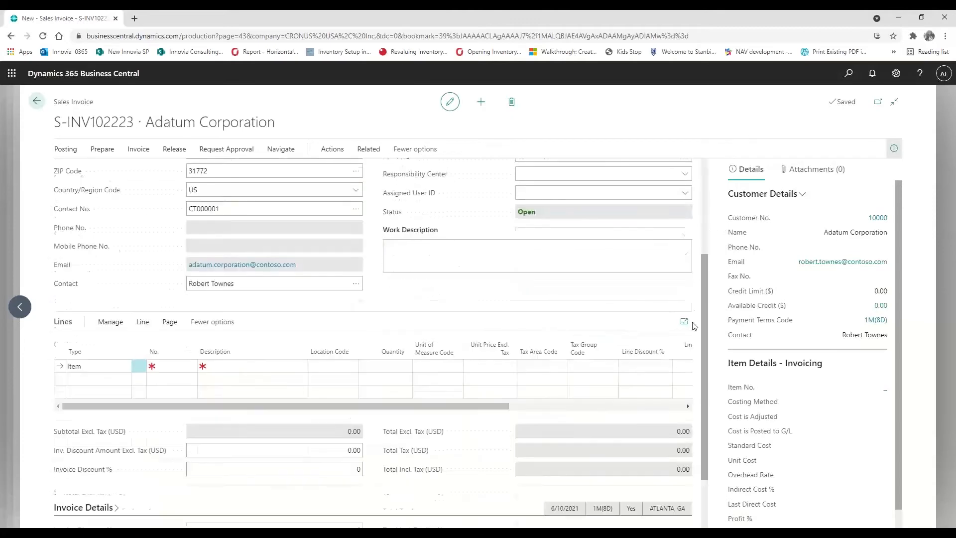
pyautogui.click(117, 365)
pyautogui.click(125, 366)
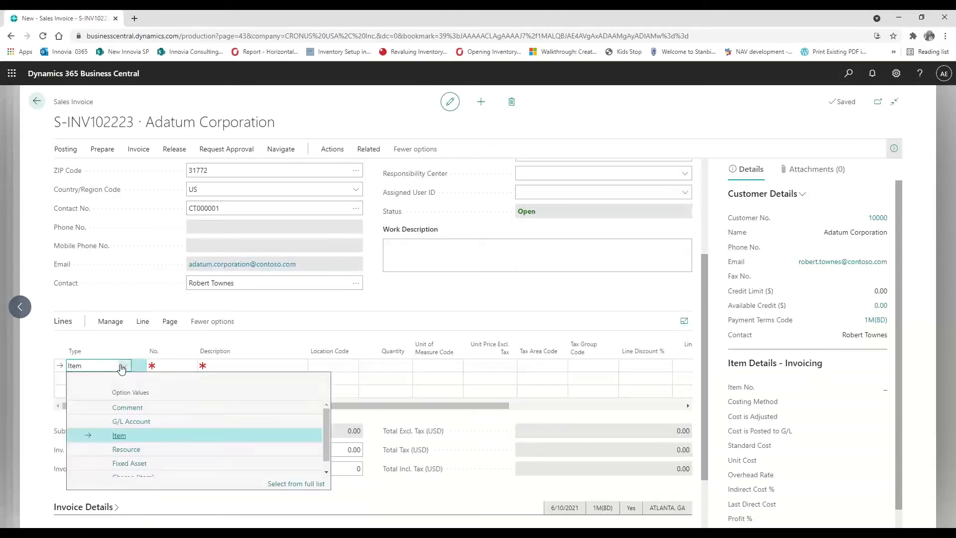
pyautogui.click(138, 450)
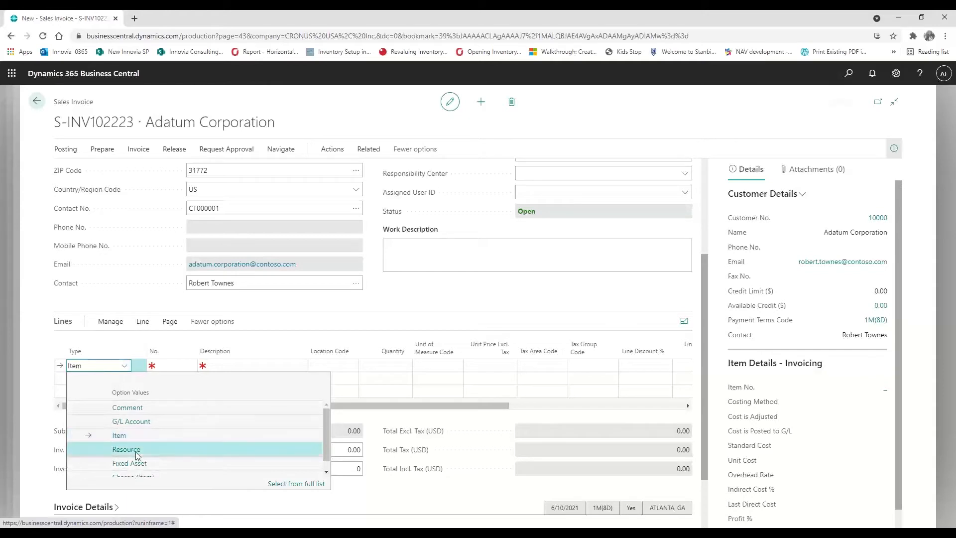
pyautogui.click(179, 366)
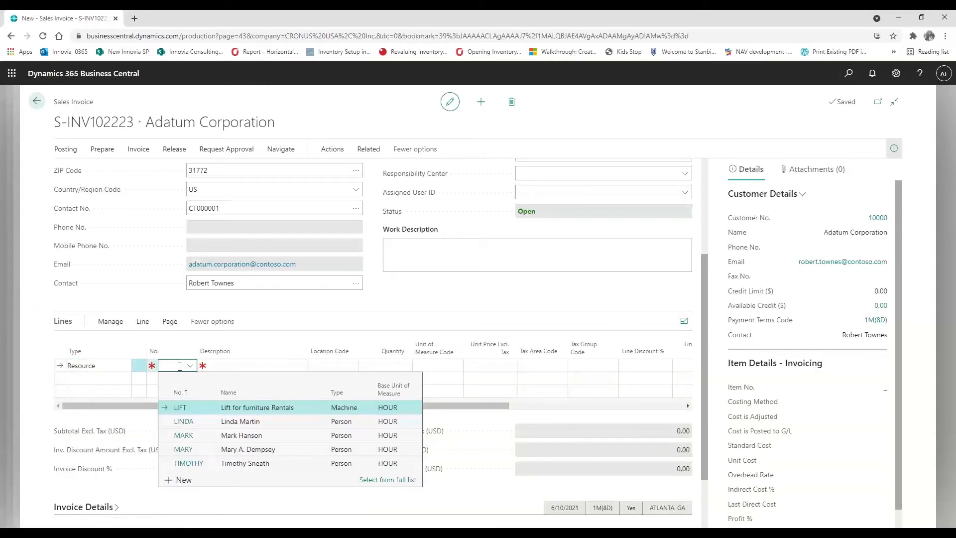
pyautogui.click(180, 409)
# Set the LIFT line quantity to 200 hours at unit price 50.00
pyautogui.click(397, 367)
pyautogui.press('Tab')
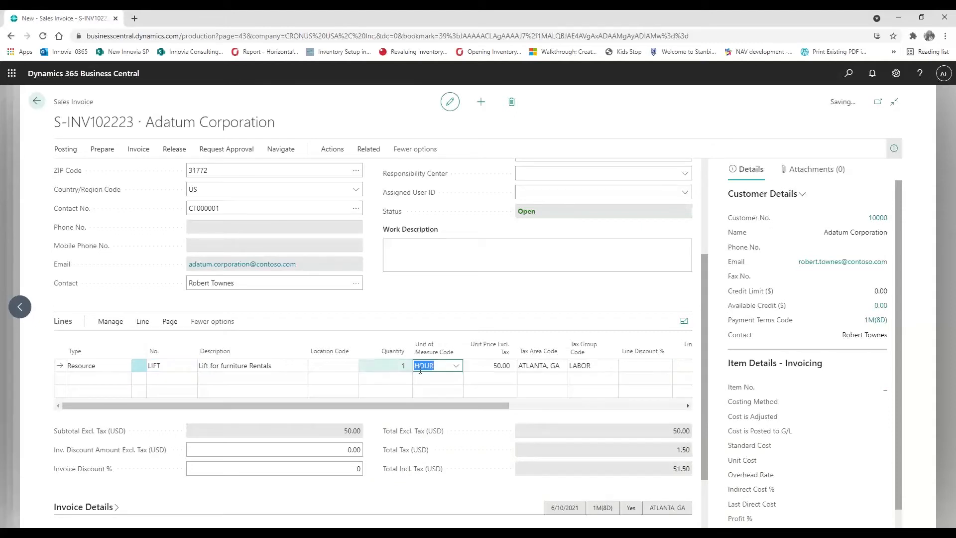
pyautogui.click(484, 369)
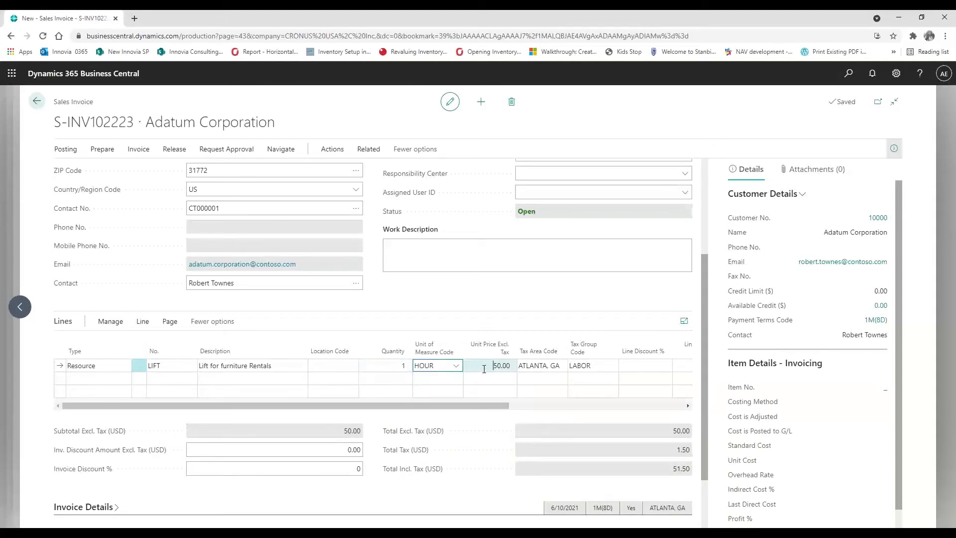
pyautogui.moveTo(493, 366); pyautogui.dragTo(519, 366)
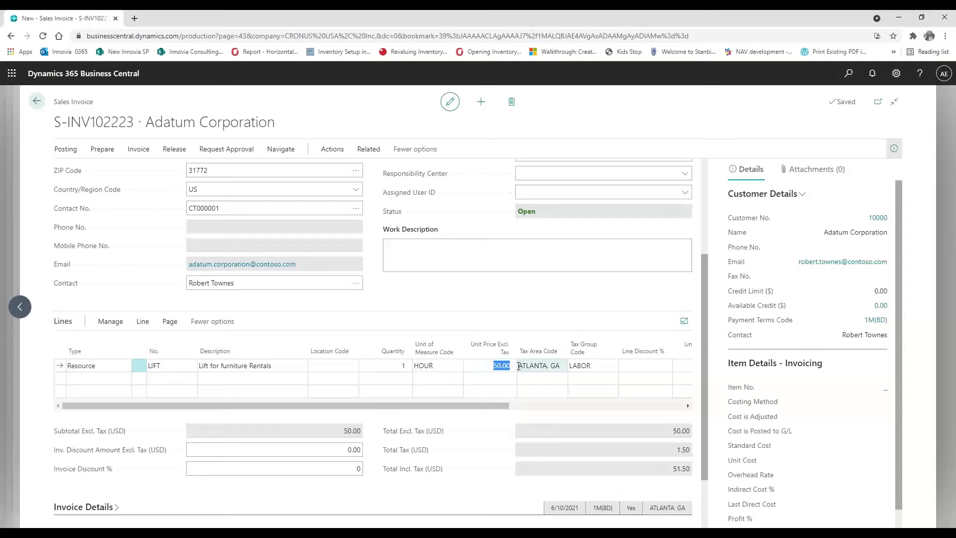
pyautogui.hotkey('shift', 'Tab')
pyautogui.hotkey('shift', 'Tab')
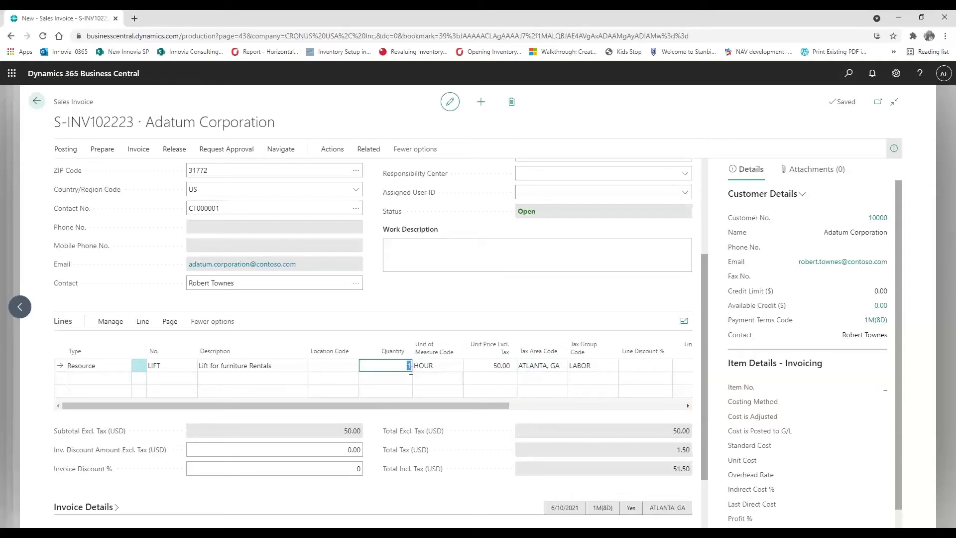
pyautogui.write('200')
pyautogui.press('Tab')
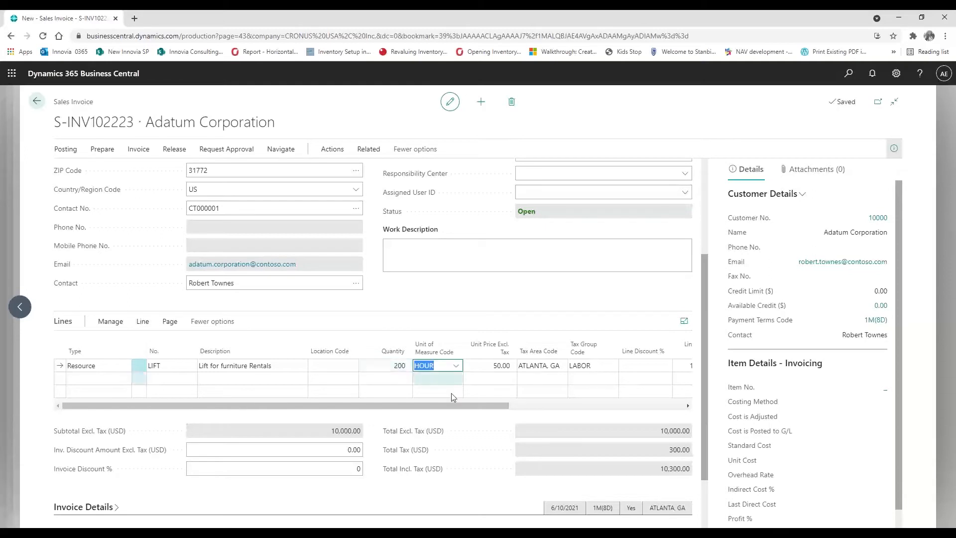
pyautogui.moveTo(453, 407); pyautogui.dragTo(655, 408)
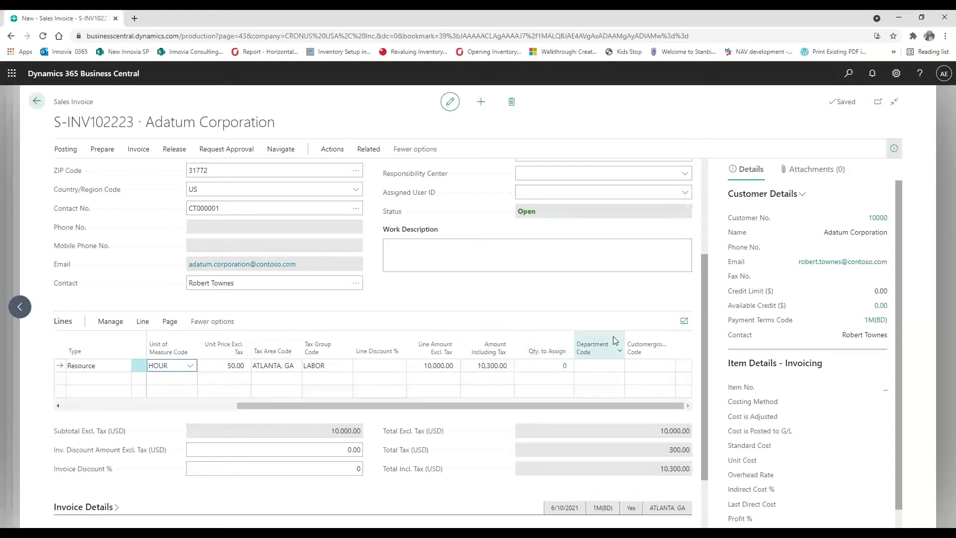
# Personalize the invoice lines to add a Deferral Code column, which shows RENTALS for LIFT
pyautogui.click(896, 73)
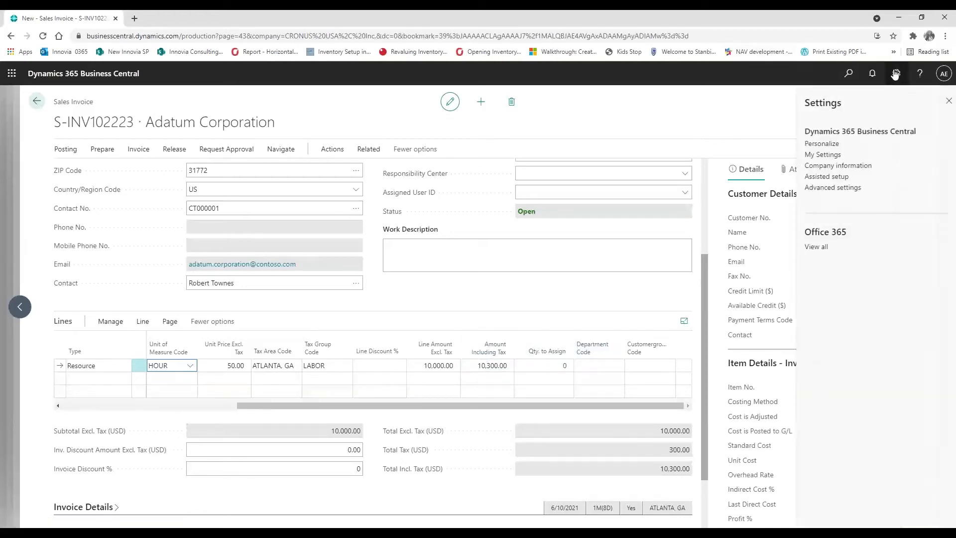
pyautogui.click(827, 144)
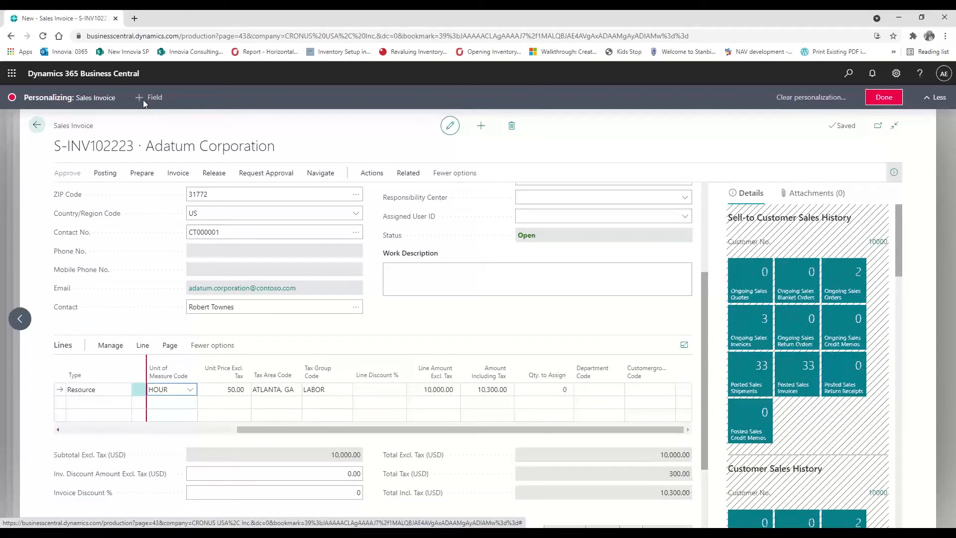
pyautogui.click(380, 390)
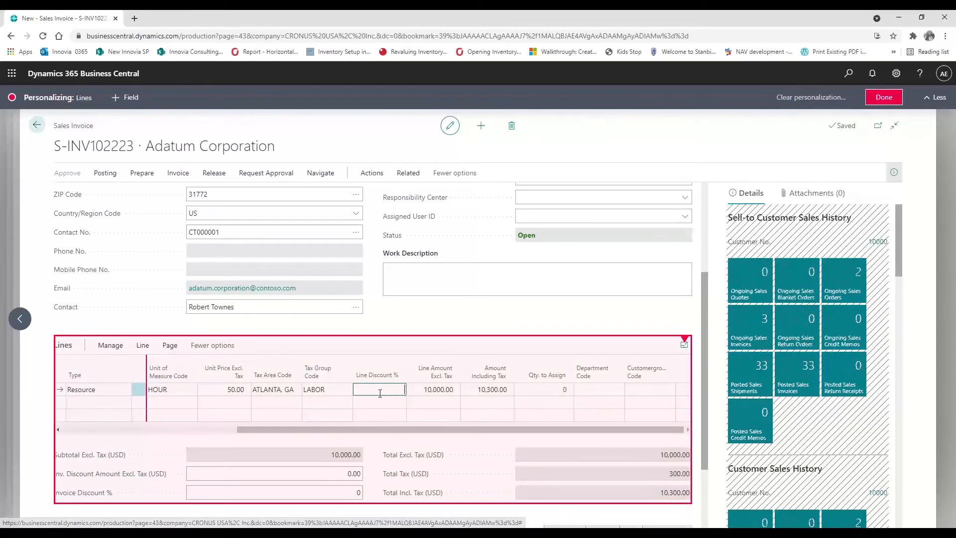
pyautogui.click(130, 100)
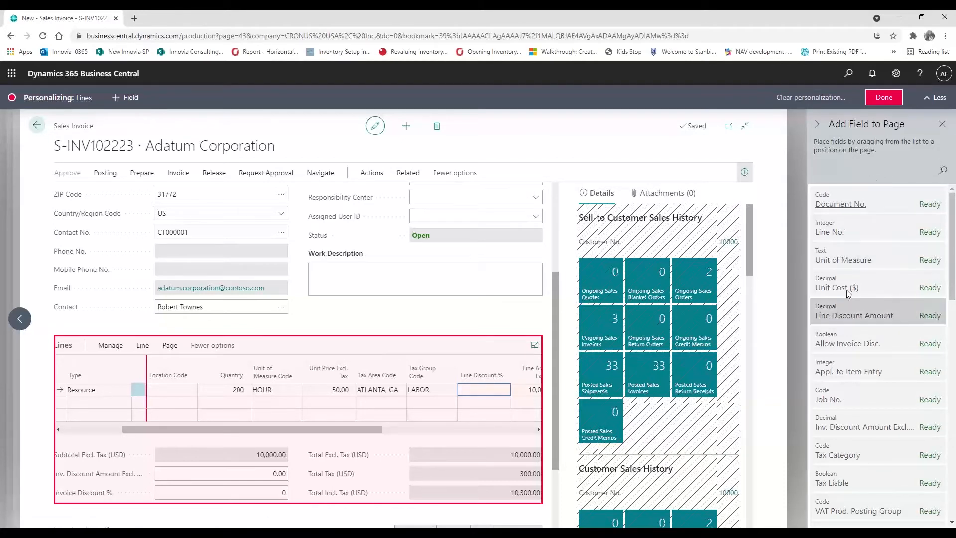
pyautogui.scroll(-4, 861, 377)
pyautogui.scroll(-10, 863, 379)
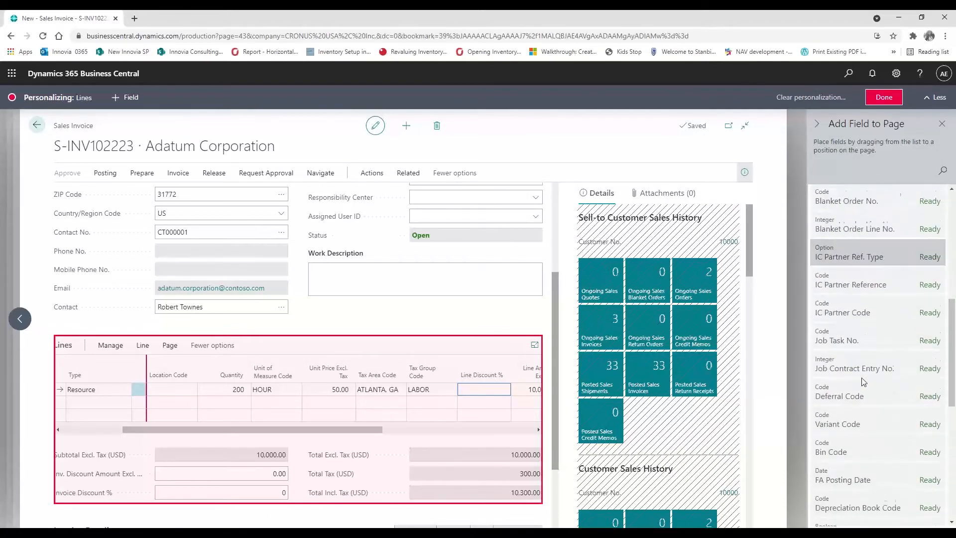
pyautogui.click(945, 170)
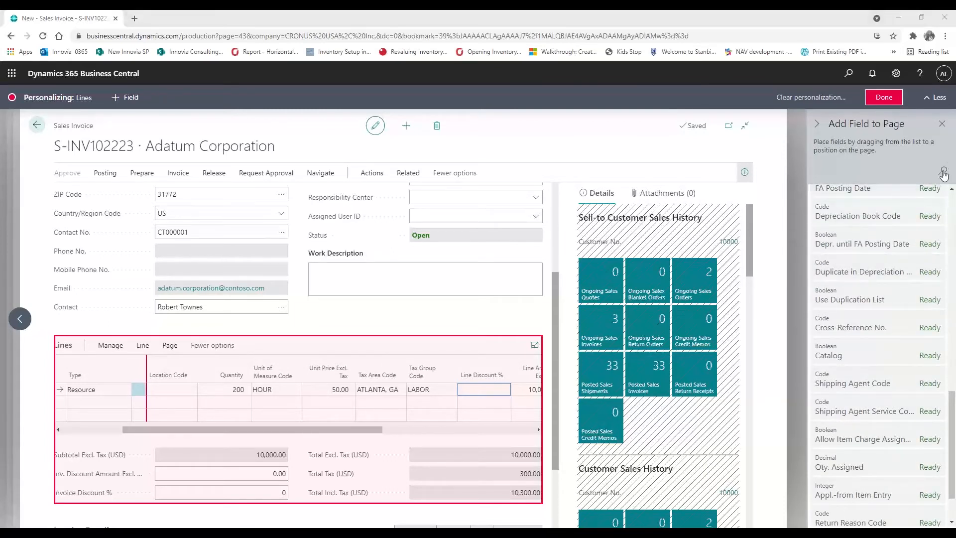
pyautogui.write('def')
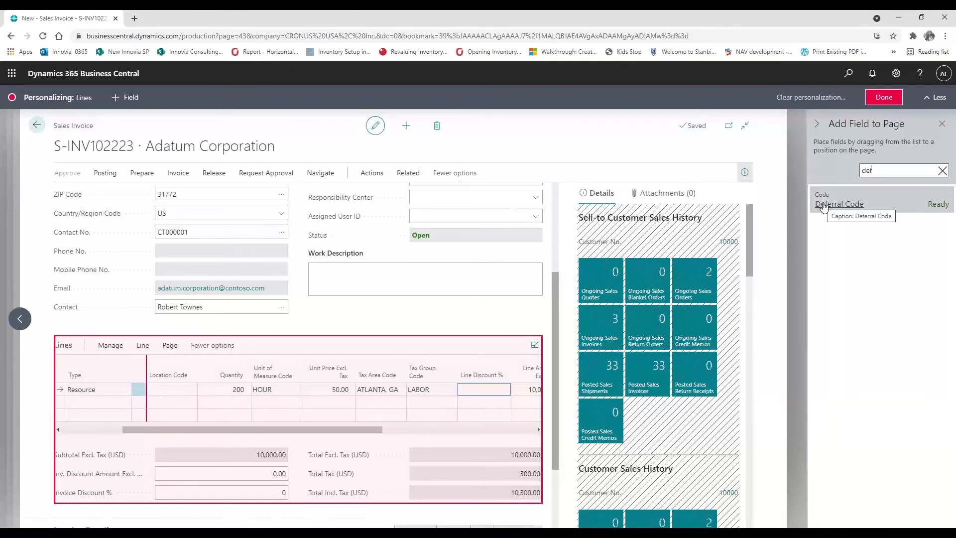
pyautogui.moveTo(824, 207); pyautogui.dragTo(410, 369)
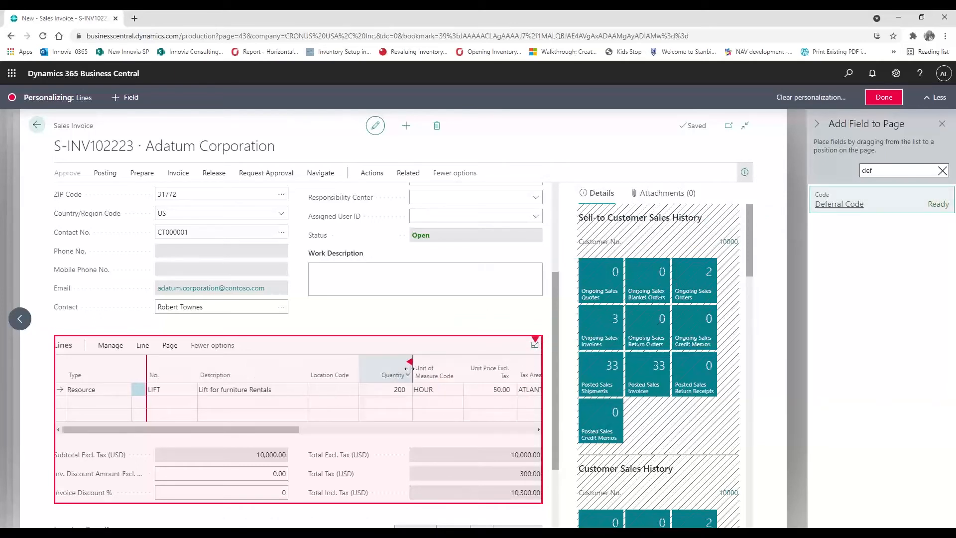
pyautogui.moveTo(259, 432); pyautogui.dragTo(310, 431)
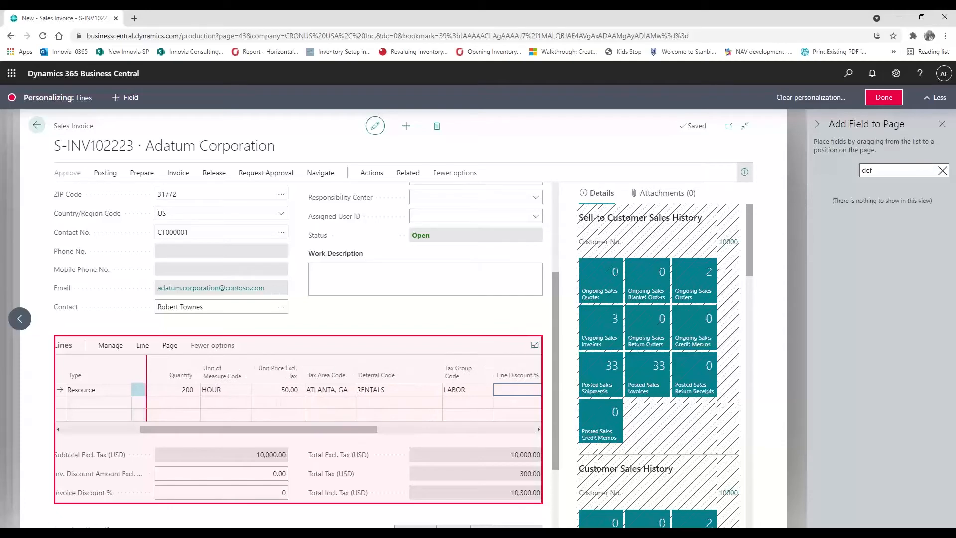
pyautogui.click(884, 98)
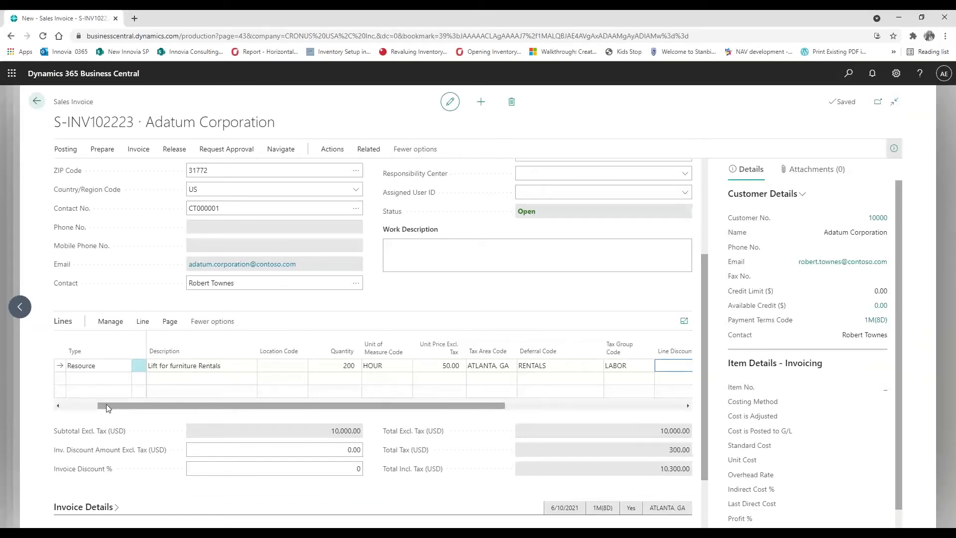
pyautogui.moveTo(106, 405); pyautogui.dragTo(70, 405)
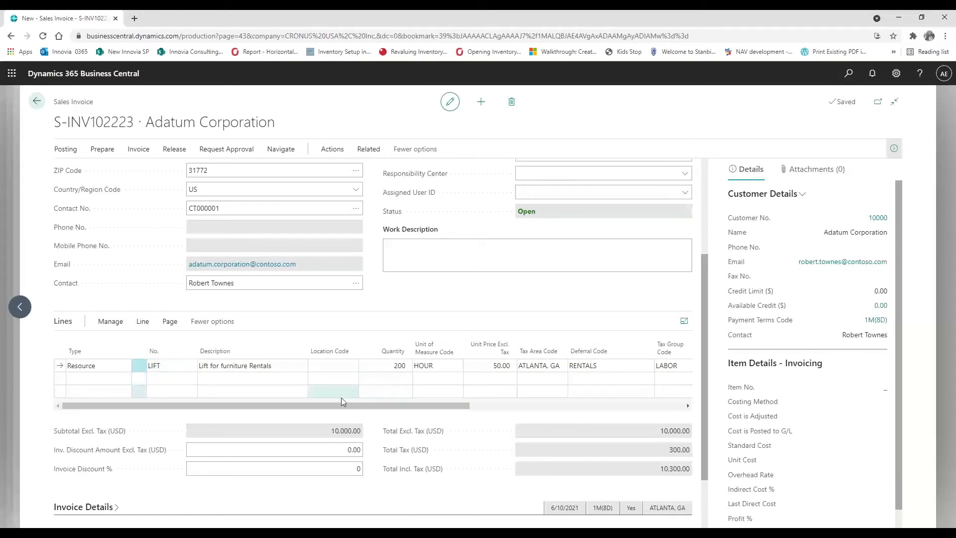
pyautogui.moveTo(335, 406); pyautogui.dragTo(554, 403)
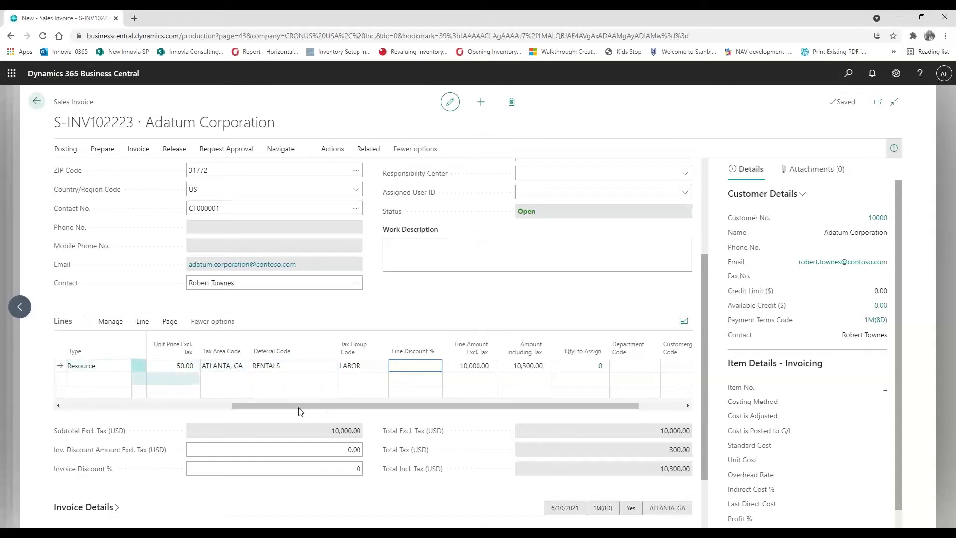
pyautogui.moveTo(323, 411); pyautogui.dragTo(66, 408)
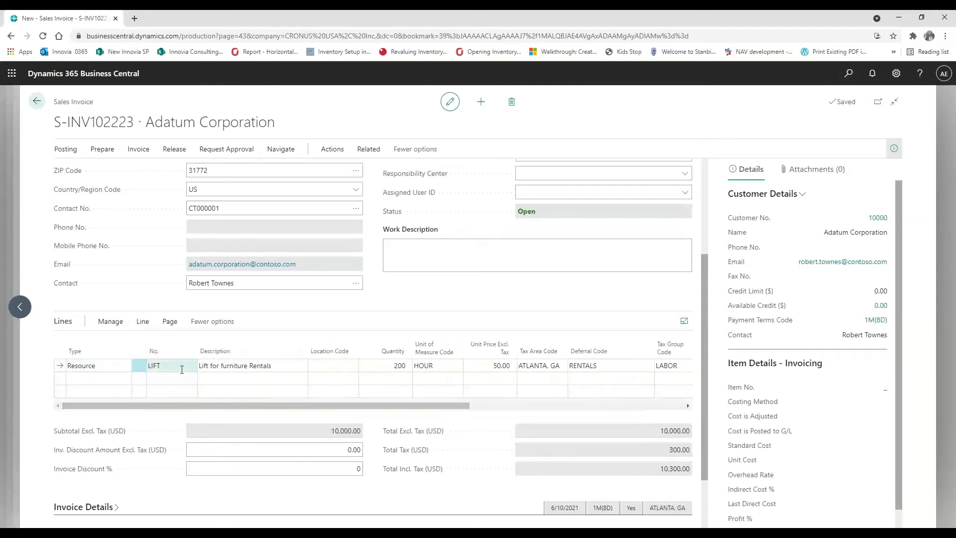
pyautogui.moveTo(228, 409); pyautogui.dragTo(475, 407)
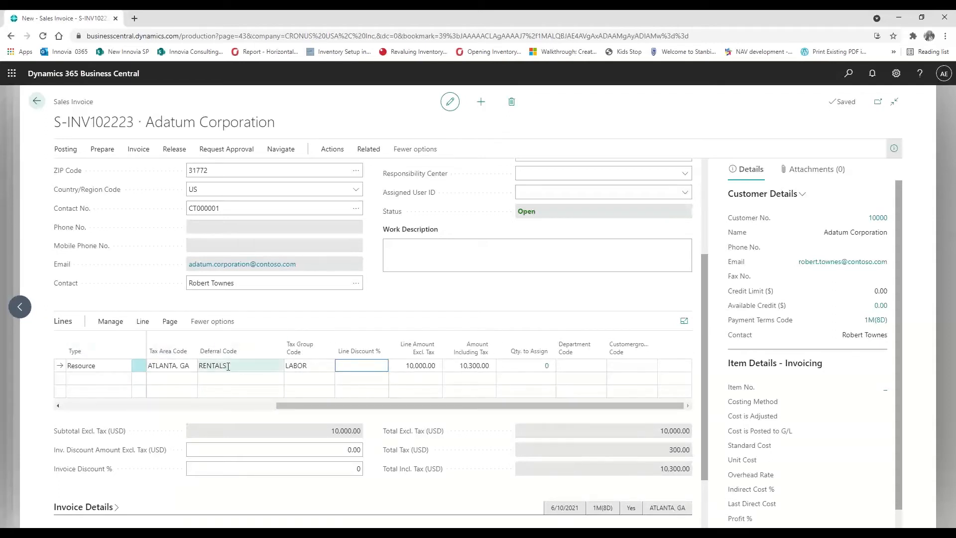
pyautogui.click(141, 321)
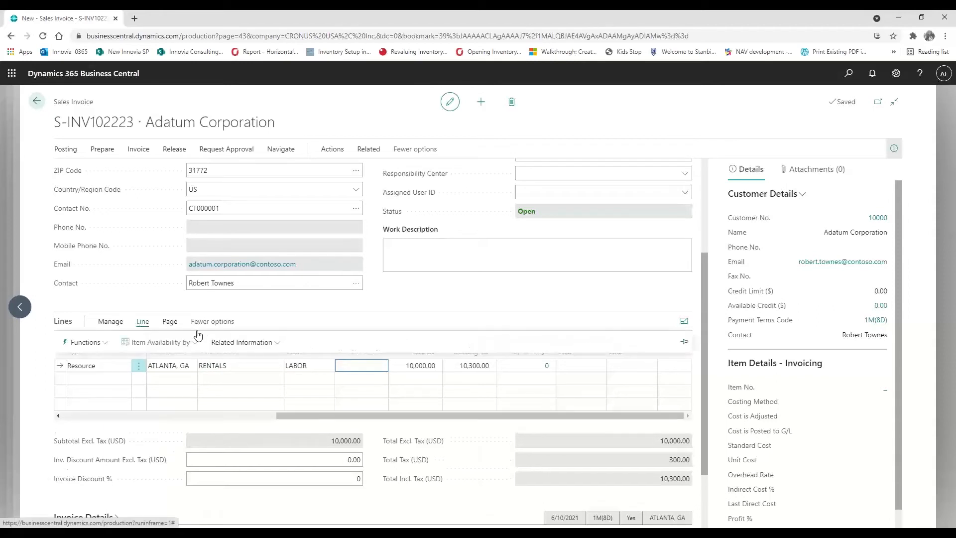
pyautogui.click(241, 343)
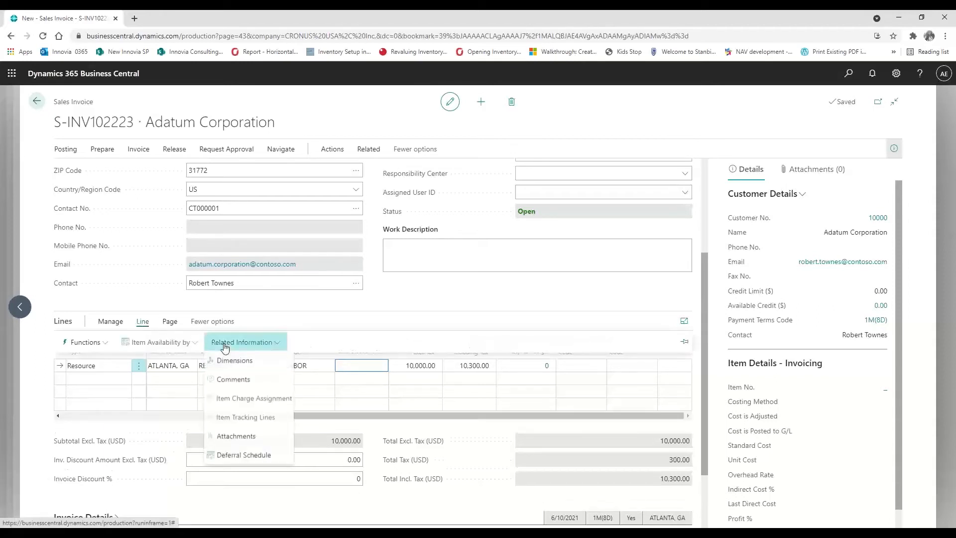
pyautogui.click(264, 456)
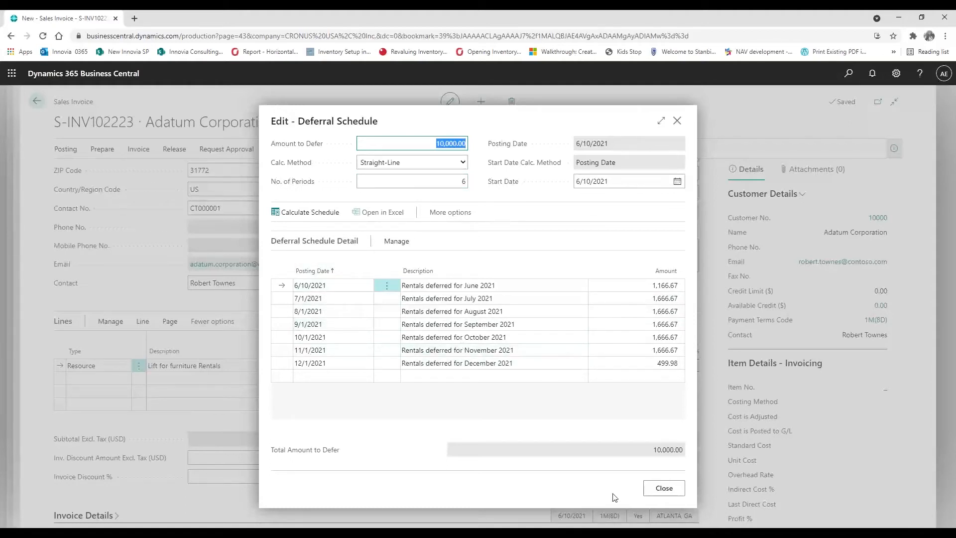
pyautogui.click(665, 490)
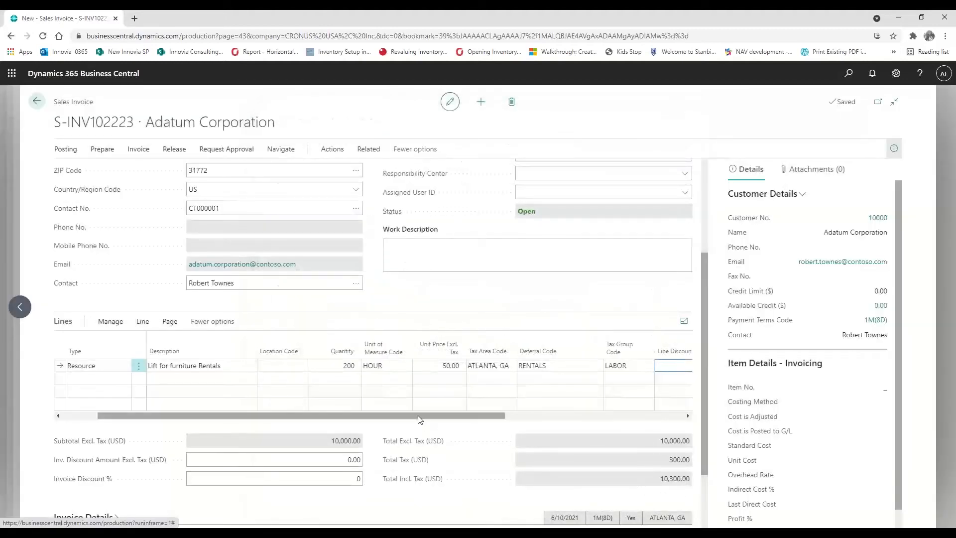
# Change the LIFT line's tax group code from LABOR to NONTAXABLE
pyautogui.moveTo(418, 420); pyautogui.dragTo(299, 420)
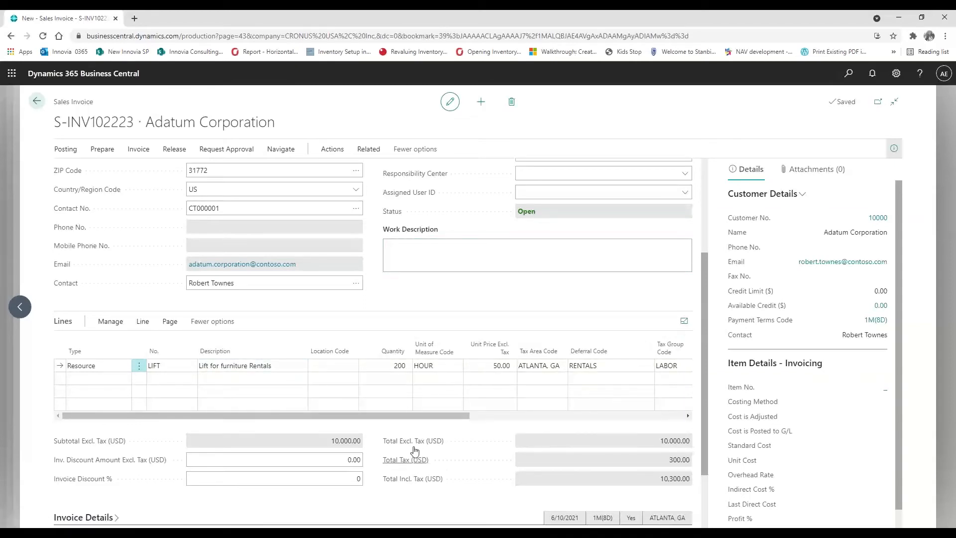
pyautogui.moveTo(433, 418); pyautogui.dragTo(551, 428)
pyautogui.click(482, 370)
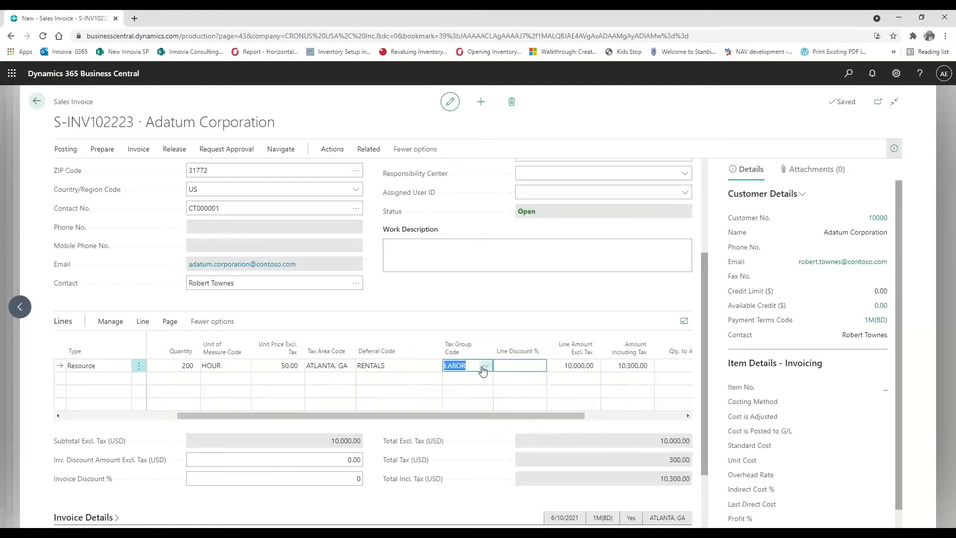
pyautogui.click(486, 367)
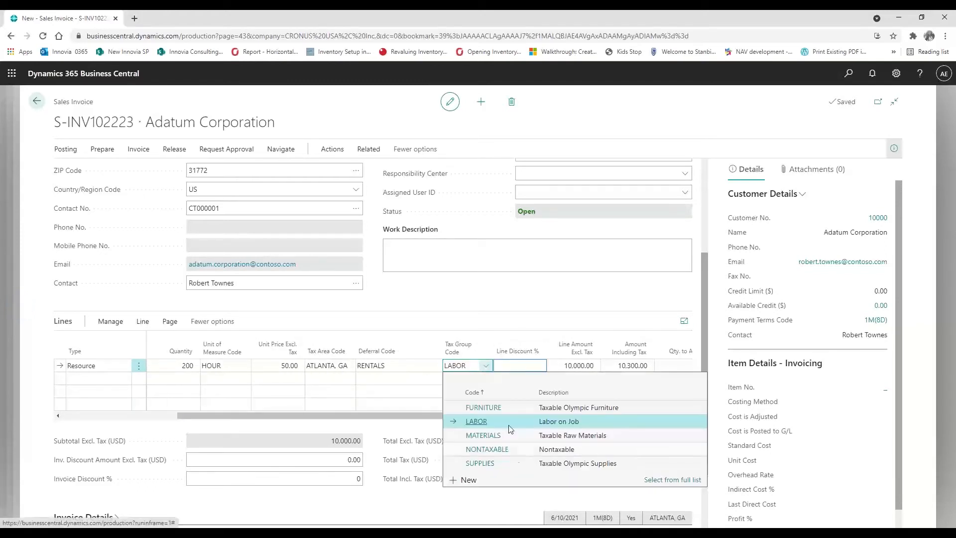
pyautogui.click(493, 451)
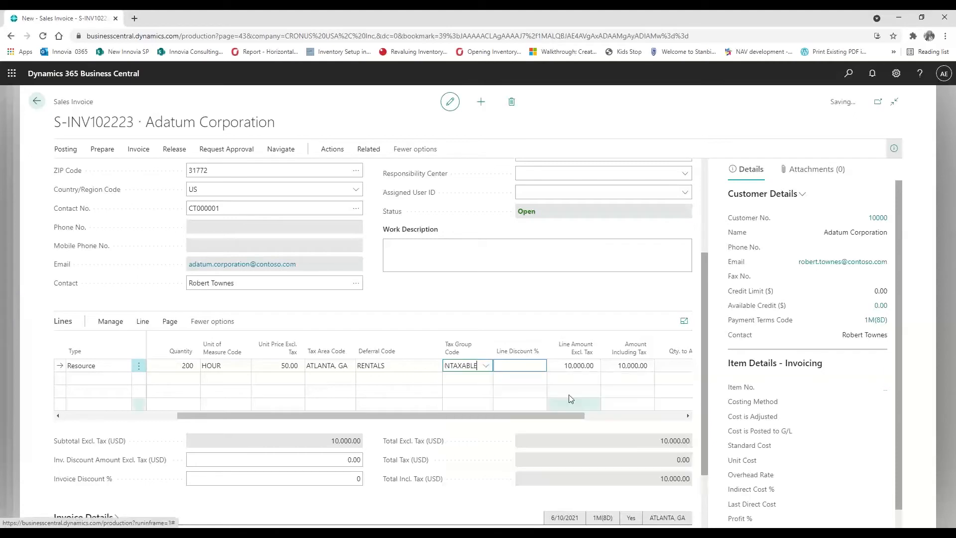
pyautogui.click(571, 366)
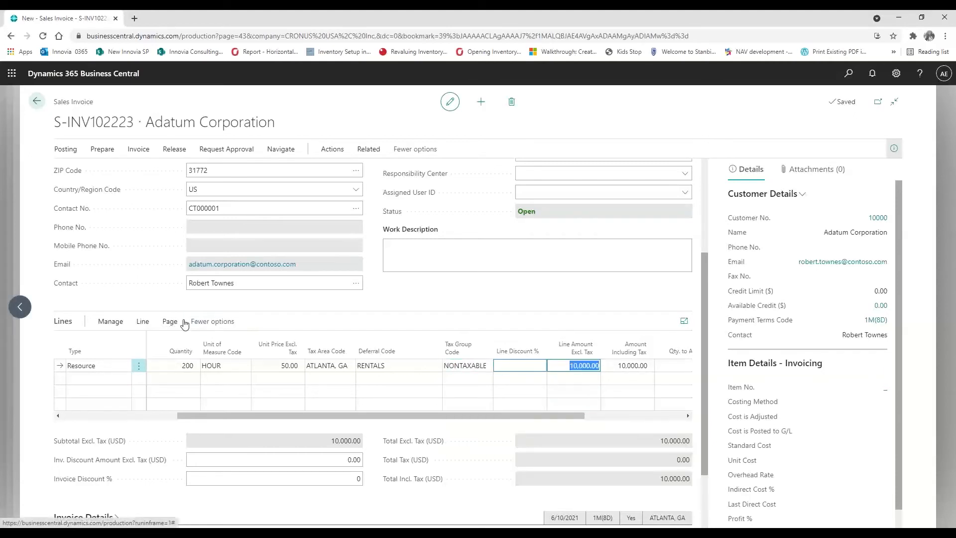
# Reopen the line's deferral schedule to recheck the amounts, then close it
pyautogui.click(140, 321)
pyautogui.click(239, 342)
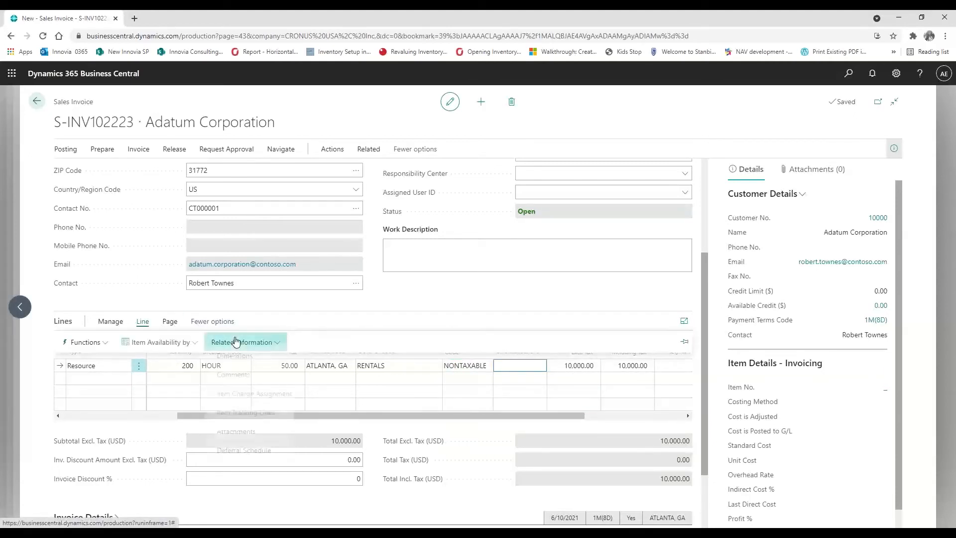
pyautogui.click(245, 457)
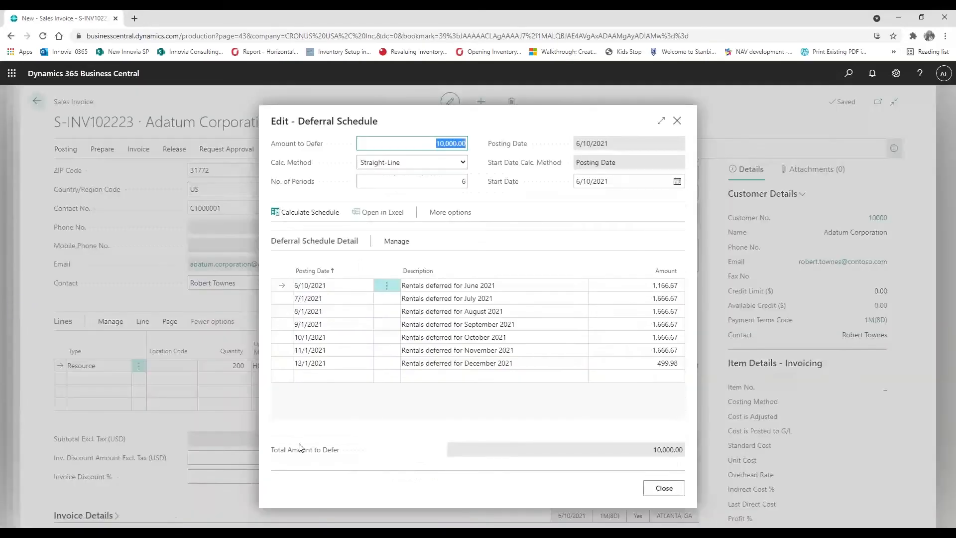
pyautogui.click(659, 489)
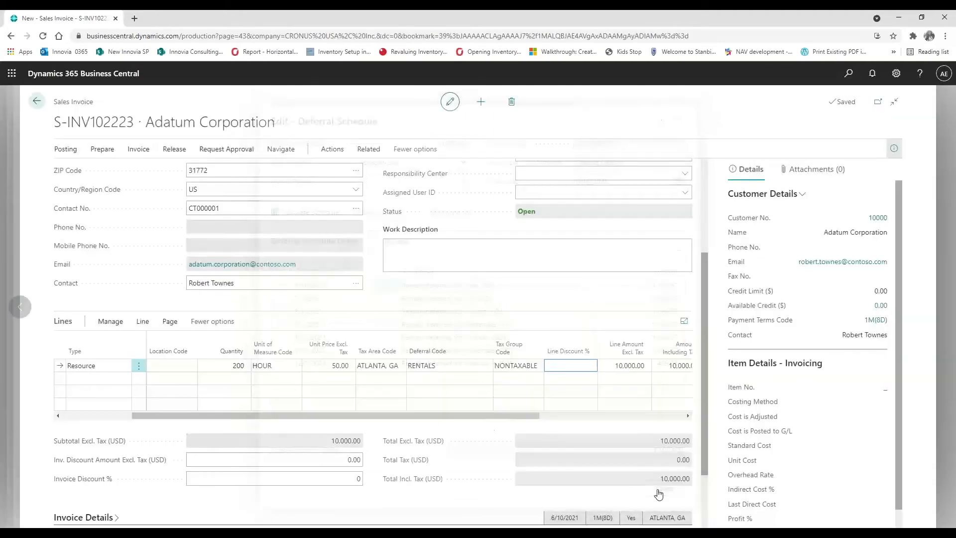
pyautogui.moveTo(438, 417); pyautogui.dragTo(281, 405)
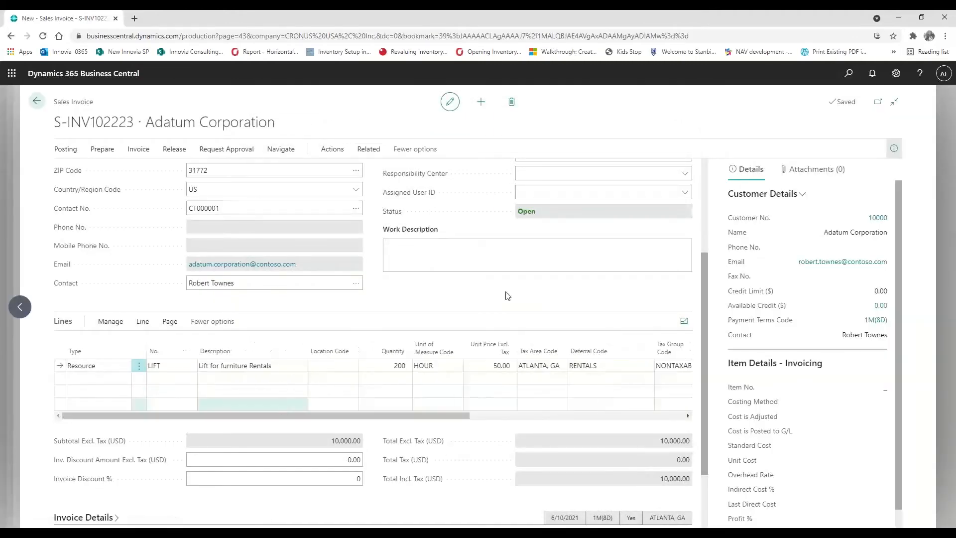
# Post sales invoice S-INV102223 and open the resulting posted invoice PS-INV103215
pyautogui.scroll(3, 697, 261)
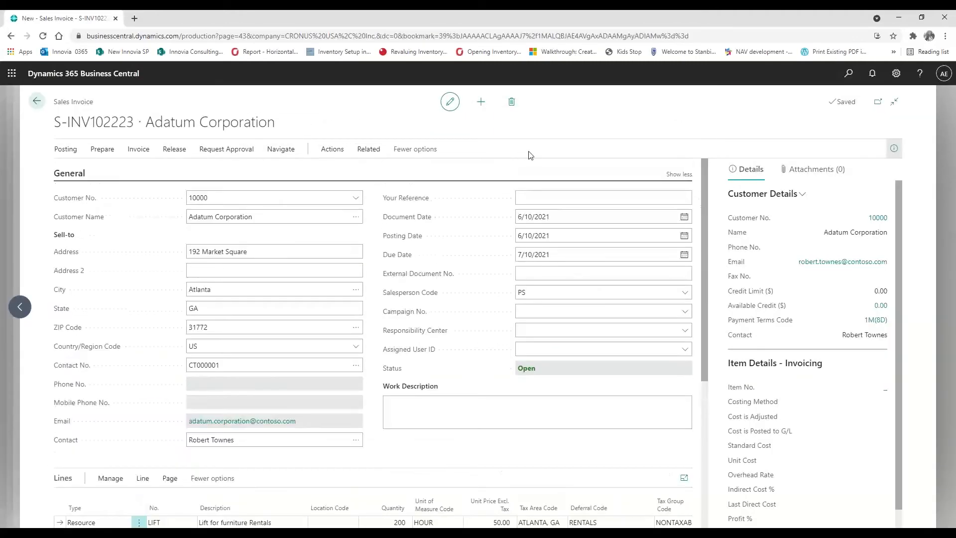
pyautogui.click(334, 148)
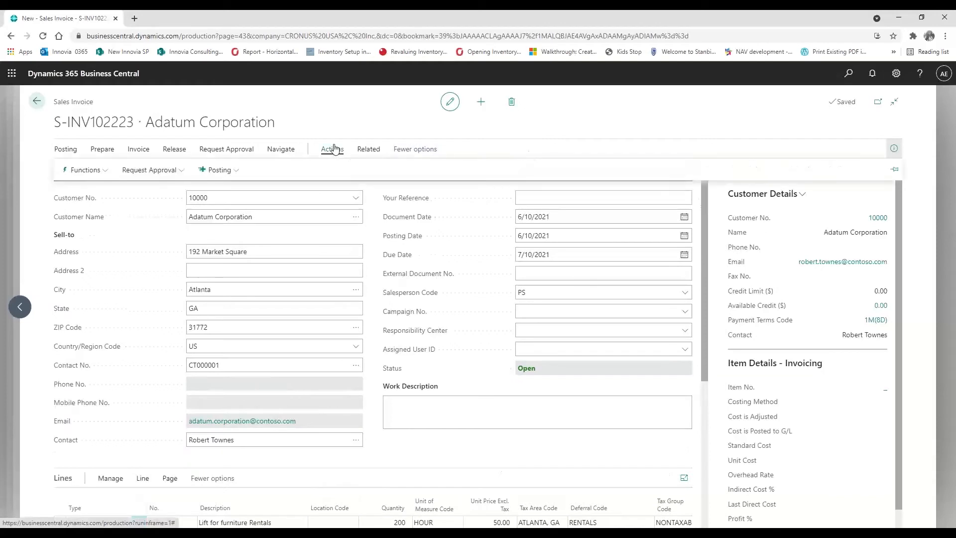
pyautogui.click(215, 170)
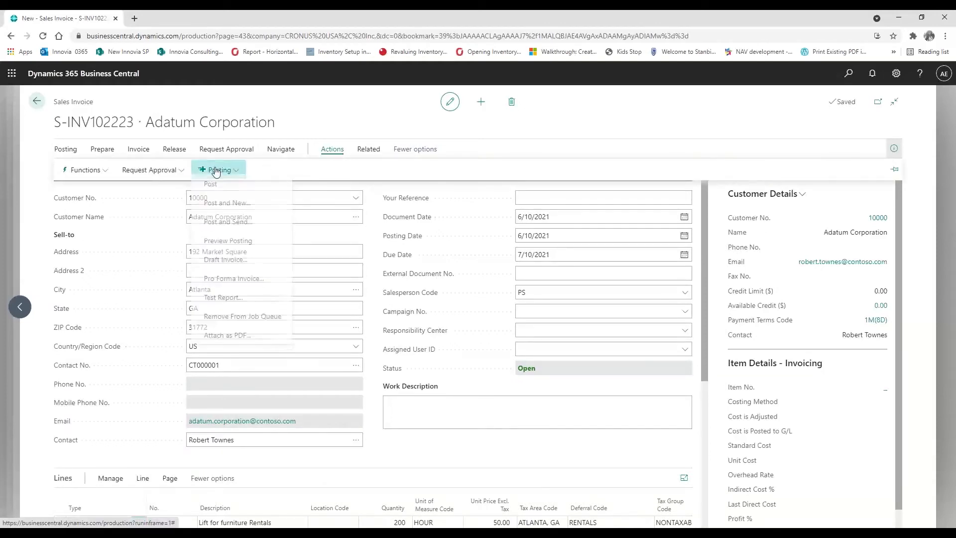
pyautogui.click(209, 189)
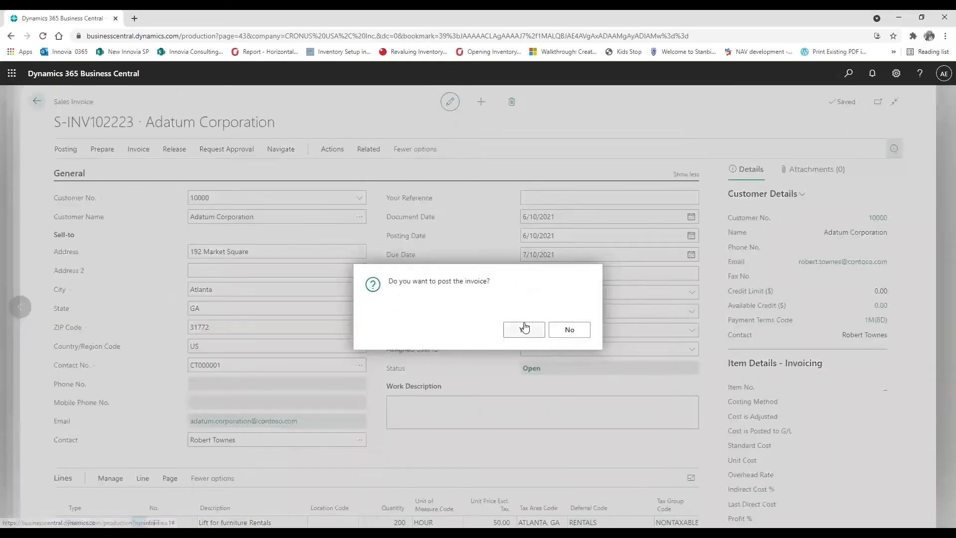
pyautogui.click(524, 329)
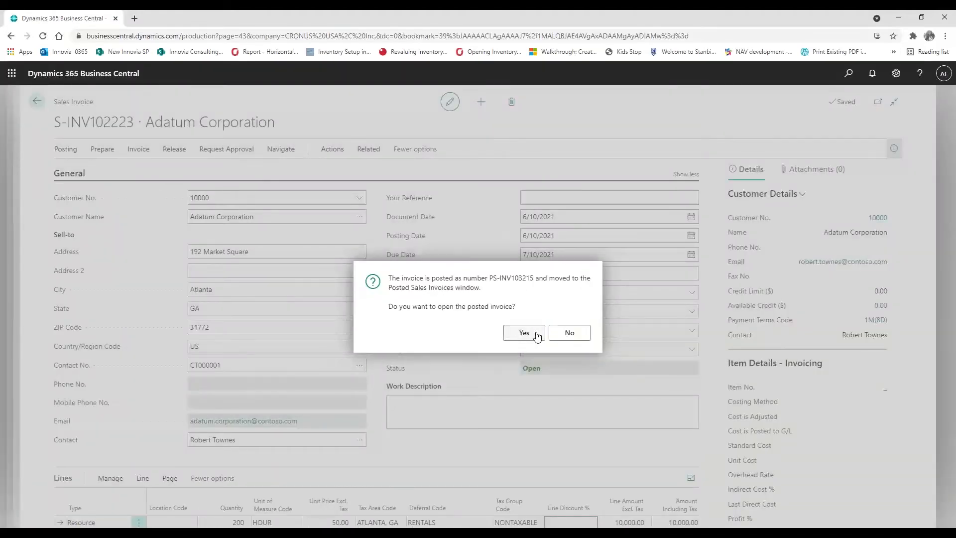
pyautogui.click(536, 335)
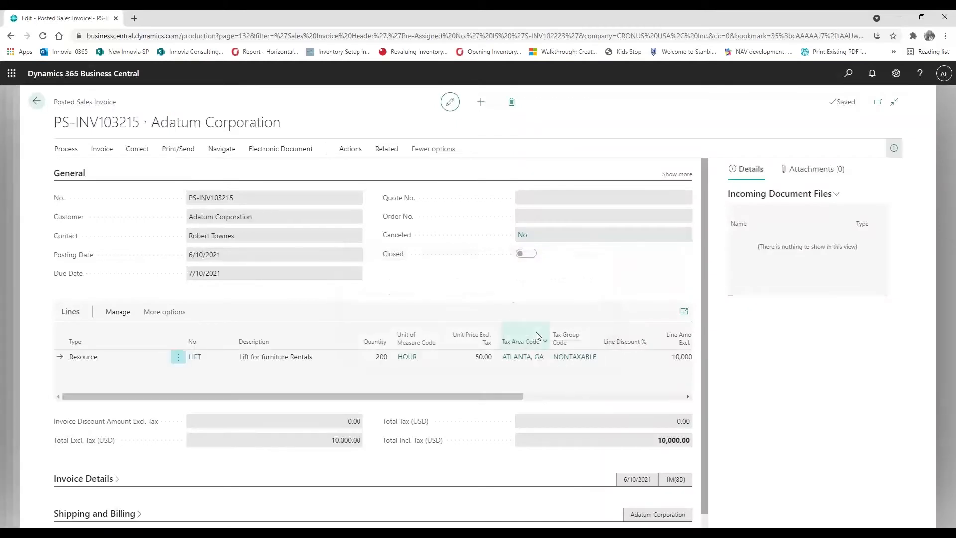
pyautogui.click(212, 148)
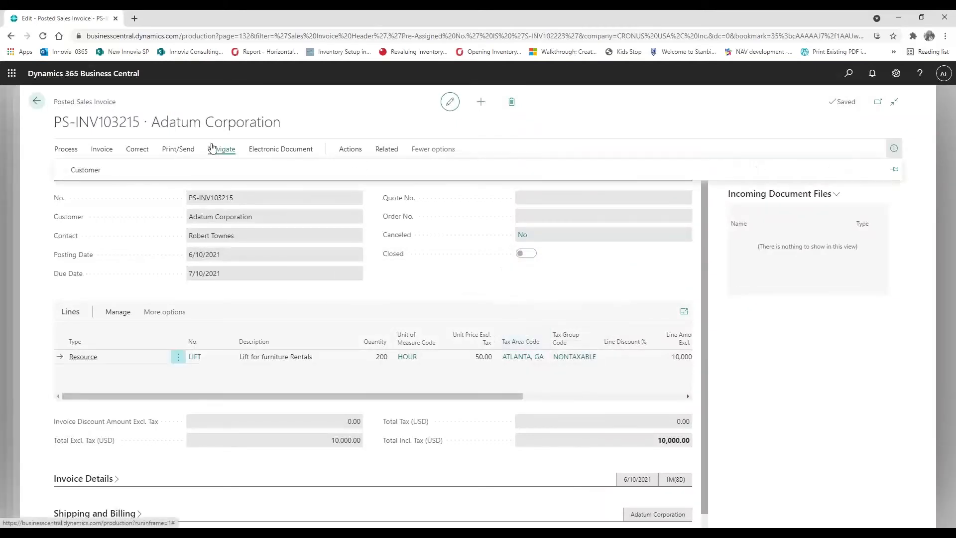
pyautogui.click(101, 149)
pyautogui.click(309, 174)
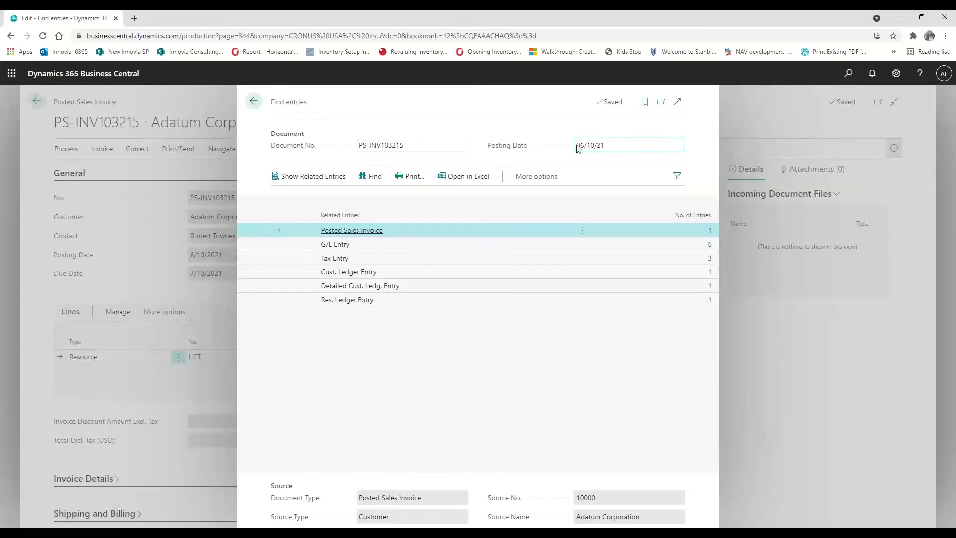
pyautogui.click(710, 248)
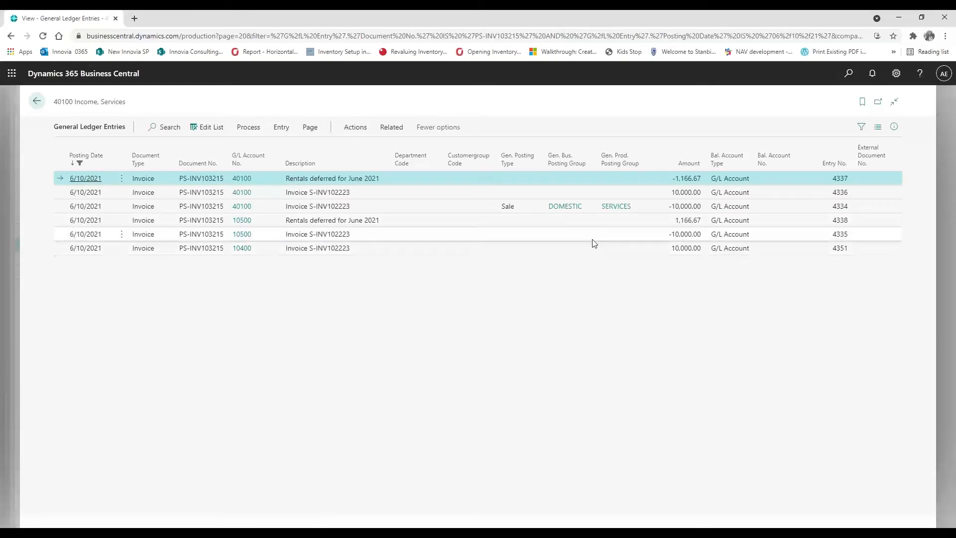
pyautogui.click(593, 239)
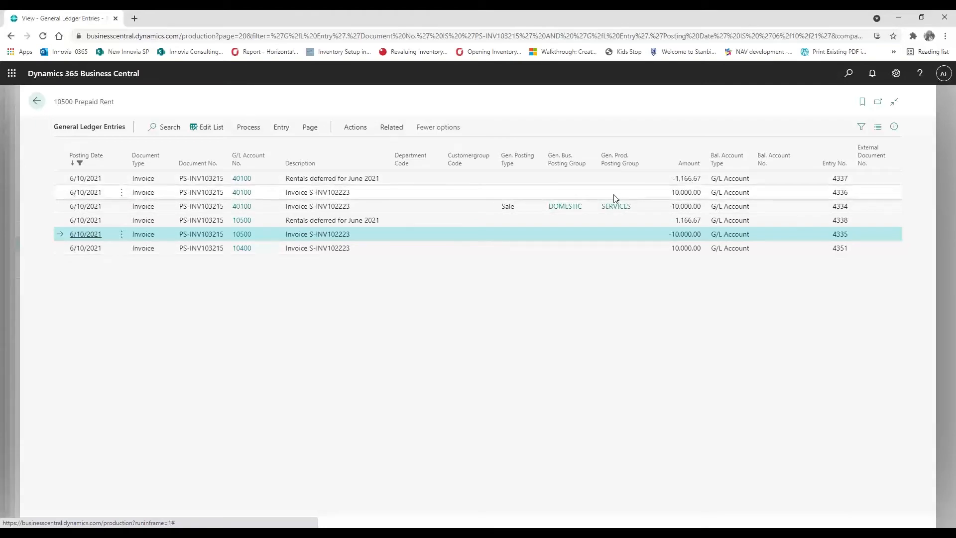
pyautogui.press('Escape')
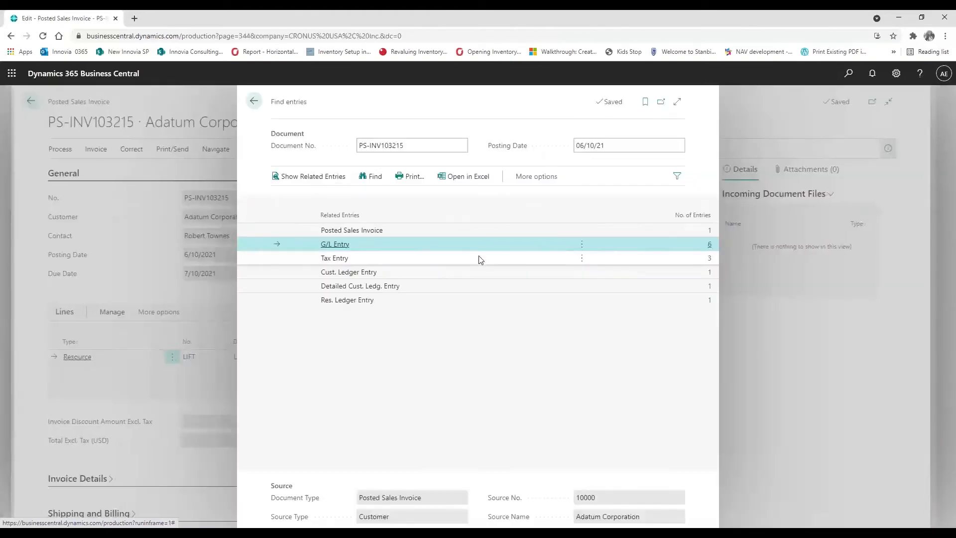
pyautogui.press('BackSpace')
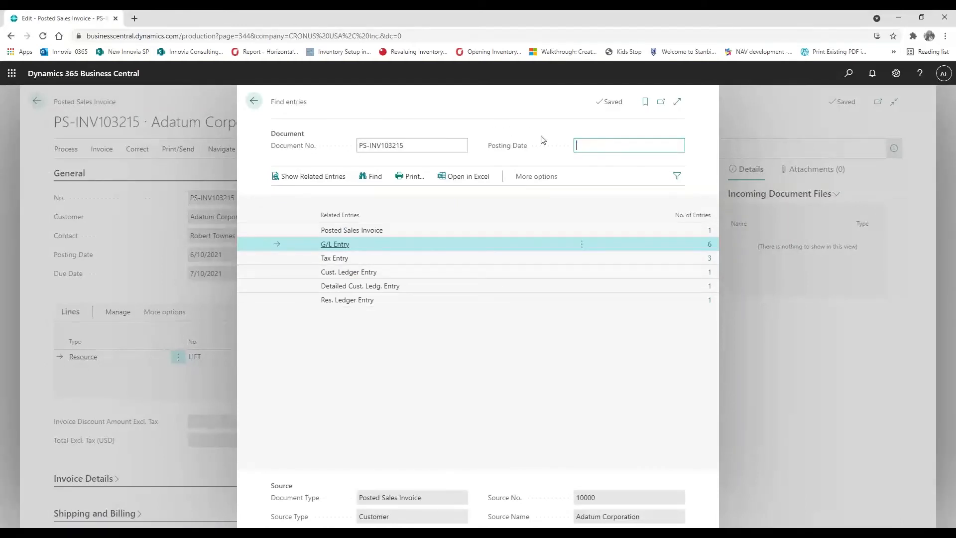
pyautogui.click(371, 177)
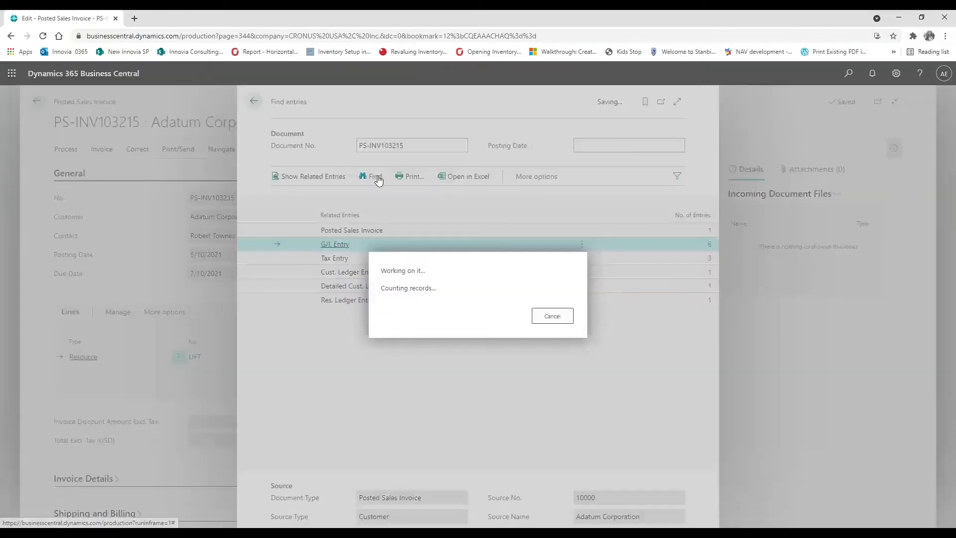
pyautogui.click(709, 244)
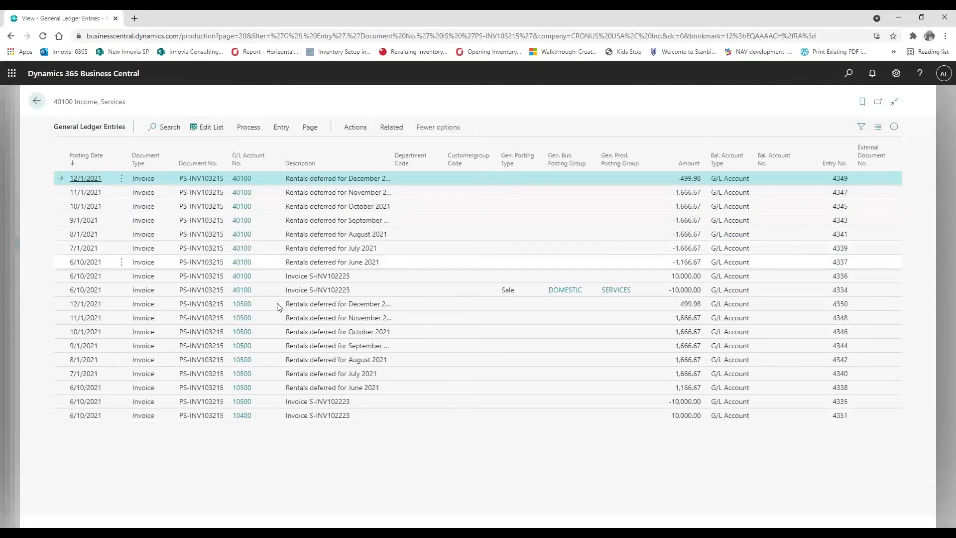
pyautogui.click(35, 103)
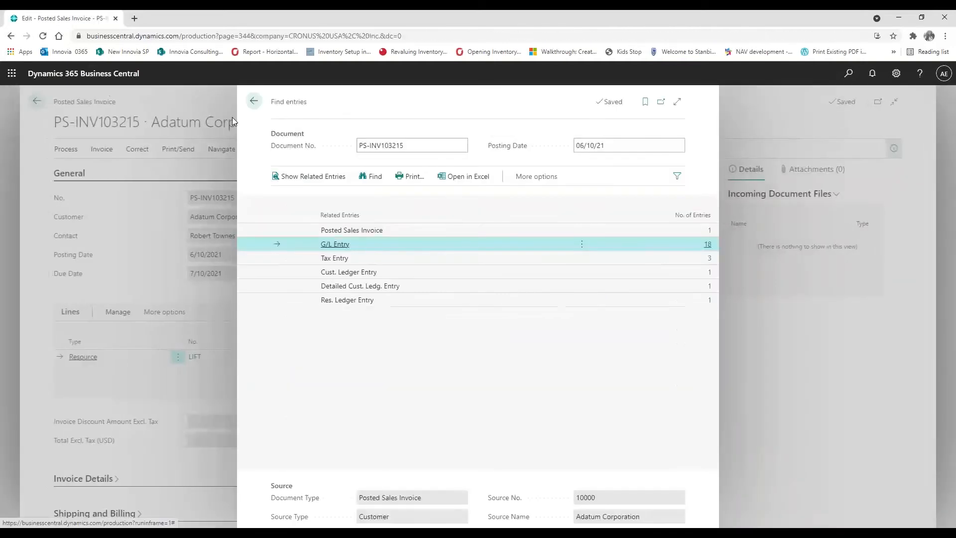
pyautogui.click(253, 103)
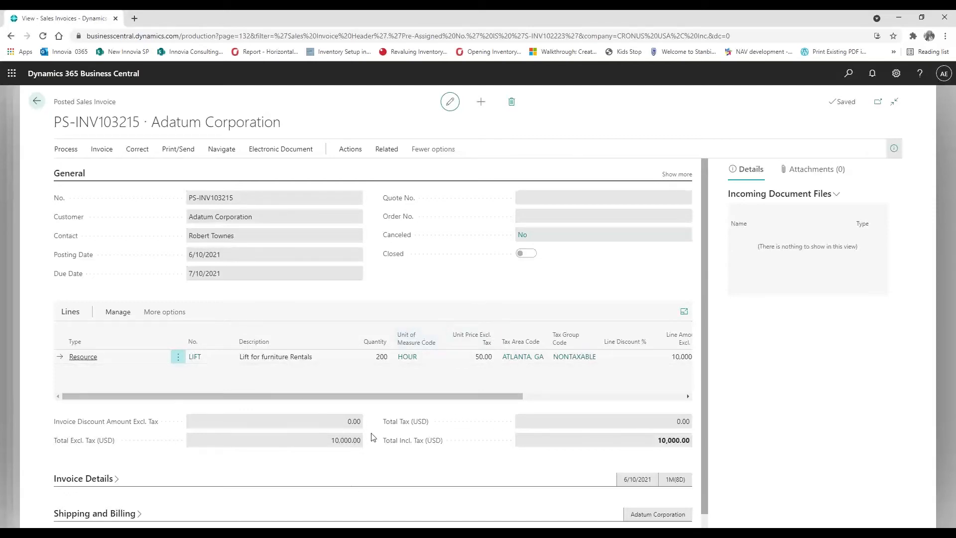
pyautogui.hotkey('alt', 'Tab')
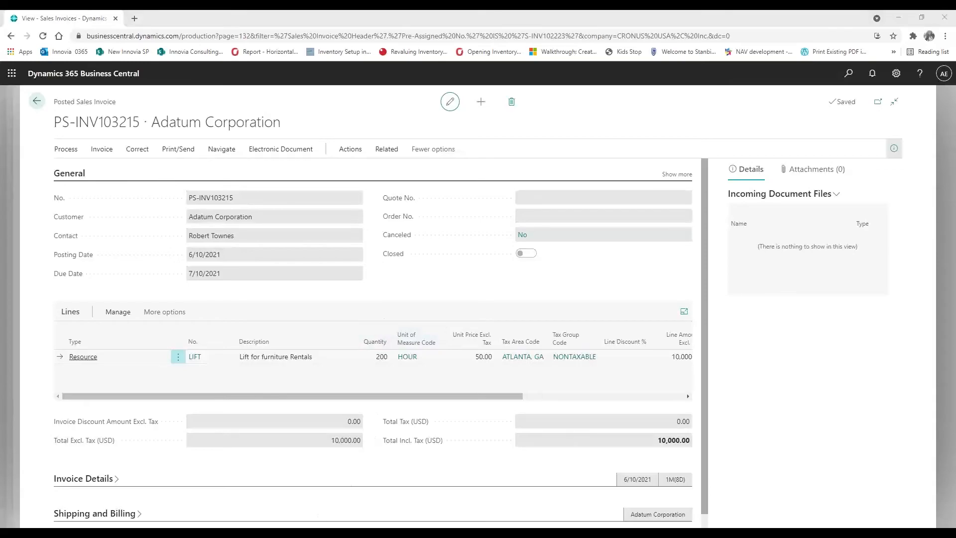
pyautogui.click(64, 277)
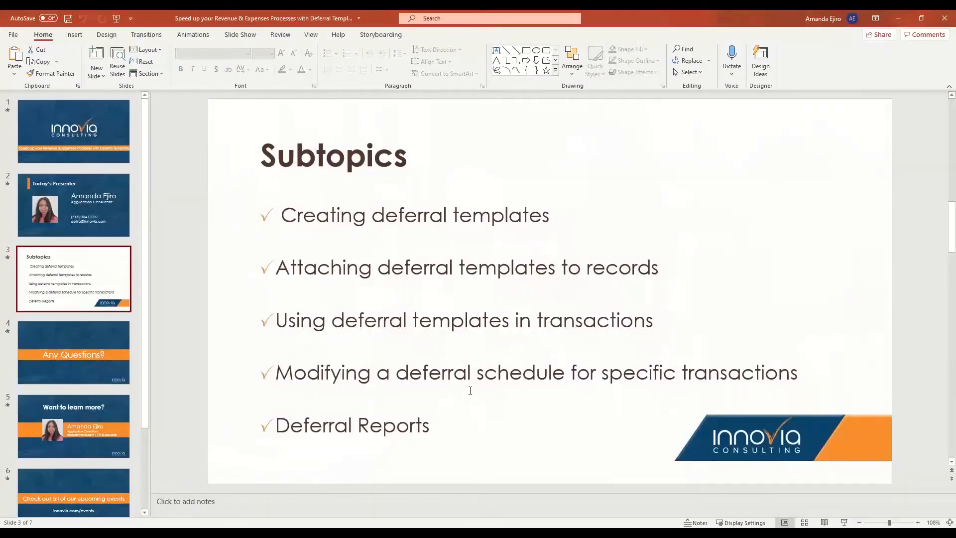
pyautogui.hotkey('alt', 'Tab')
pyautogui.click(37, 102)
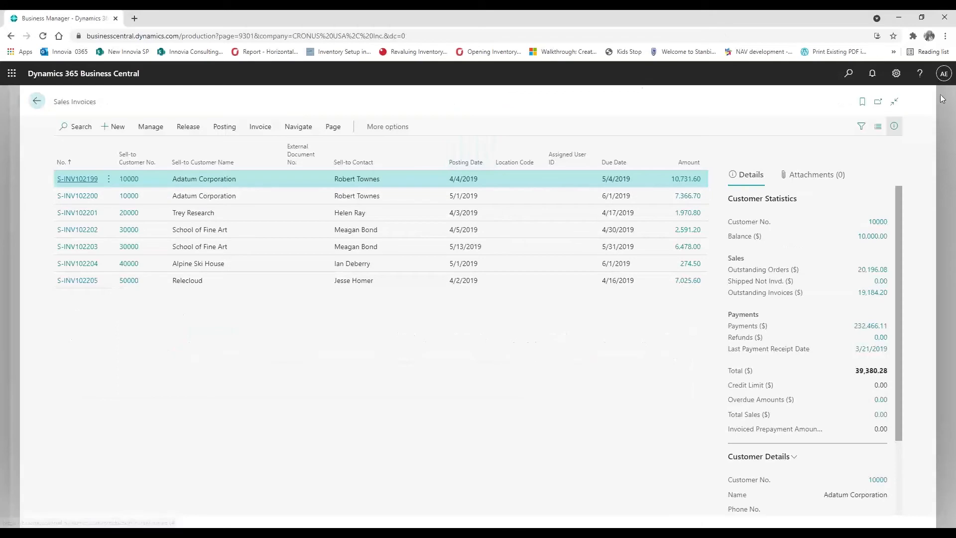
# Search 'deferral' and open the Deferral Templates list
pyautogui.click(849, 74)
pyautogui.write('def')
pyautogui.write('re')
pyautogui.press('BackSpace')
pyautogui.press('BackSpace')
pyautogui.write('e')
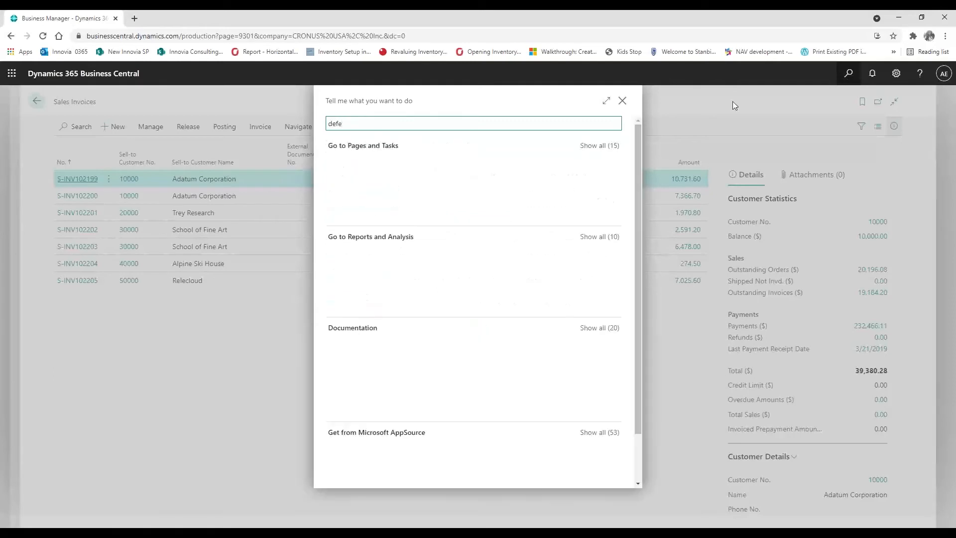
pyautogui.click(387, 169)
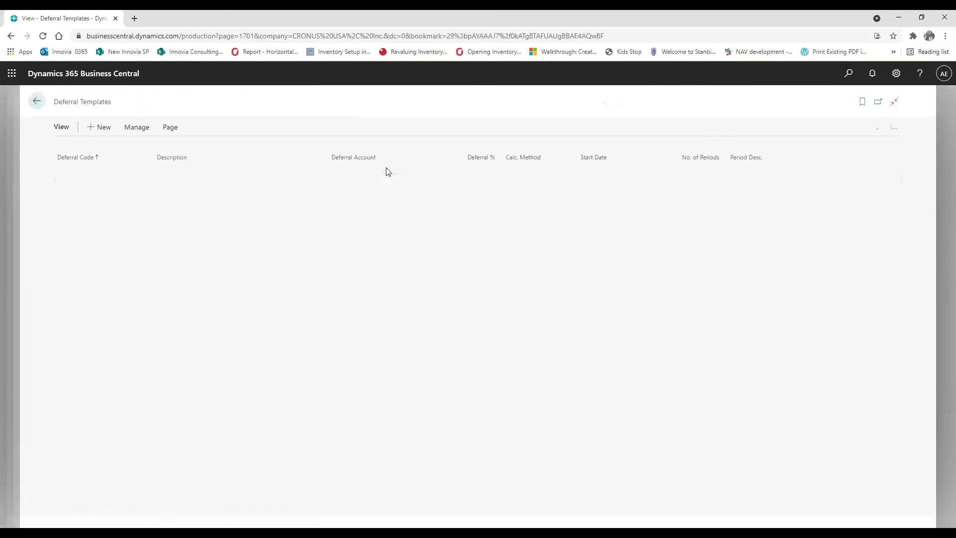
# Review the INSURANCE and RENTALS templates, then return to Sales Invoices
pyautogui.click(69, 173)
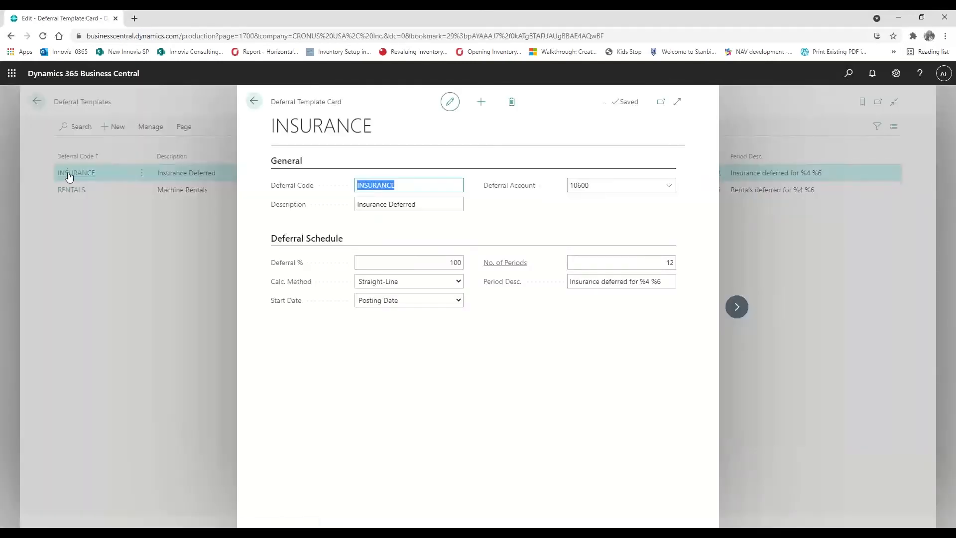
pyautogui.click(737, 307)
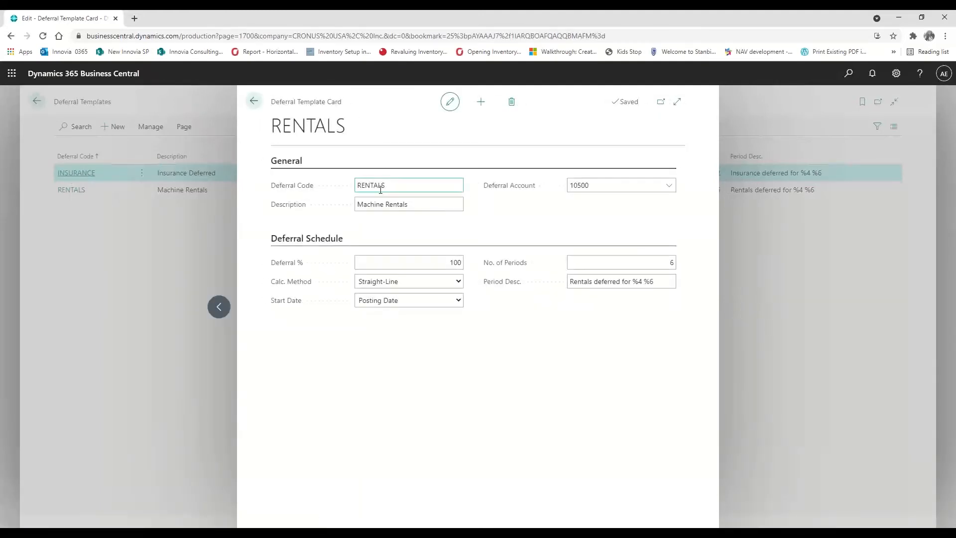
pyautogui.click(254, 101)
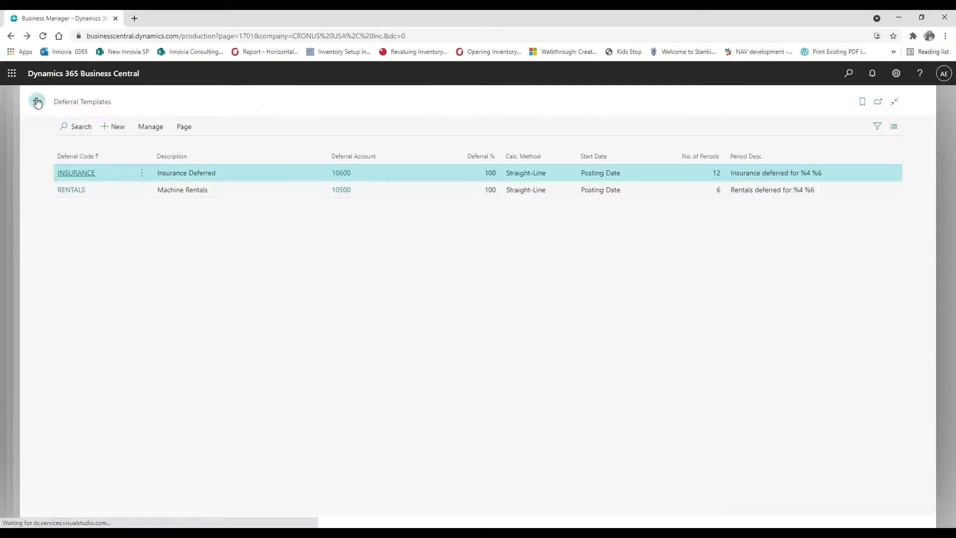
pyautogui.click(38, 101)
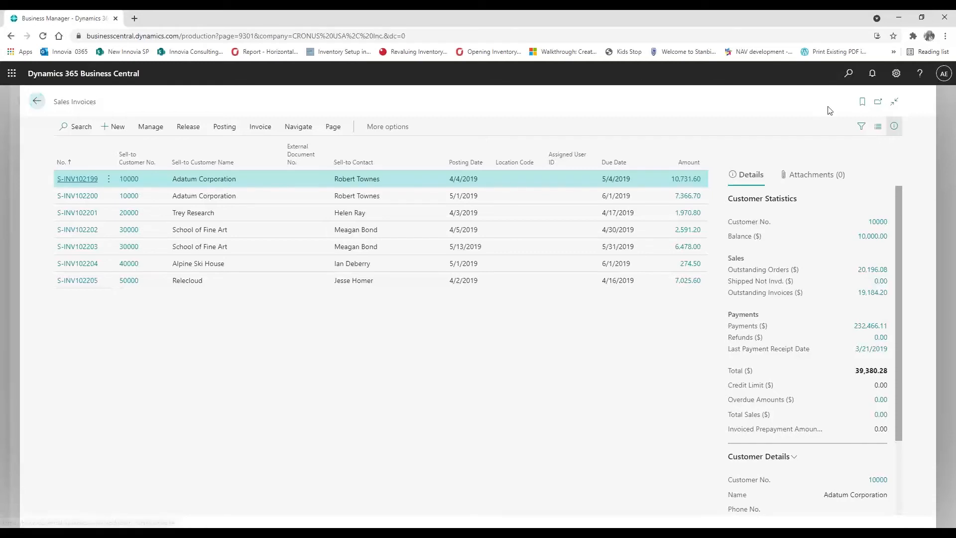
# Open Purchase Invoices via a 'purchase' search and start a new purchase invoice
pyautogui.click(849, 74)
pyautogui.click(850, 75)
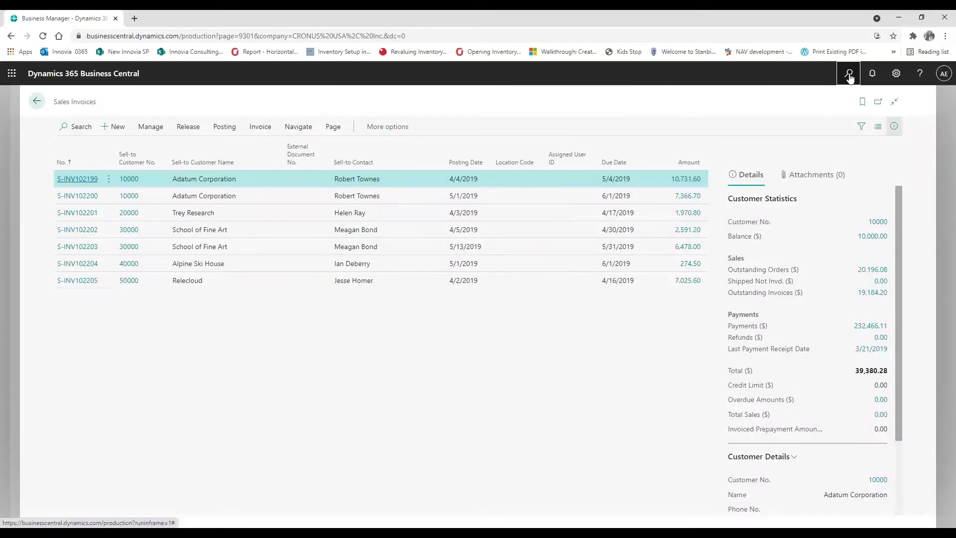
pyautogui.click(850, 74)
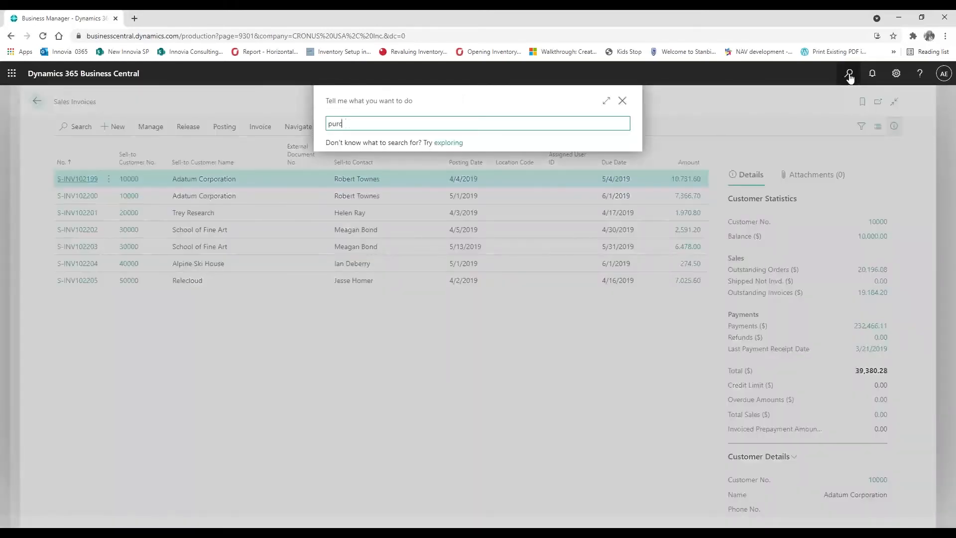
pyautogui.write('purchase in')
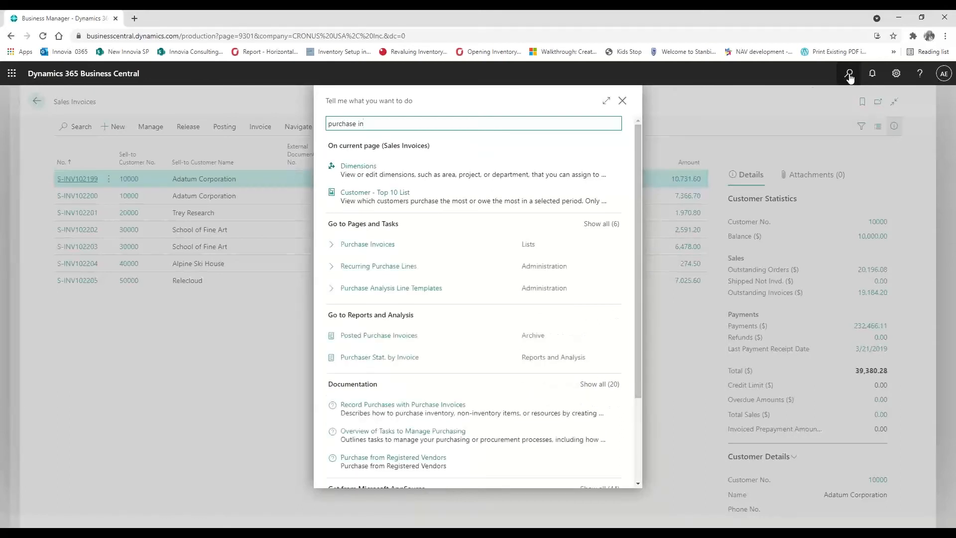
pyautogui.click(393, 245)
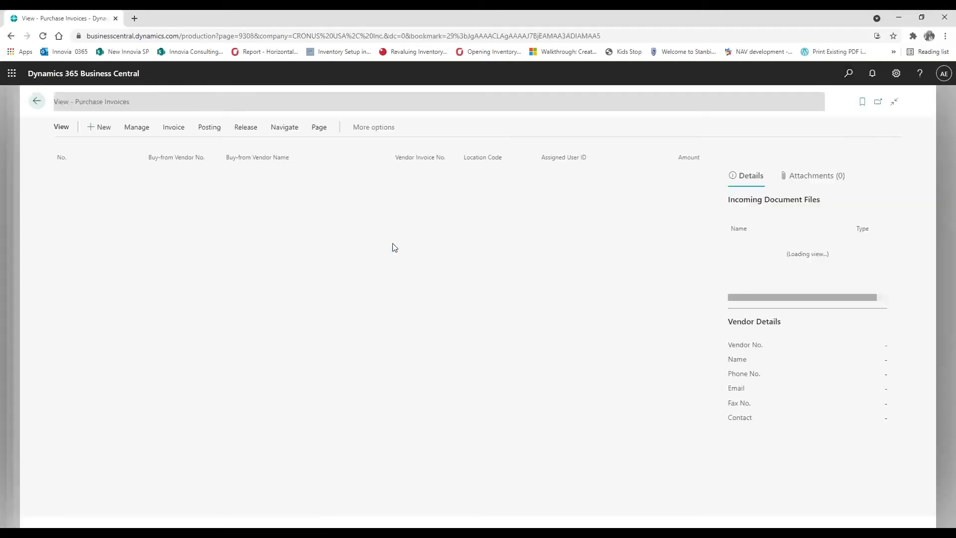
pyautogui.click(110, 127)
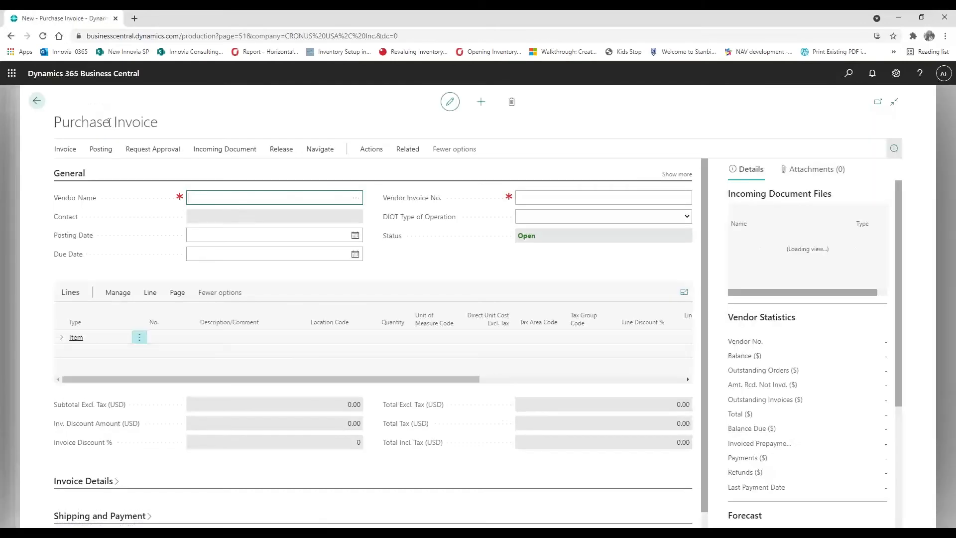
# Set vendor Progressive, vendor invoice no. 5454, and a G/L Account first line
pyautogui.click(361, 198)
pyautogui.click(297, 293)
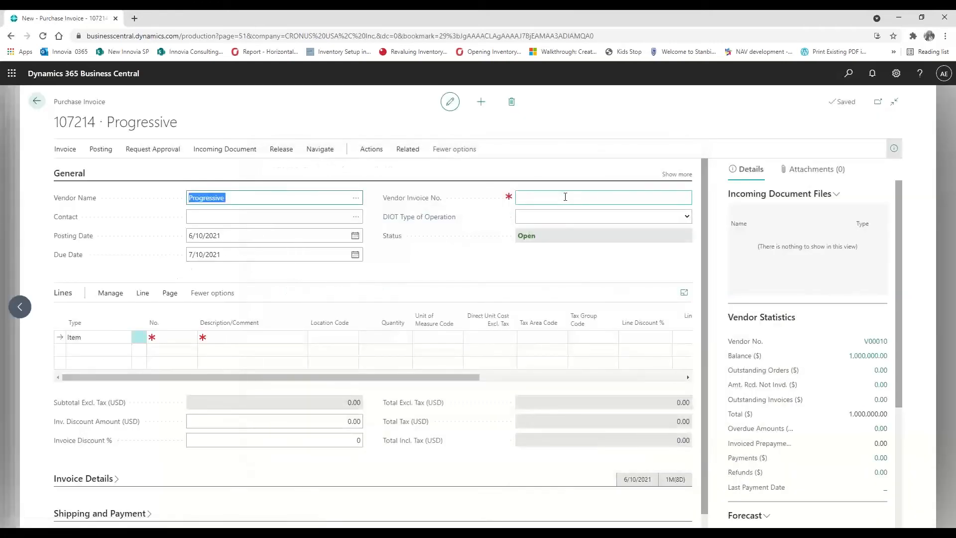
pyautogui.click(566, 196)
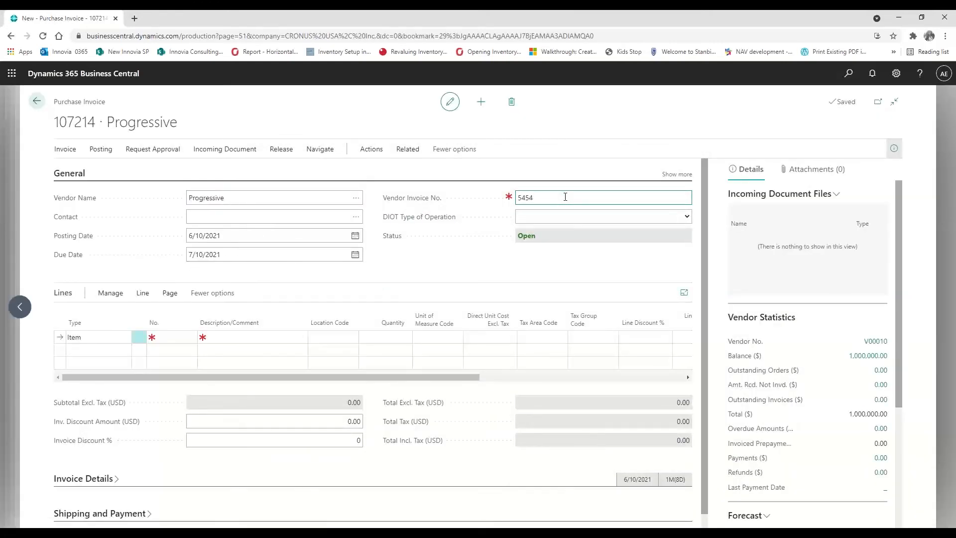
pyautogui.click(118, 338)
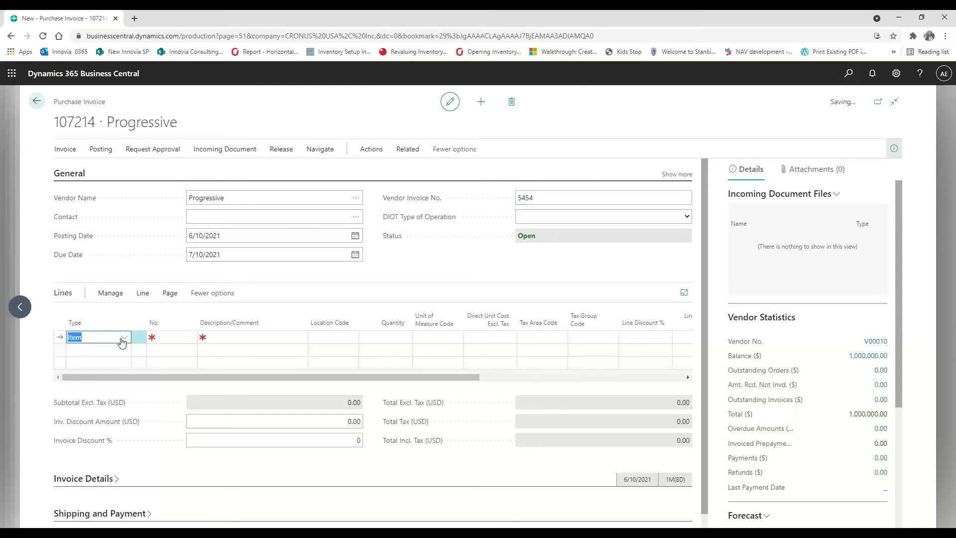
pyautogui.click(120, 338)
pyautogui.click(131, 394)
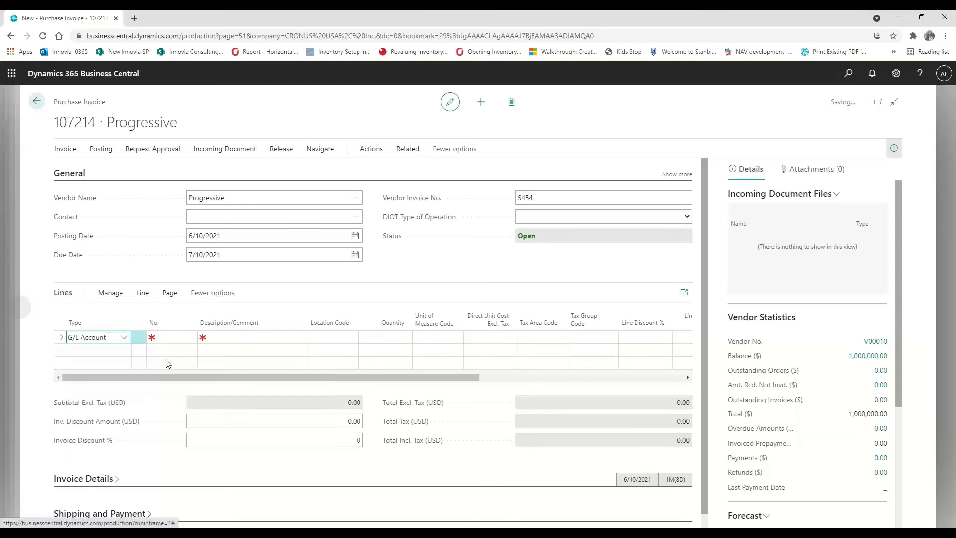
# Set the line's account to 60110 Vehicle Expenses via a 'vehicle' search
pyautogui.click(170, 336)
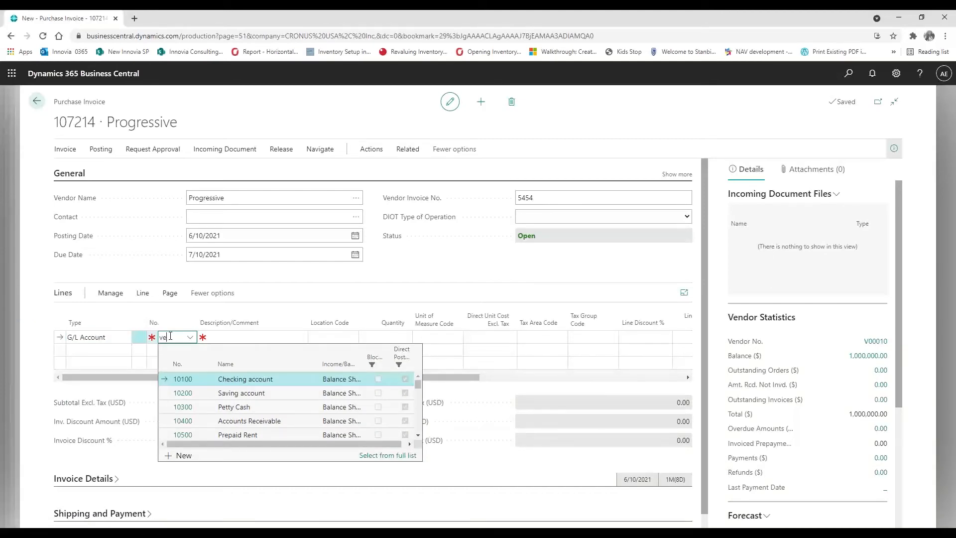
pyautogui.write('vehicle')
pyautogui.press('BackSpace')
pyautogui.write('h')
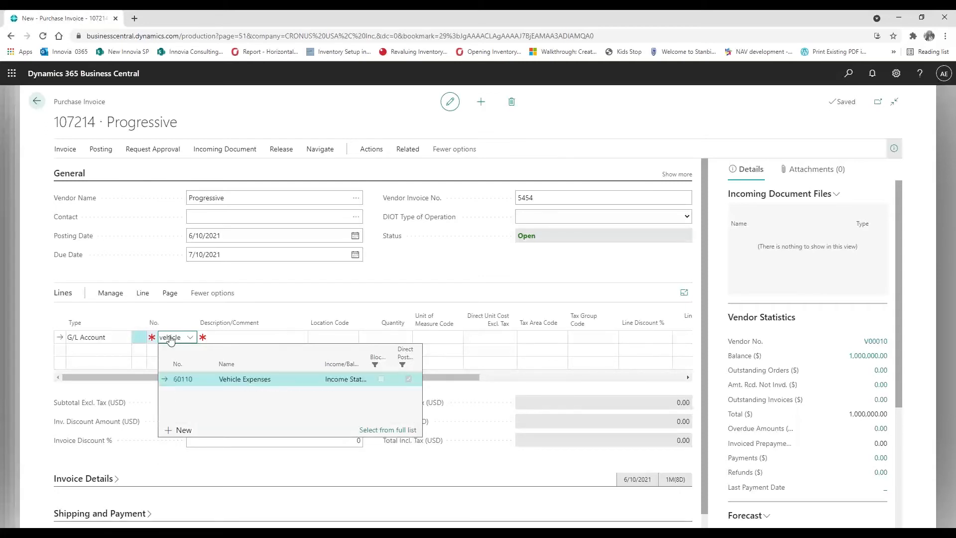
pyautogui.click(278, 382)
# Enter quantity 1 and direct unit cost 50,000 on the line
pyautogui.click(388, 336)
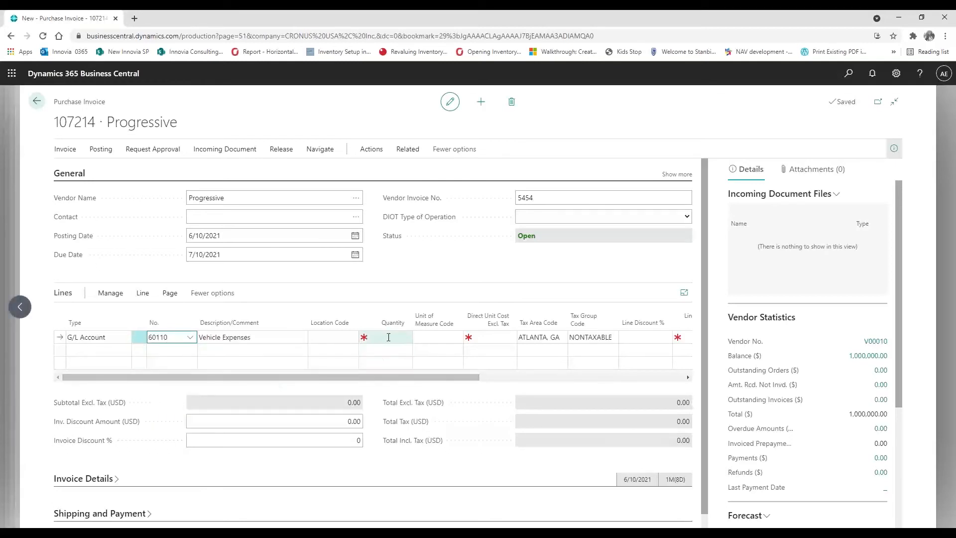
pyautogui.write('1')
pyautogui.press('Tab')
pyautogui.press('Tab')
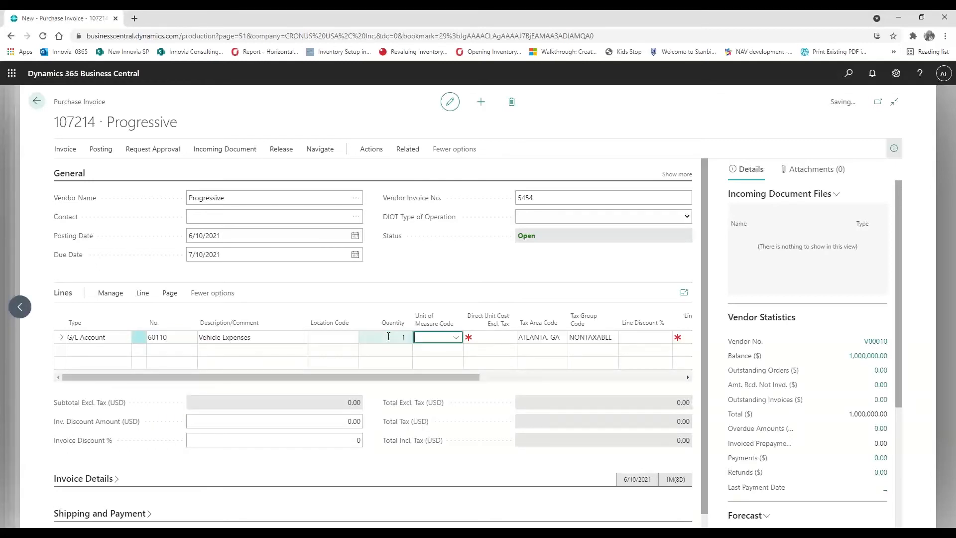
pyautogui.write('50,000')
pyautogui.press('Tab')
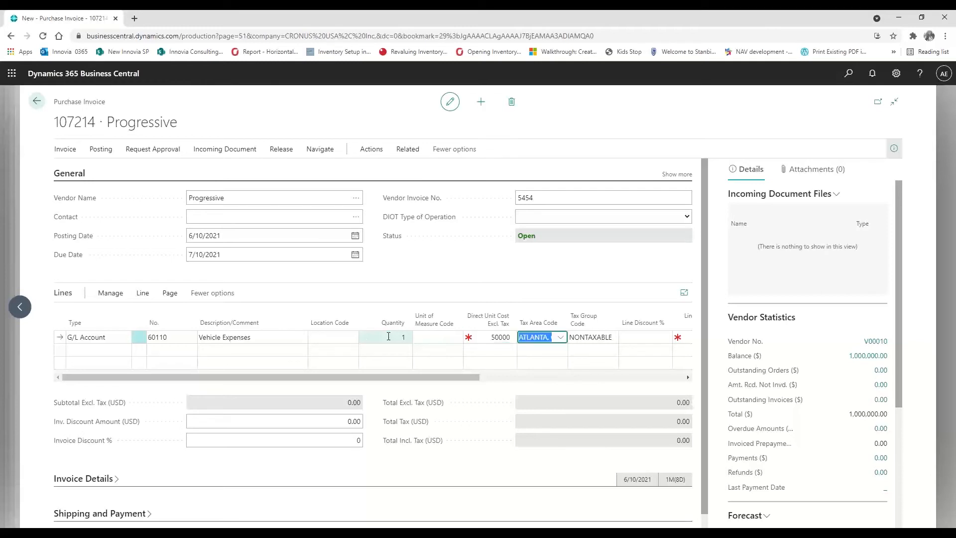
pyautogui.click(512, 378)
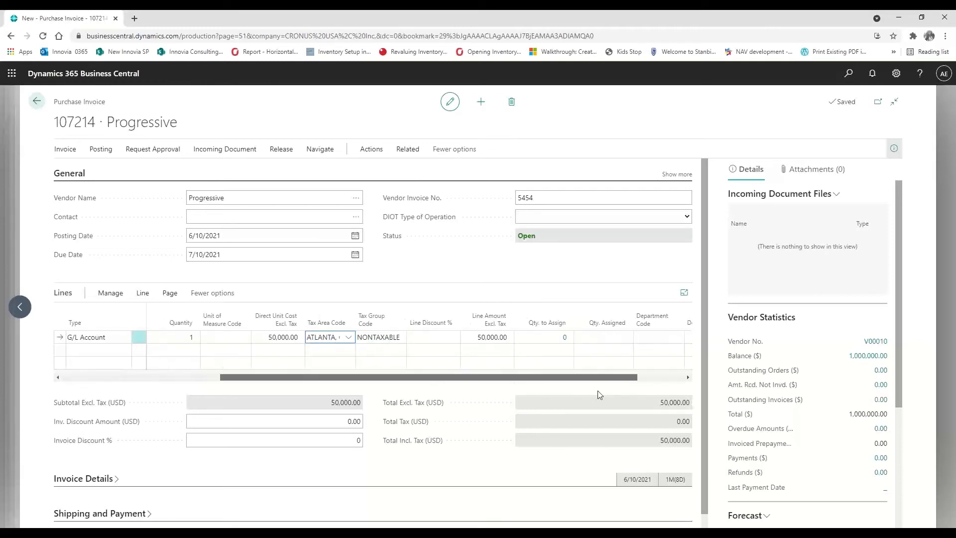
pyautogui.moveTo(593, 377); pyautogui.dragTo(626, 372)
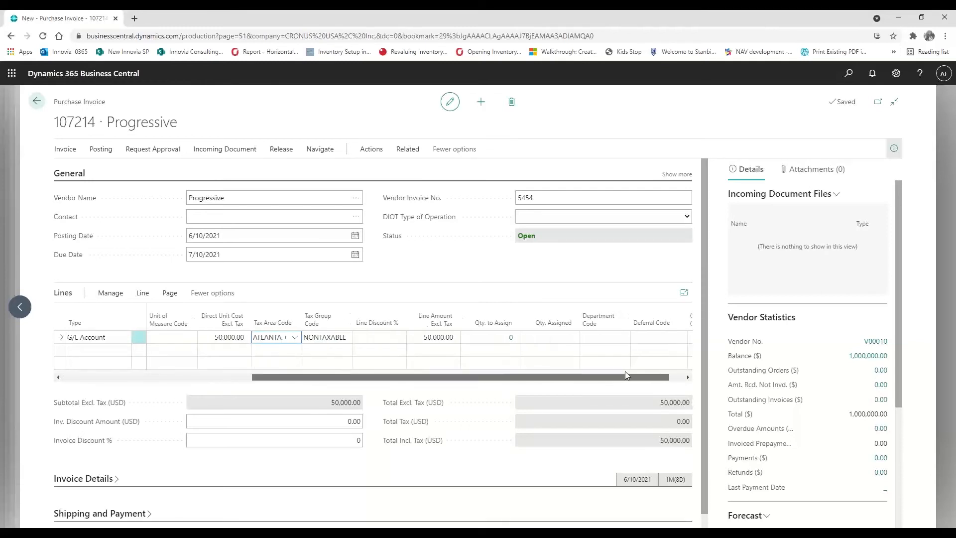
# Assign deferral code INSURANCE to the invoice line
pyautogui.click(645, 341)
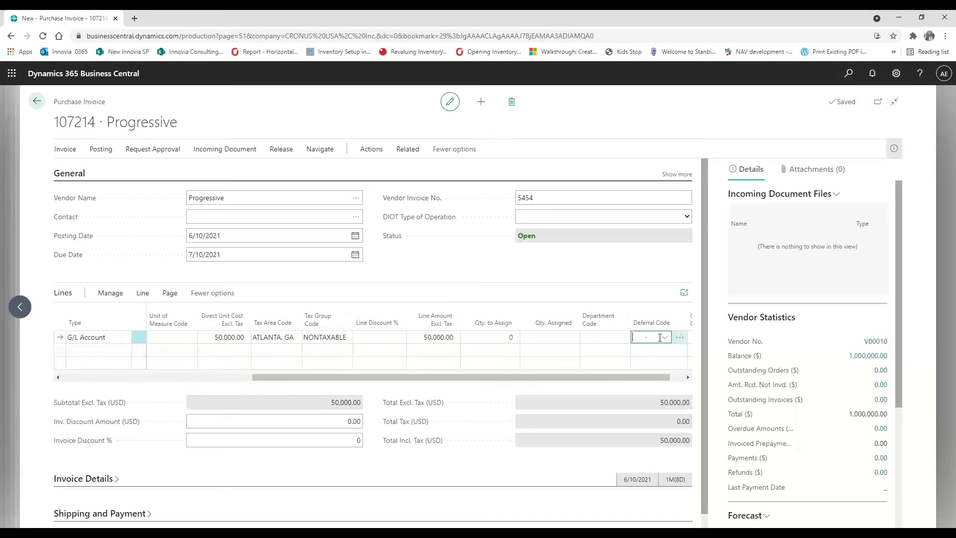
pyautogui.click(665, 338)
pyautogui.click(662, 380)
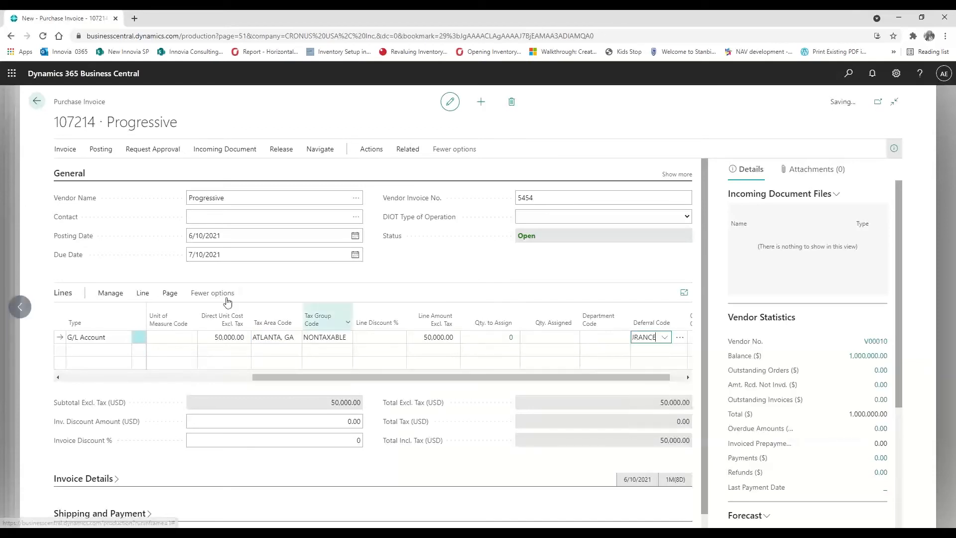
# Open the line's deferral schedule spreading 50,000.00 over 12 periods
pyautogui.click(142, 294)
pyautogui.click(253, 322)
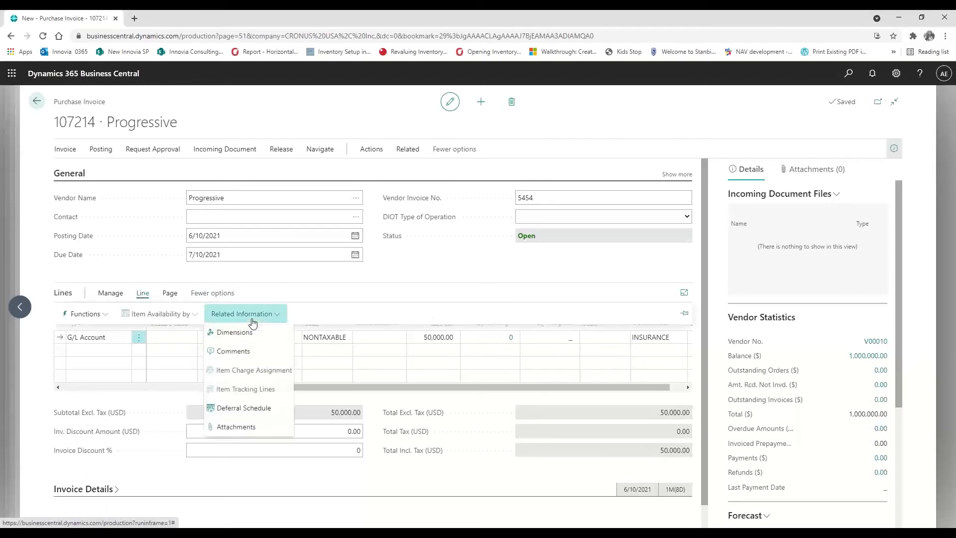
pyautogui.click(257, 414)
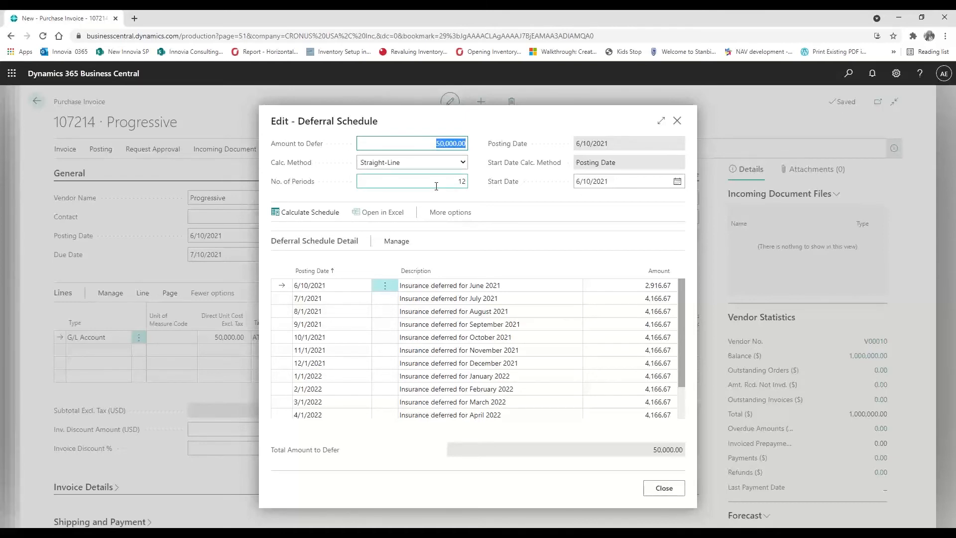
# Change the deferral to 6 straight-line periods and recalculate the schedule
pyautogui.click(465, 181)
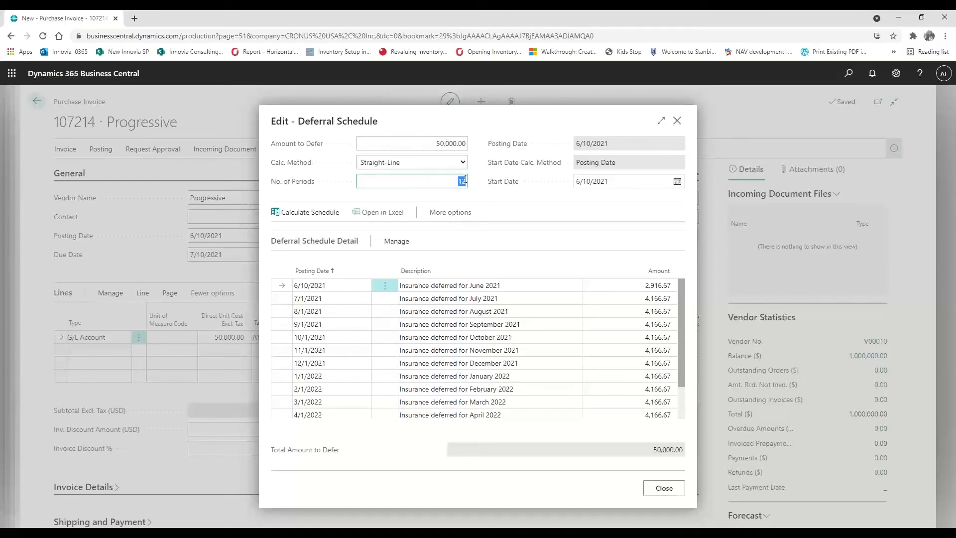
pyautogui.click(419, 163)
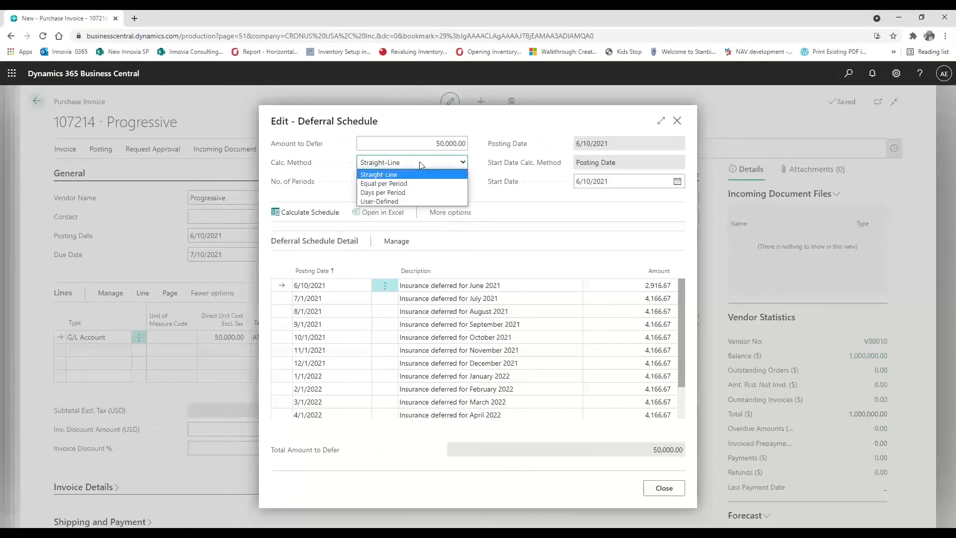
pyautogui.click(417, 141)
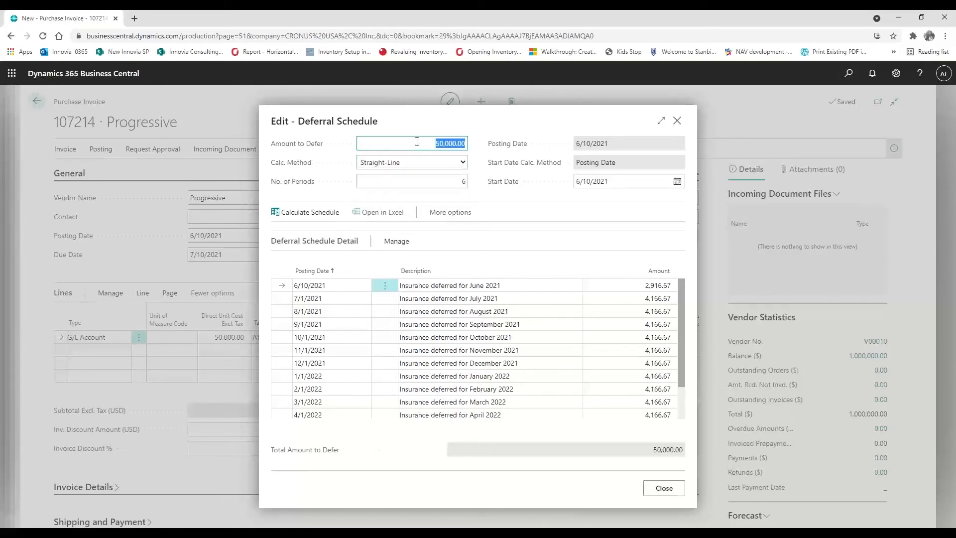
pyautogui.click(336, 209)
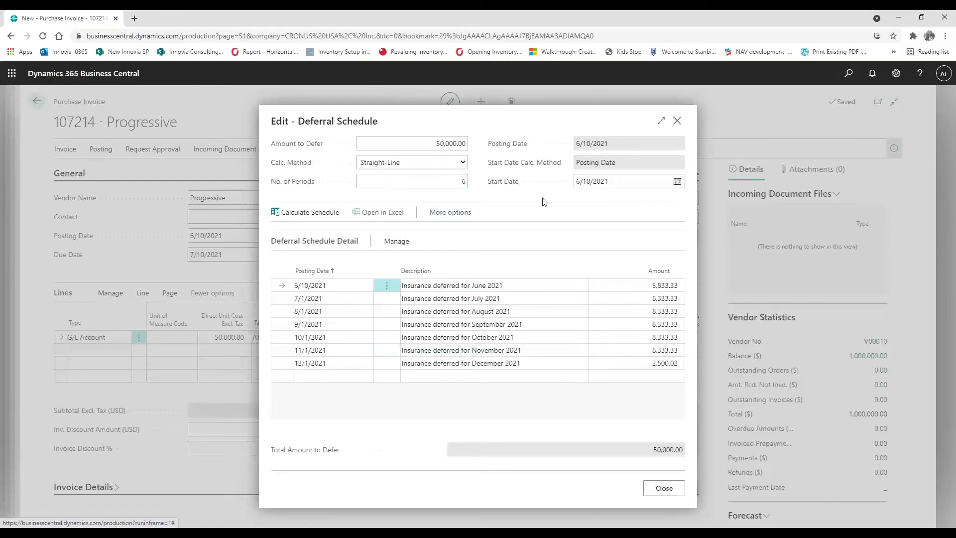
# Set the start date to 7/10/2021, recalculate, and close the schedule
pyautogui.click(613, 185)
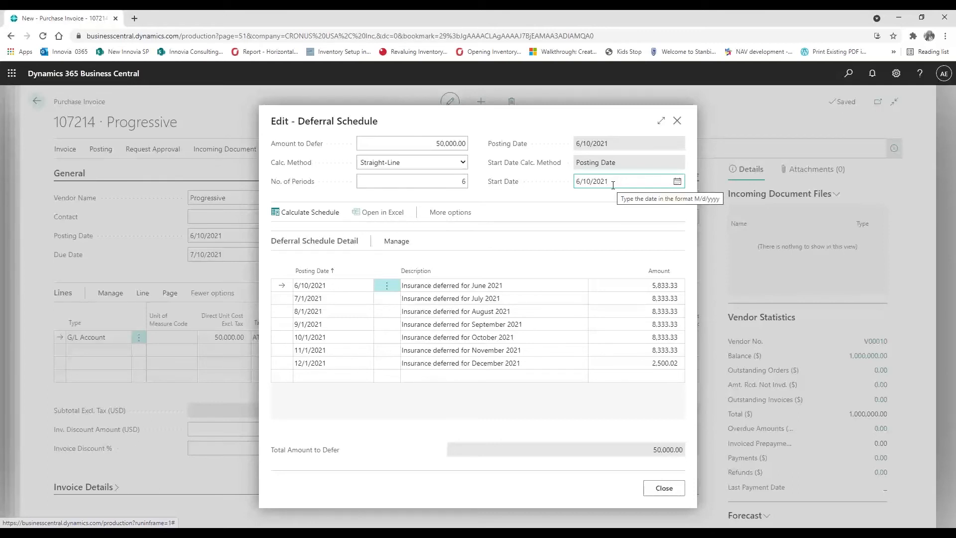
pyautogui.click(677, 181)
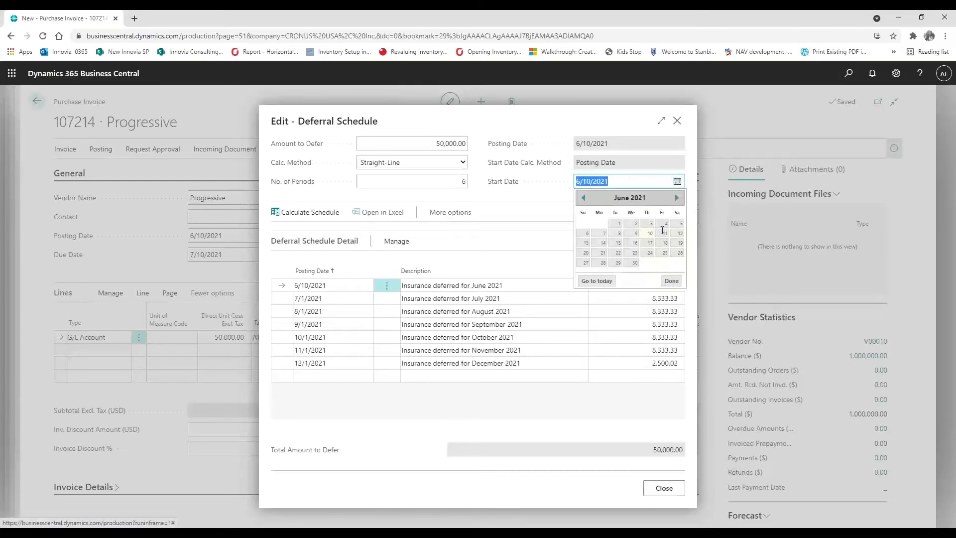
pyautogui.click(676, 200)
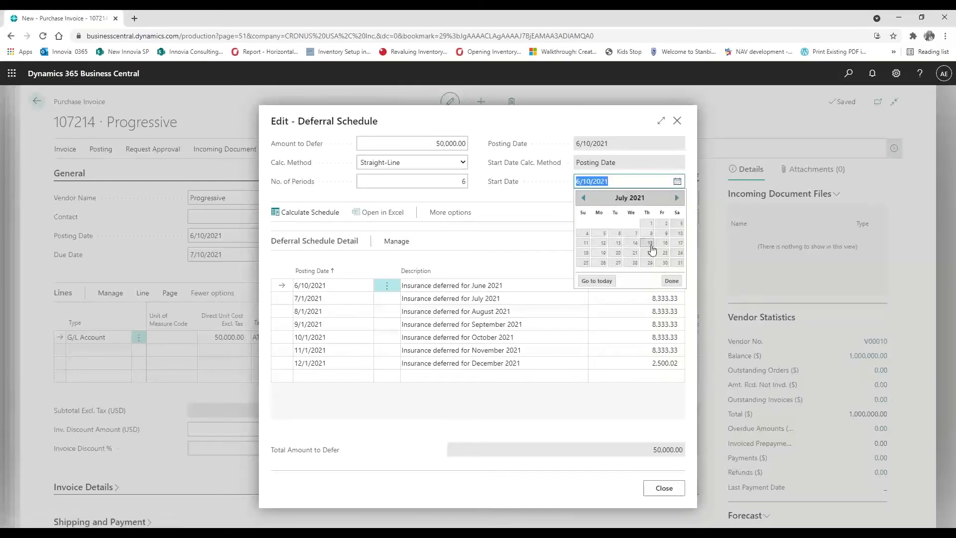
pyautogui.click(676, 237)
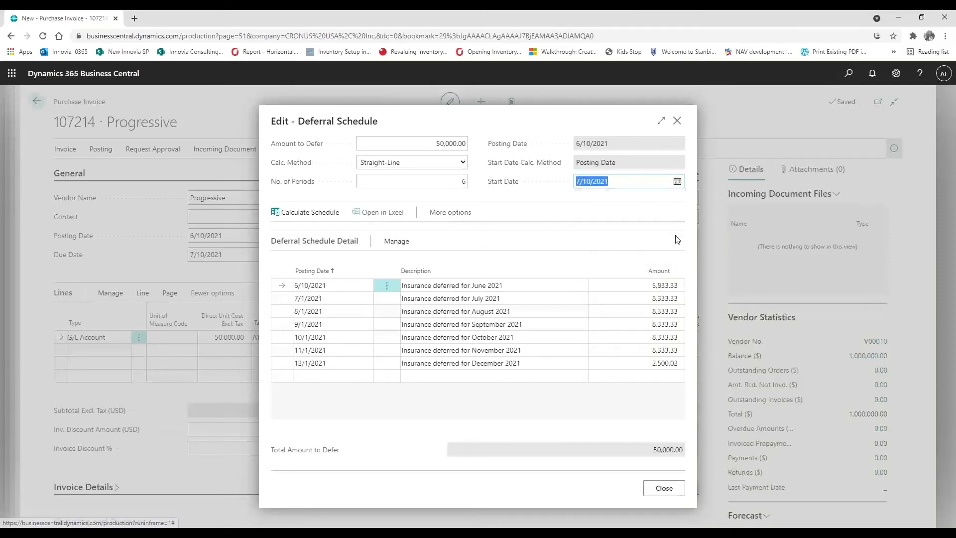
pyautogui.click(318, 212)
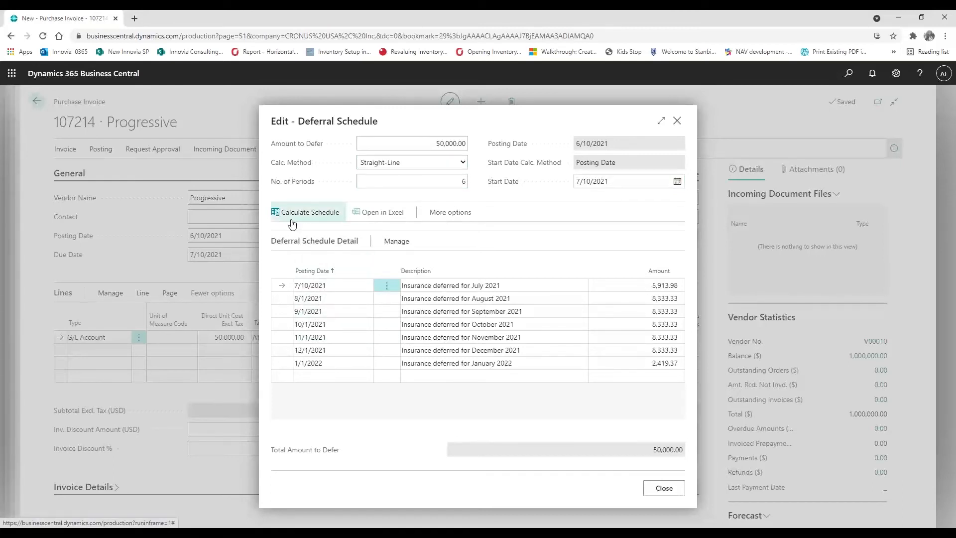
pyautogui.click(664, 488)
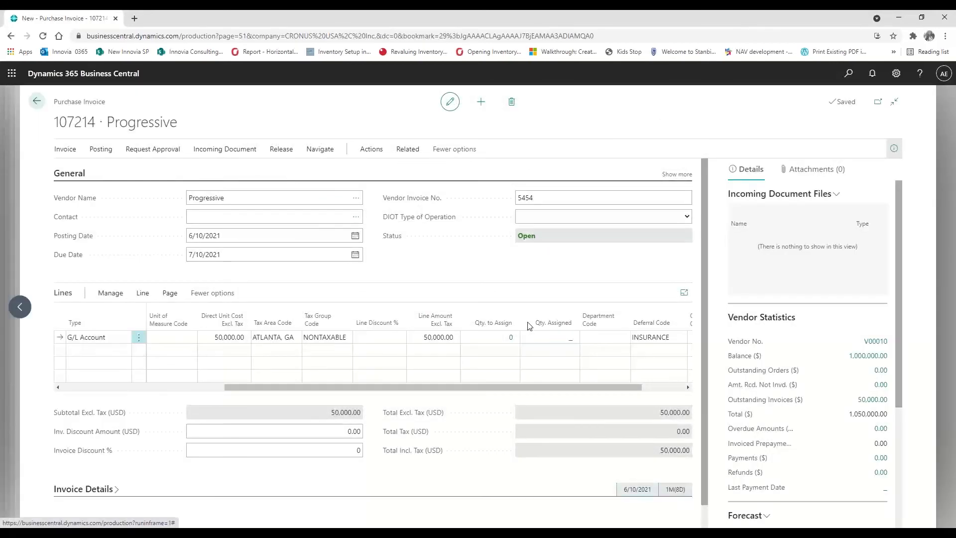
pyautogui.click(383, 155)
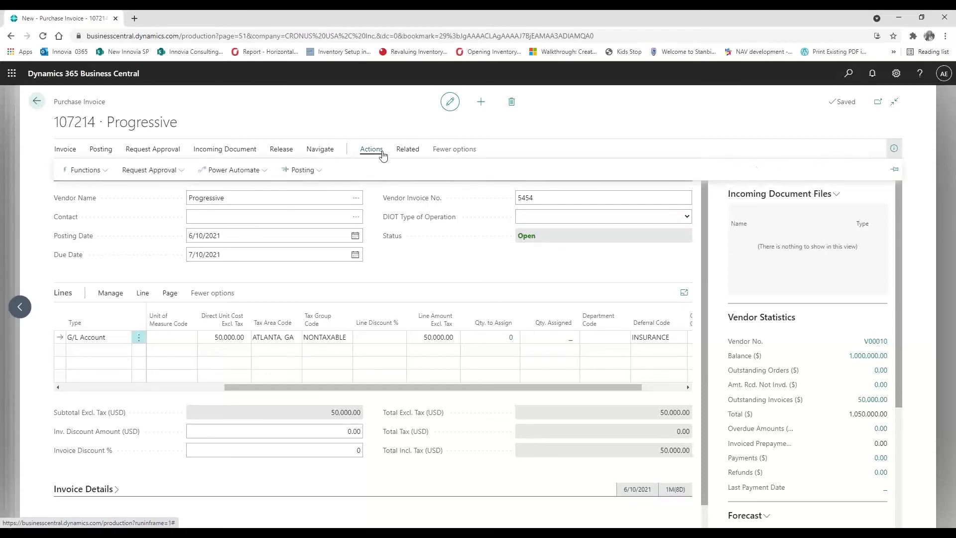
pyautogui.click(306, 170)
pyautogui.click(321, 209)
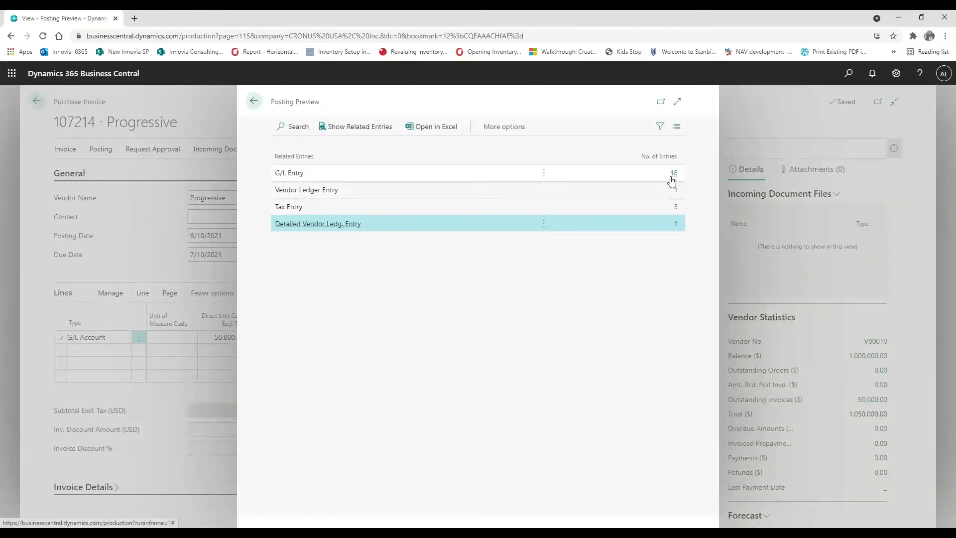
pyautogui.click(673, 175)
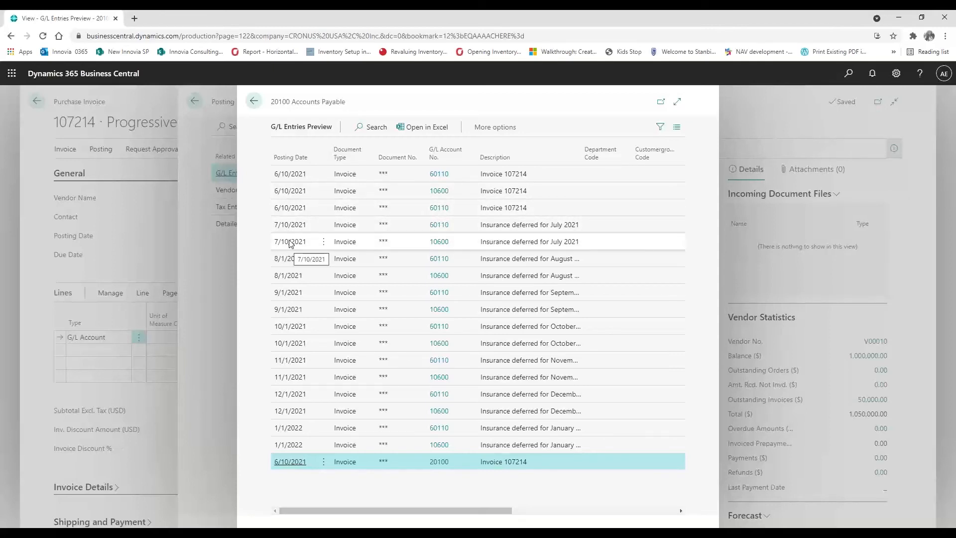
pyautogui.click(258, 109)
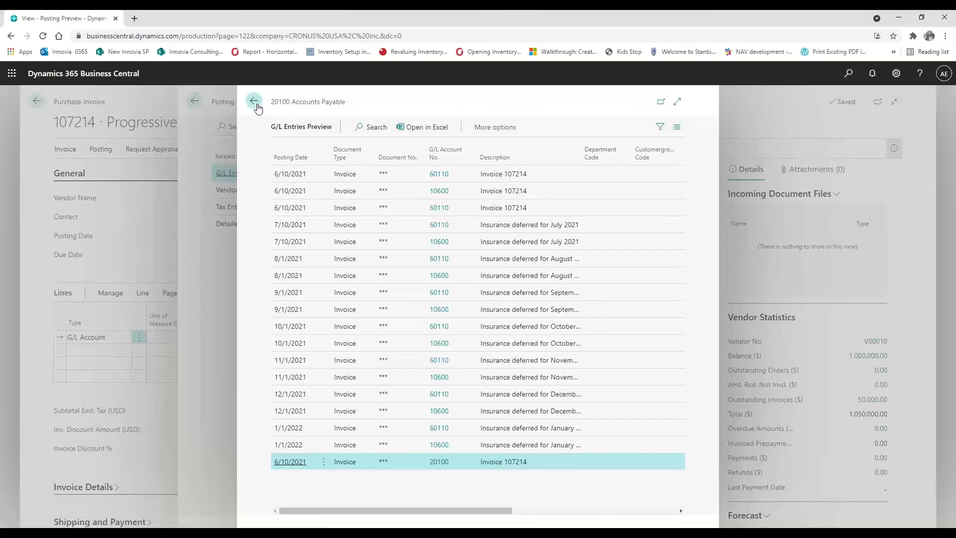
pyautogui.click(257, 108)
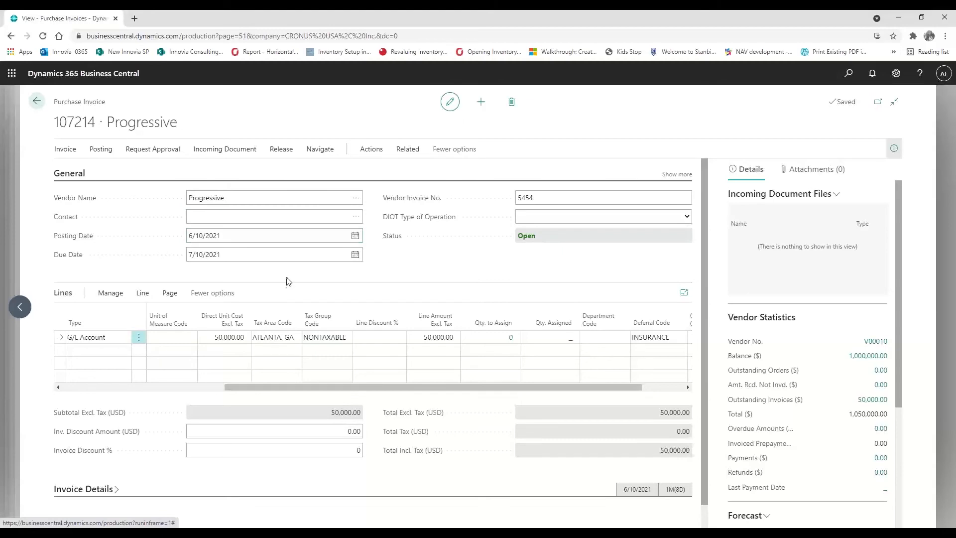
# Leave purchase invoice 107214 unposted and switch to the presentation slides
pyautogui.click(39, 102)
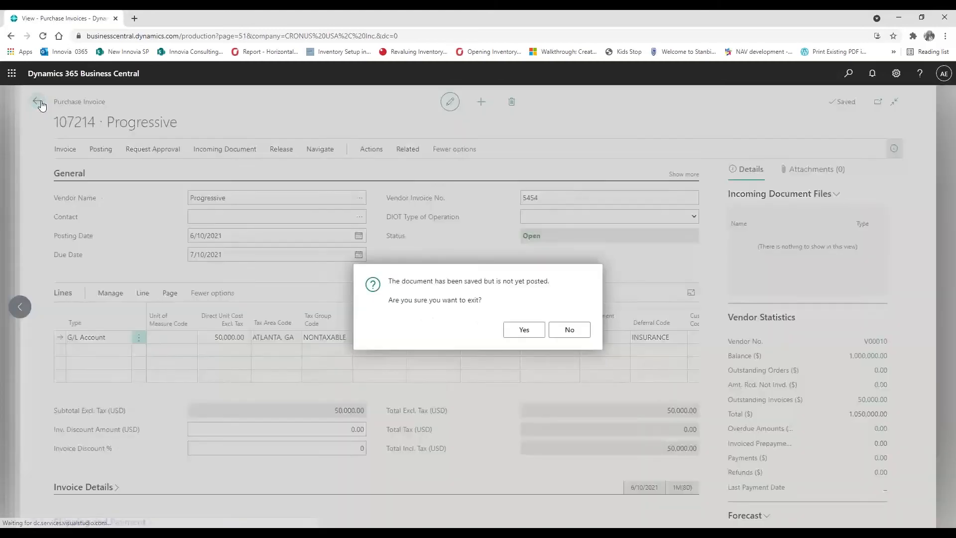
pyautogui.click(527, 331)
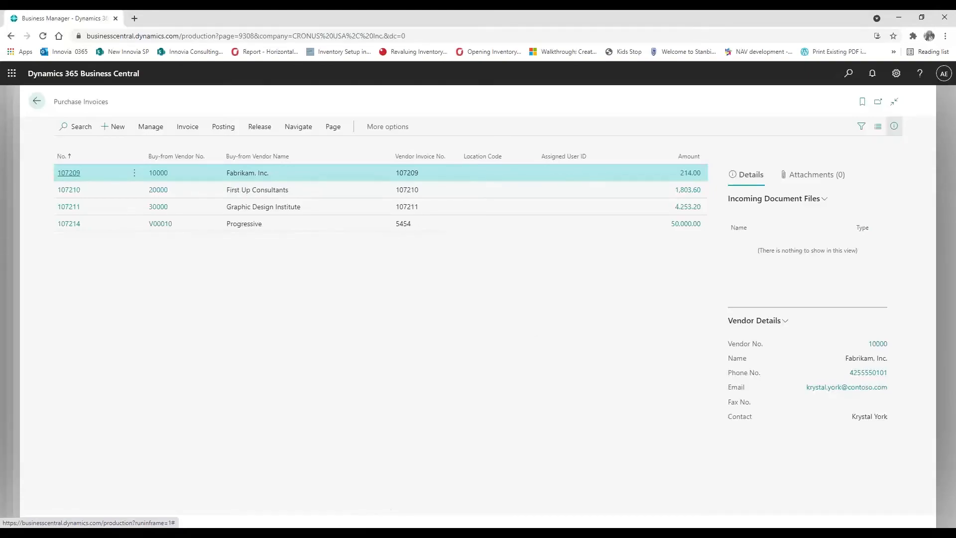
pyautogui.hotkey('alt', 'Tab')
pyautogui.hotkey('alt', 'Tab')
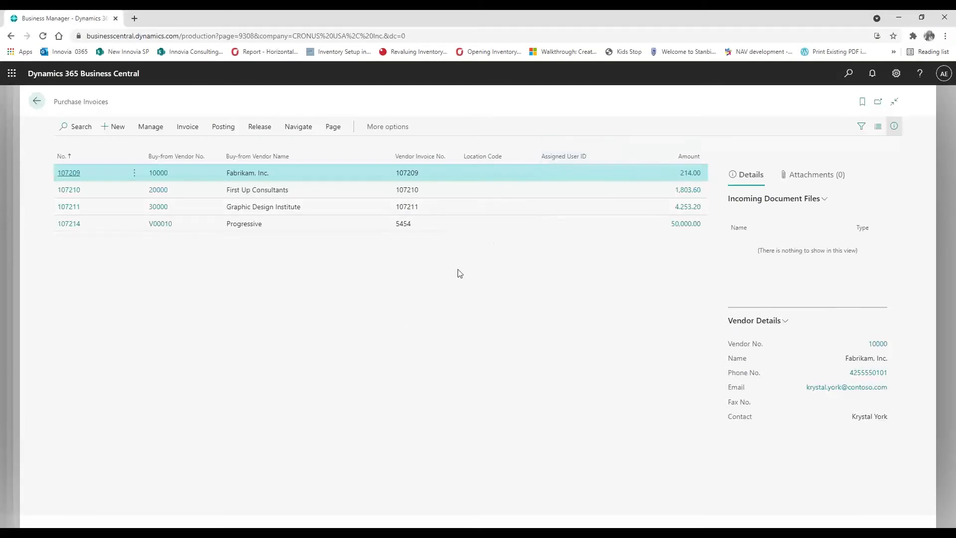
# Open Sales Deferral Summary, set balance as of 7/14/2021, and preview it
pyautogui.click(847, 73)
pyautogui.write('sales def')
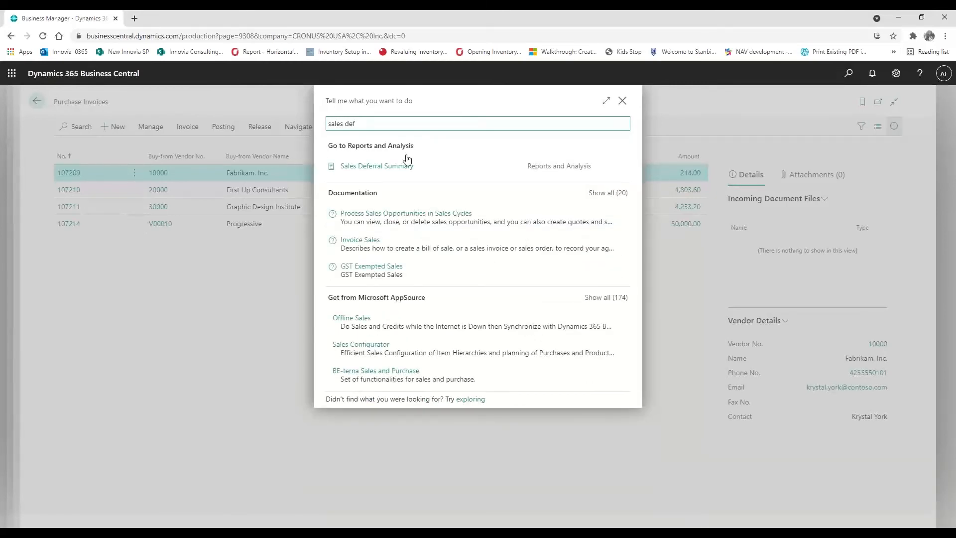
pyautogui.click(388, 167)
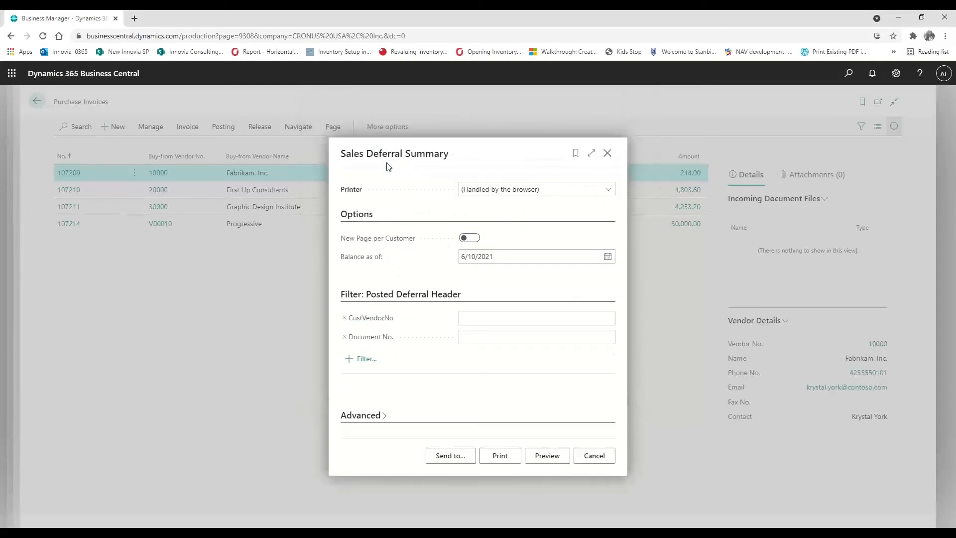
pyautogui.click(607, 259)
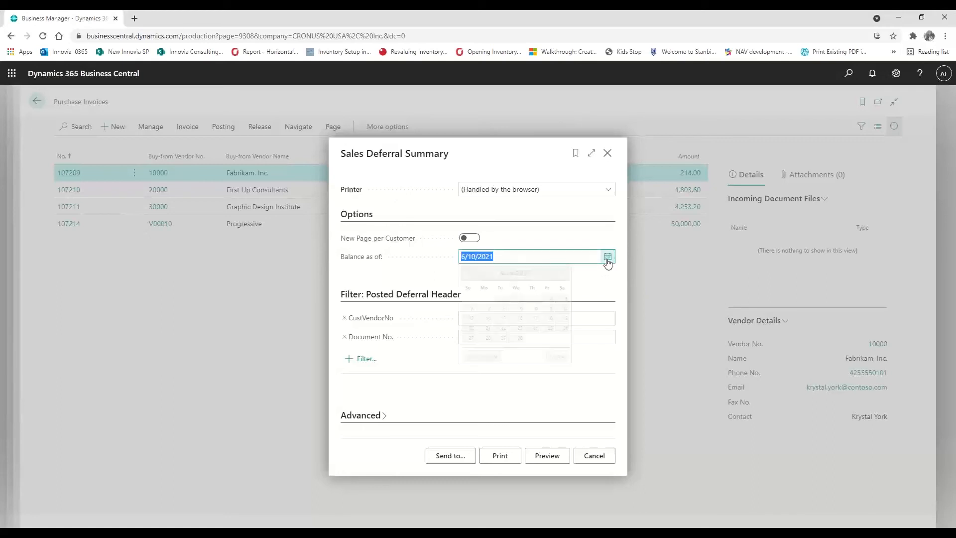
pyautogui.click(562, 273)
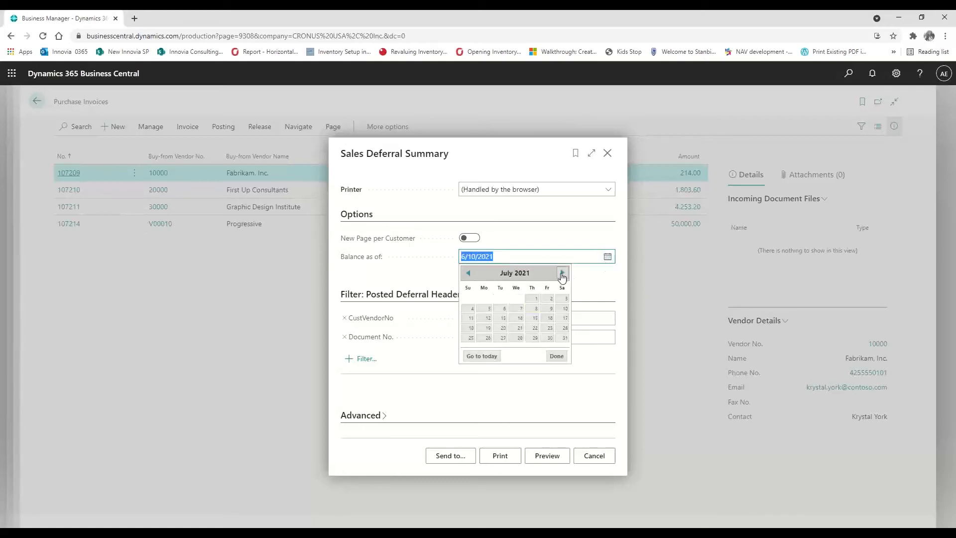
pyautogui.click(520, 319)
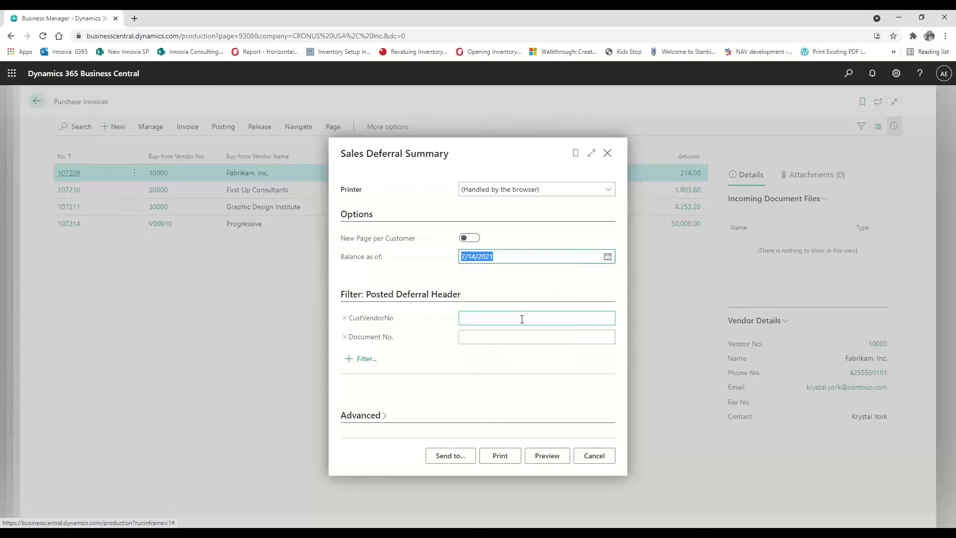
pyautogui.click(548, 457)
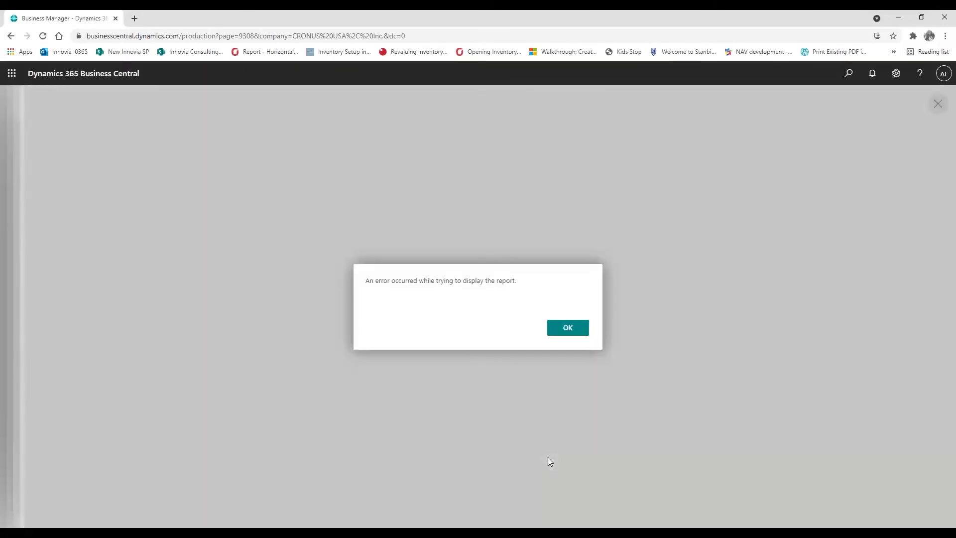
# Dismiss the report error and retry the preview, which fails again
pyautogui.click(558, 336)
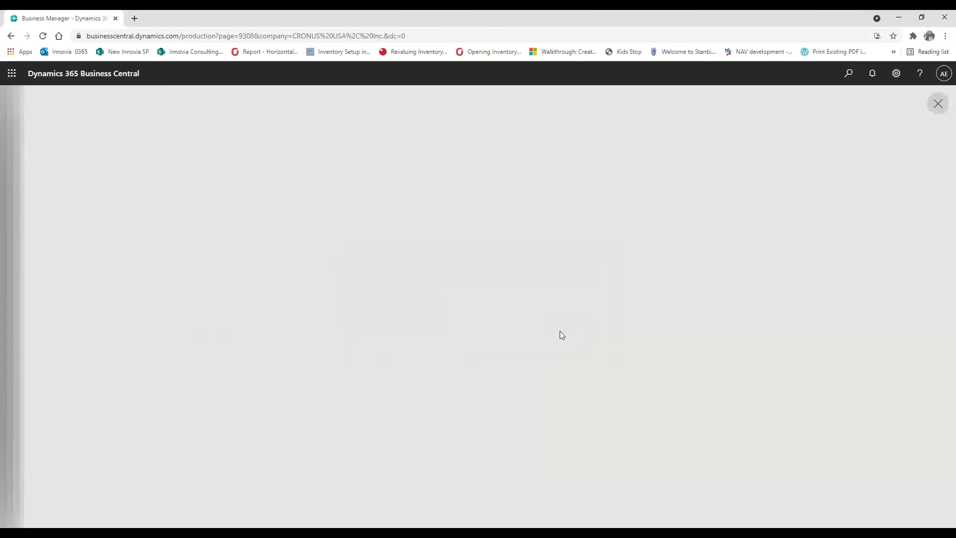
pyautogui.click(938, 104)
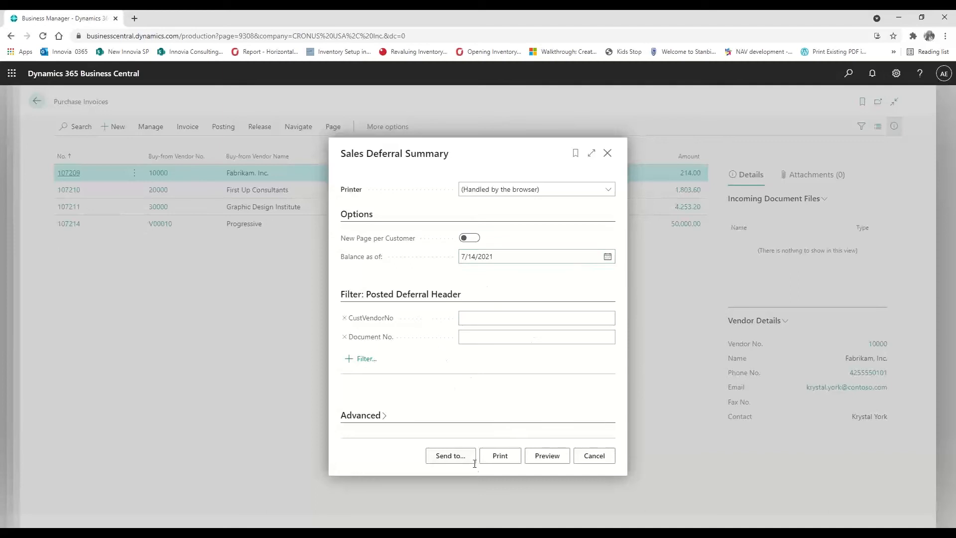
pyautogui.click(553, 456)
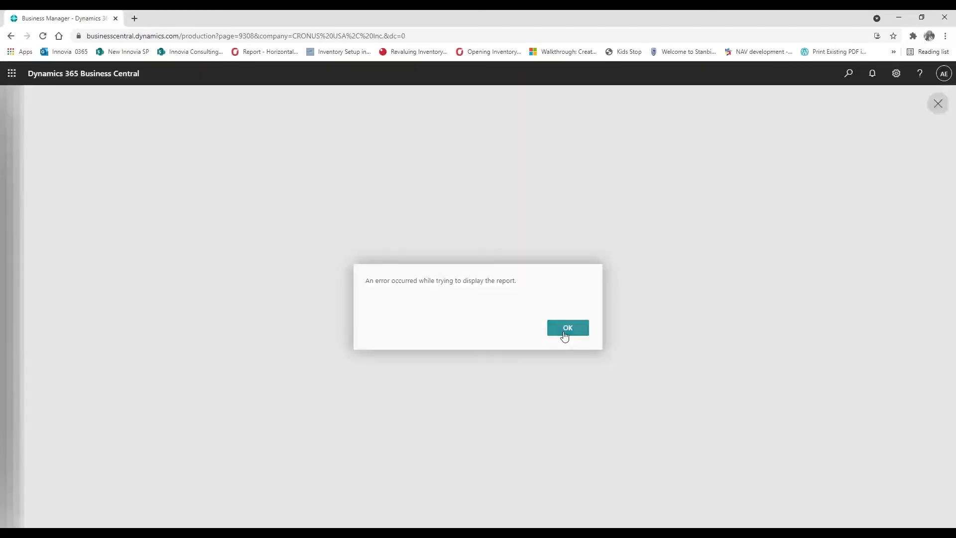
pyautogui.click(565, 337)
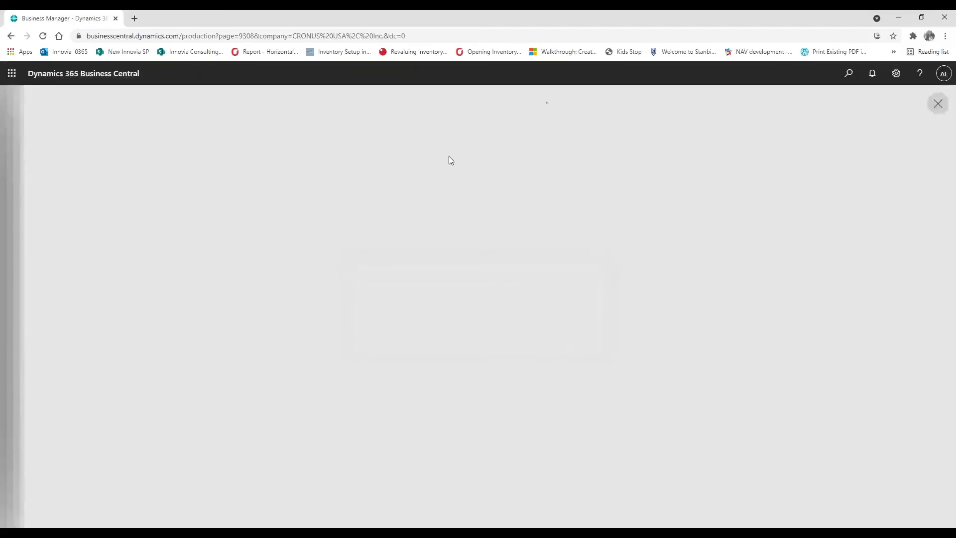
pyautogui.click(937, 104)
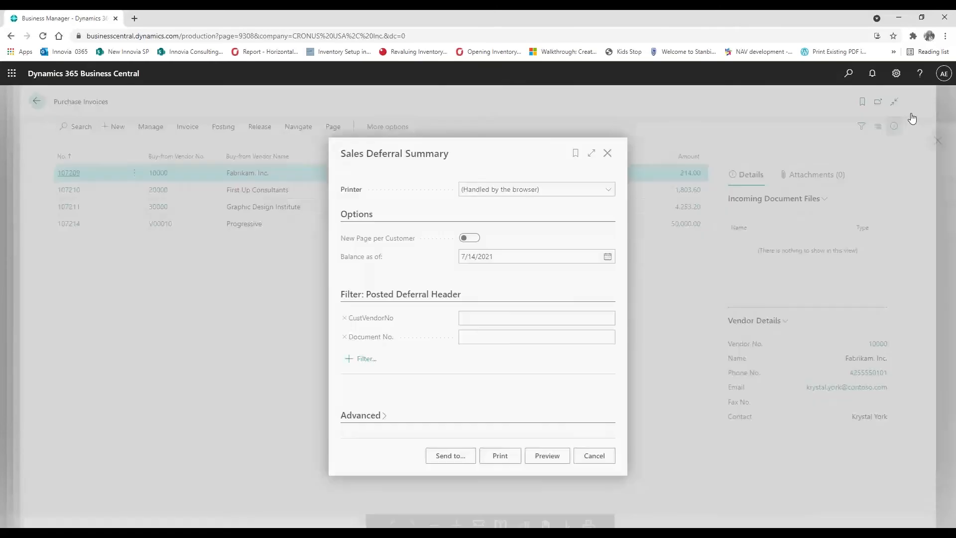
# Set the balance date to today ('t'), preview once more, then close the request
pyautogui.click(515, 257)
pyautogui.write('t')
pyautogui.click(552, 456)
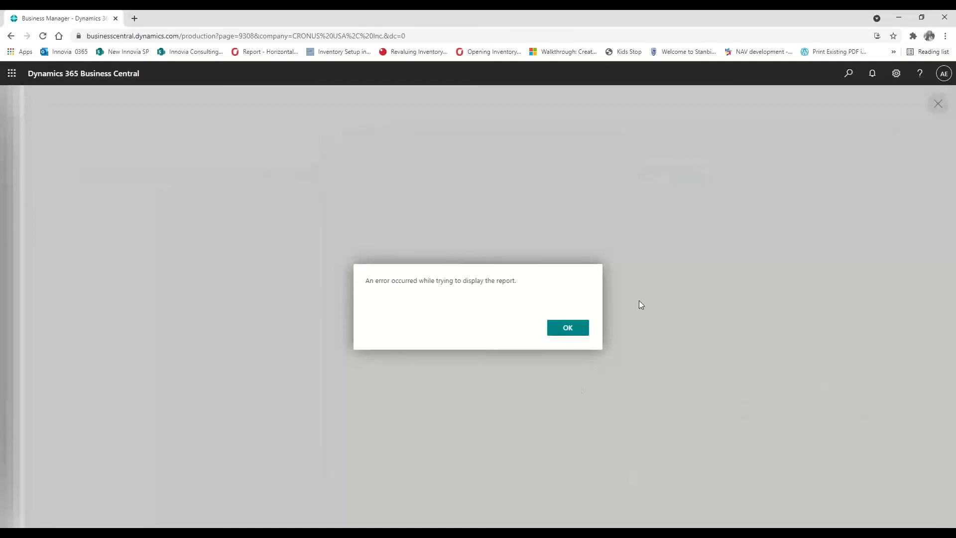
pyautogui.click(569, 335)
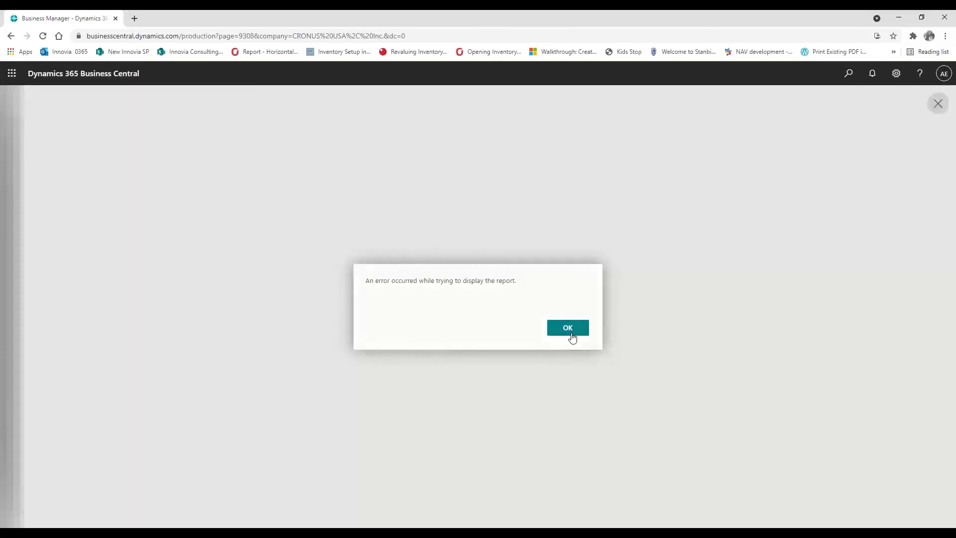
pyautogui.click(929, 110)
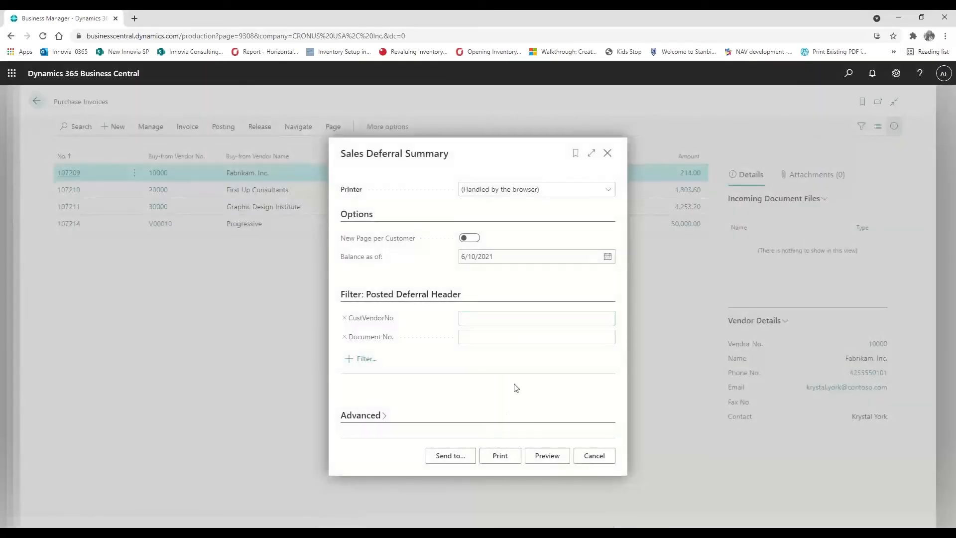
pyautogui.click(607, 153)
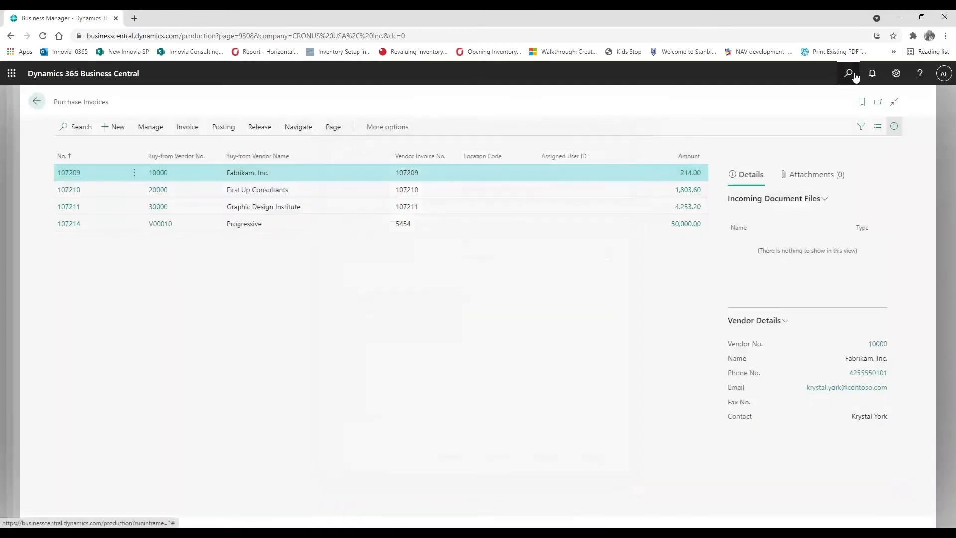
# Search 'defe' and open the Purchasing Deferral Summary report request
pyautogui.click(854, 74)
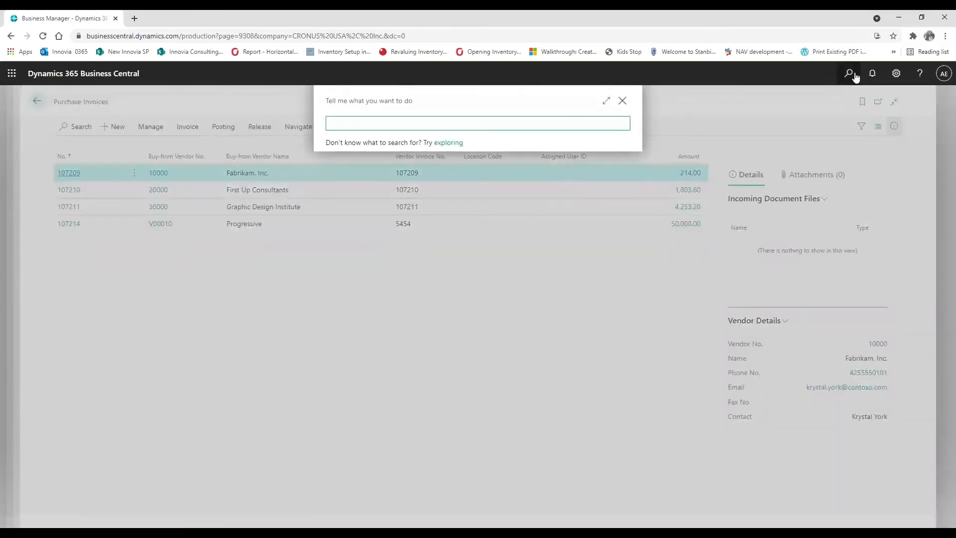
pyautogui.write('purchase def')
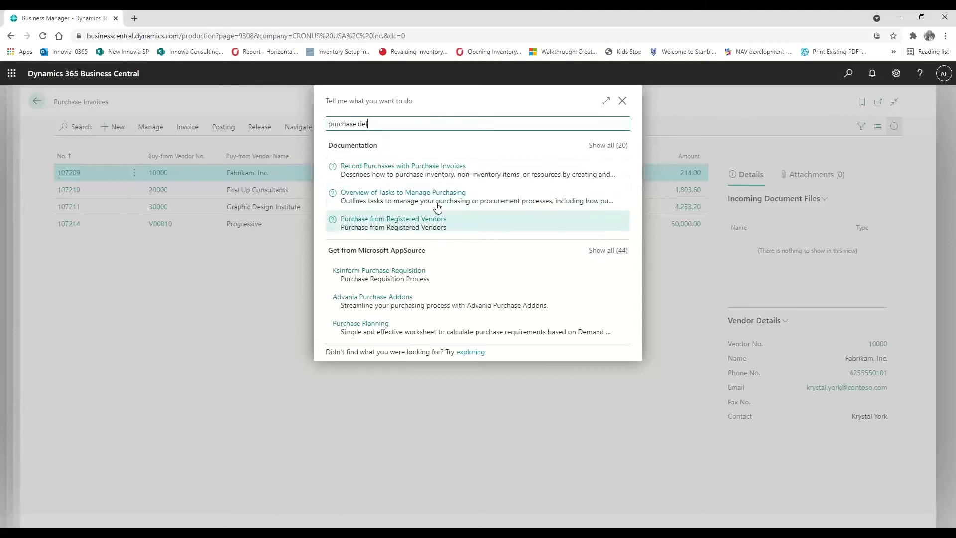
pyautogui.press('BackSpace')
pyautogui.press('BackSpace')
pyautogui.press('BackSpace')
pyautogui.press('BackSpace')
pyautogui.press('BackSpace')
pyautogui.press('BackSpace')
pyautogui.press('BackSpace')
pyautogui.press('BackSpace')
pyautogui.press('BackSpace')
pyautogui.press('BackSpace')
pyautogui.press('BackSpace')
pyautogui.press('BackSpace')
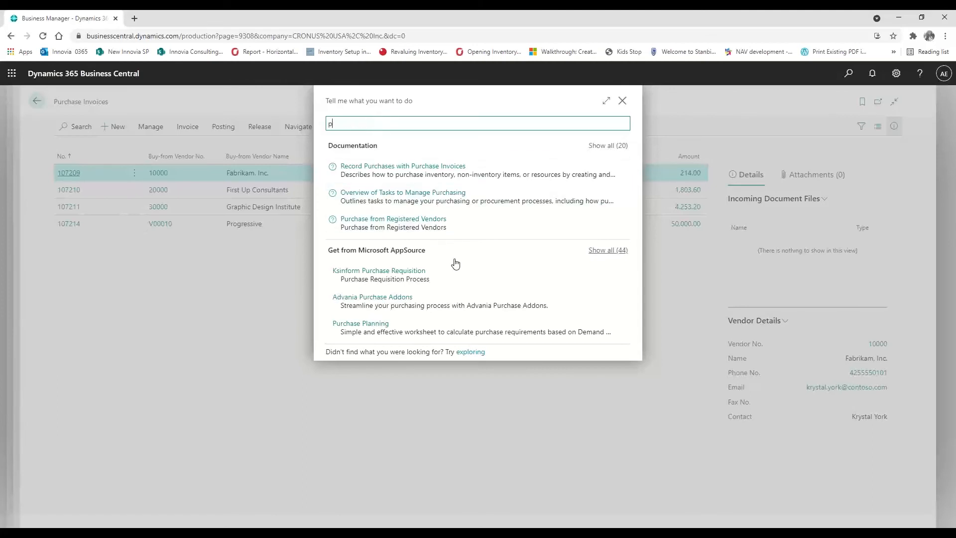
pyautogui.write('defe')
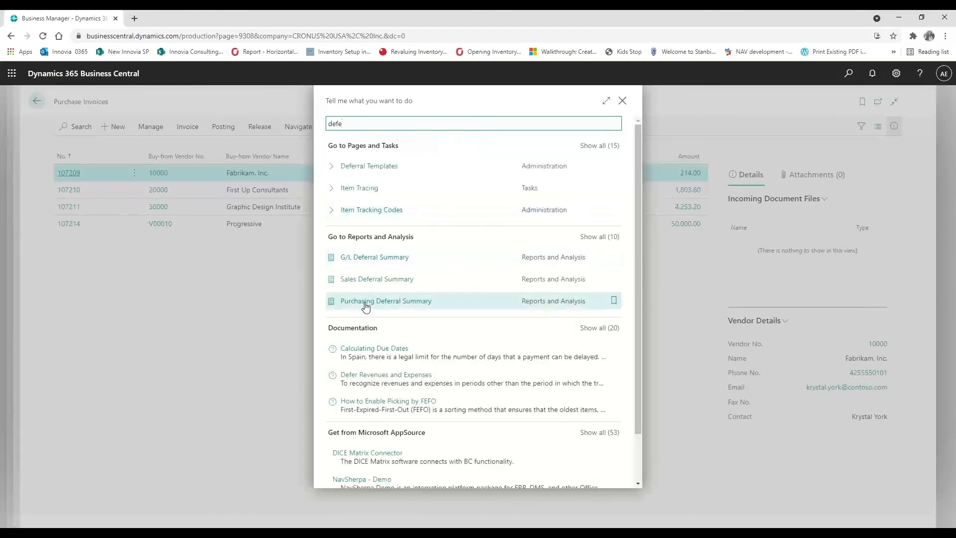
pyautogui.click(366, 306)
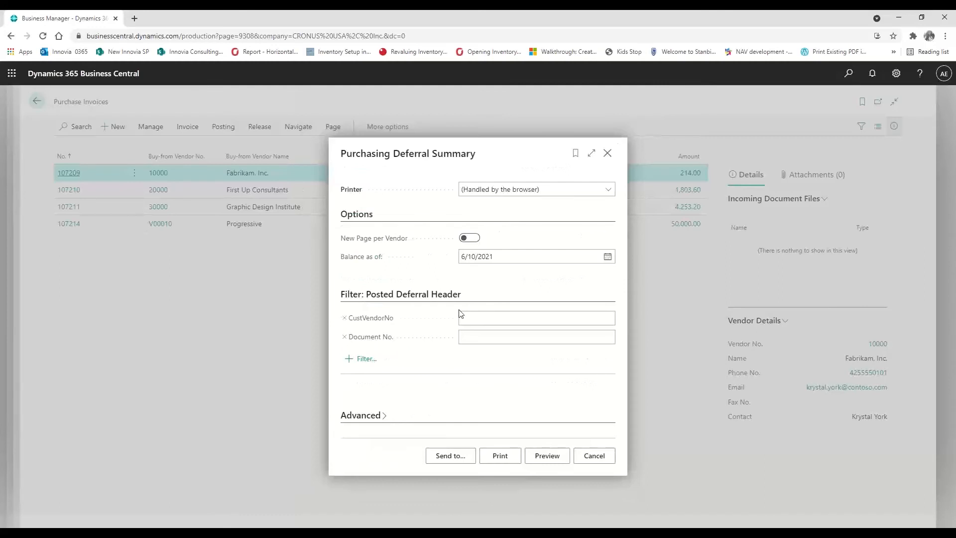
# Preview Purchasing Deferral Summary, dismiss the display error, and close the blank preview
pyautogui.click(502, 320)
pyautogui.click(546, 457)
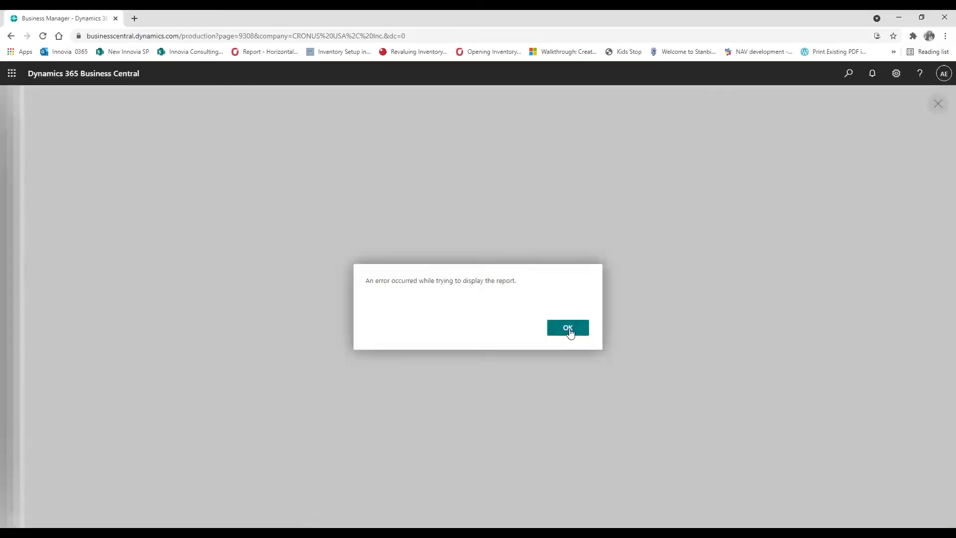
pyautogui.click(569, 330)
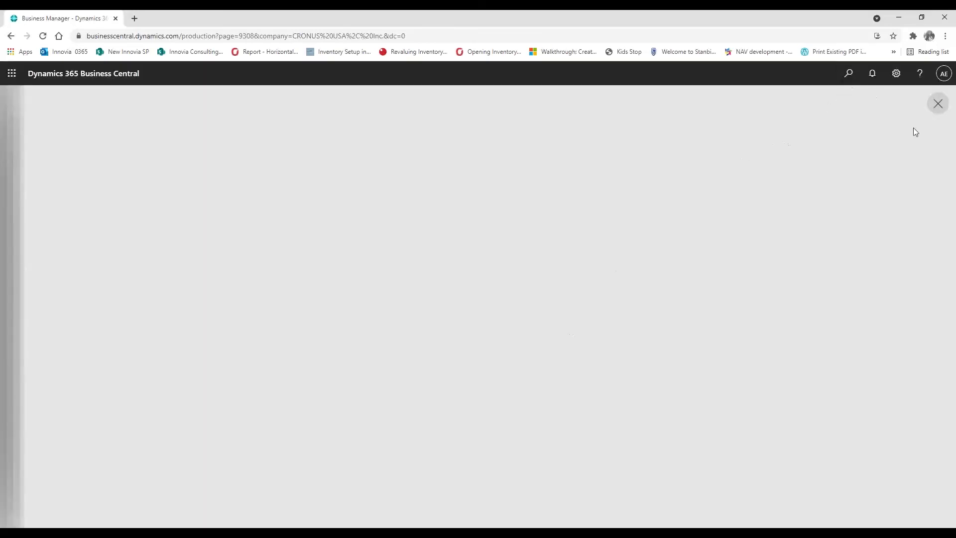
pyautogui.click(939, 104)
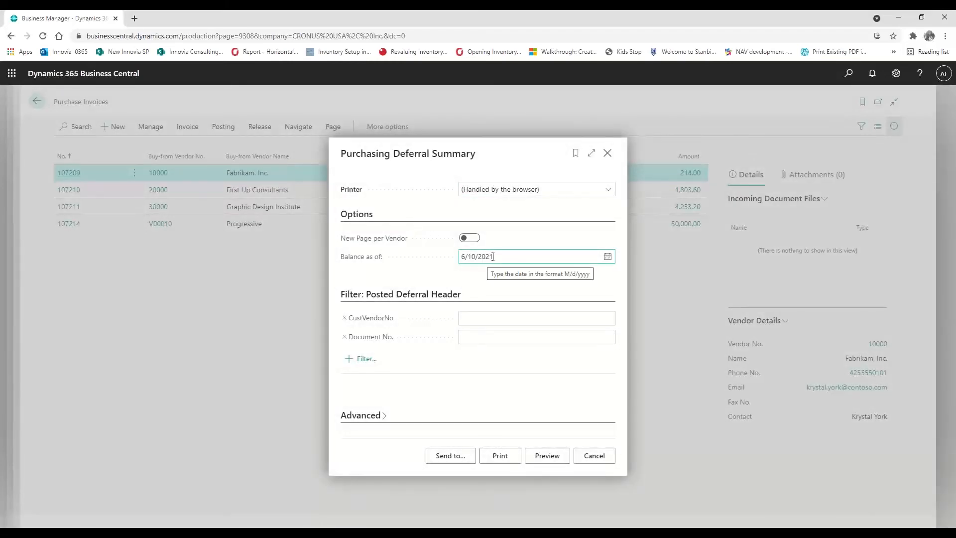
# Set Balance as of to 8/18/2021, expand Advanced, and preview again, dismissing the error
pyautogui.click(608, 257)
pyautogui.click(563, 273)
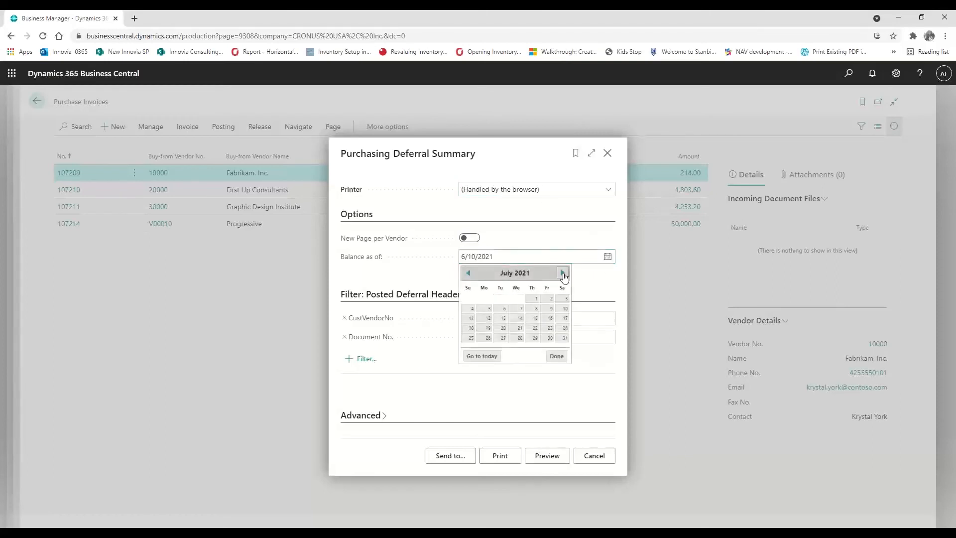
pyautogui.click(562, 273)
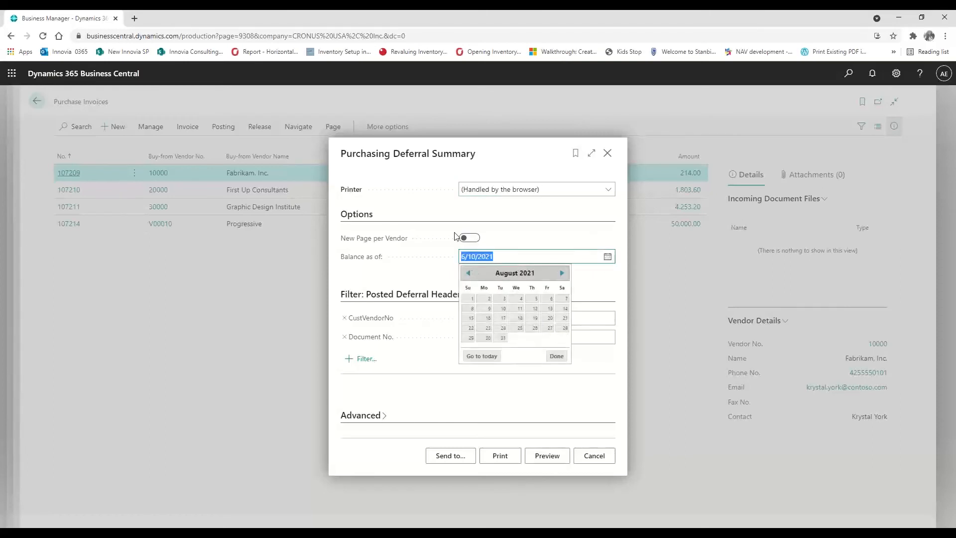
pyautogui.click(520, 317)
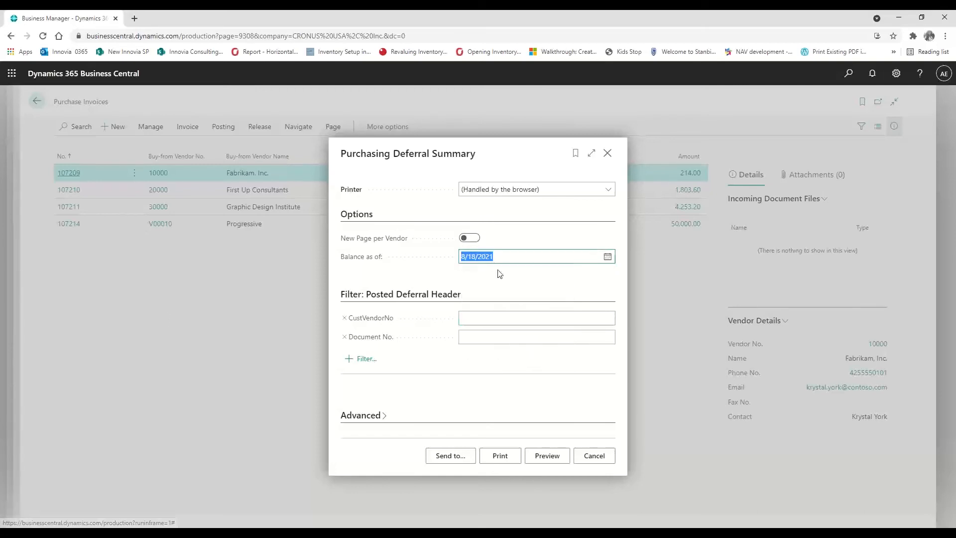
pyautogui.click(498, 318)
pyautogui.click(383, 416)
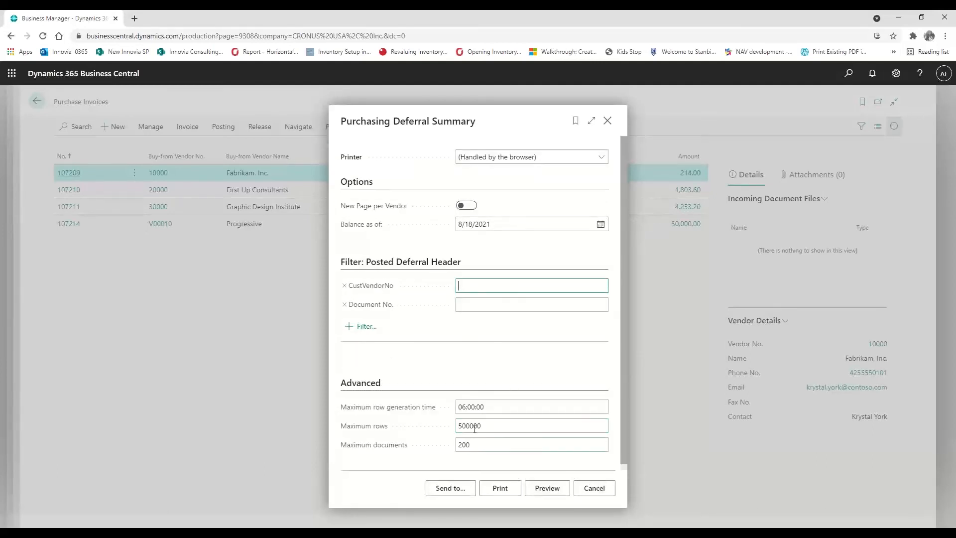
pyautogui.click(548, 490)
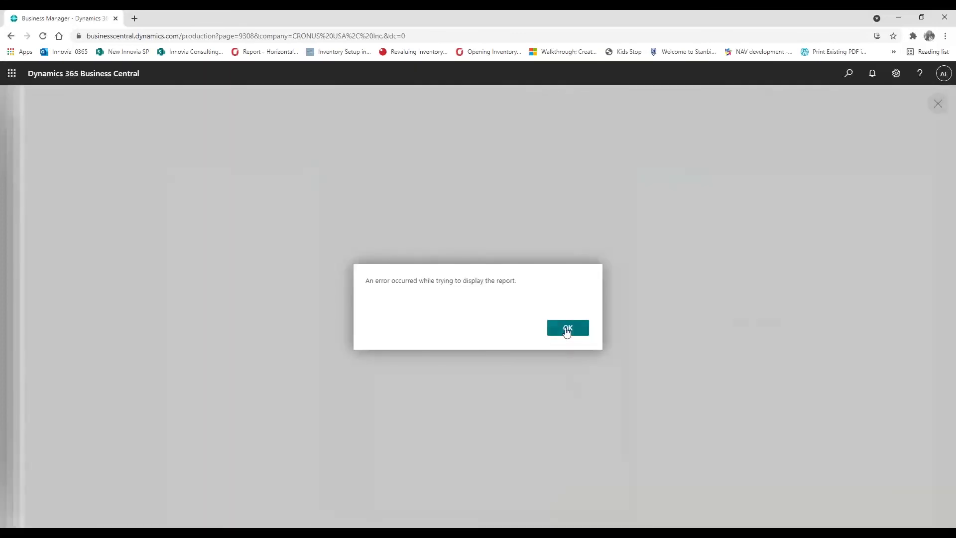
pyautogui.click(566, 329)
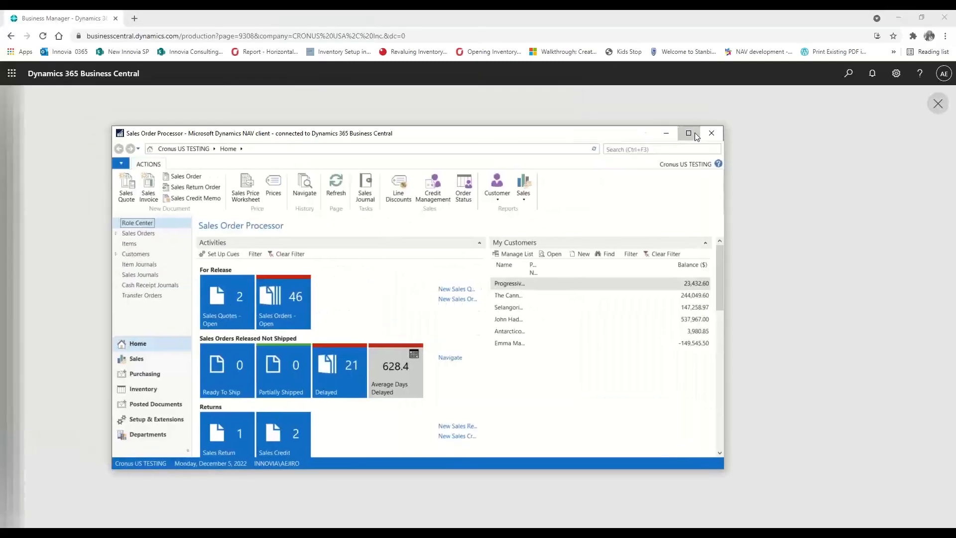
# In the maximized NAV client, open Sales Deferral Summary via 'sales def' and close its preview
pyautogui.click(689, 133)
pyautogui.click(881, 29)
pyautogui.write('sales de')
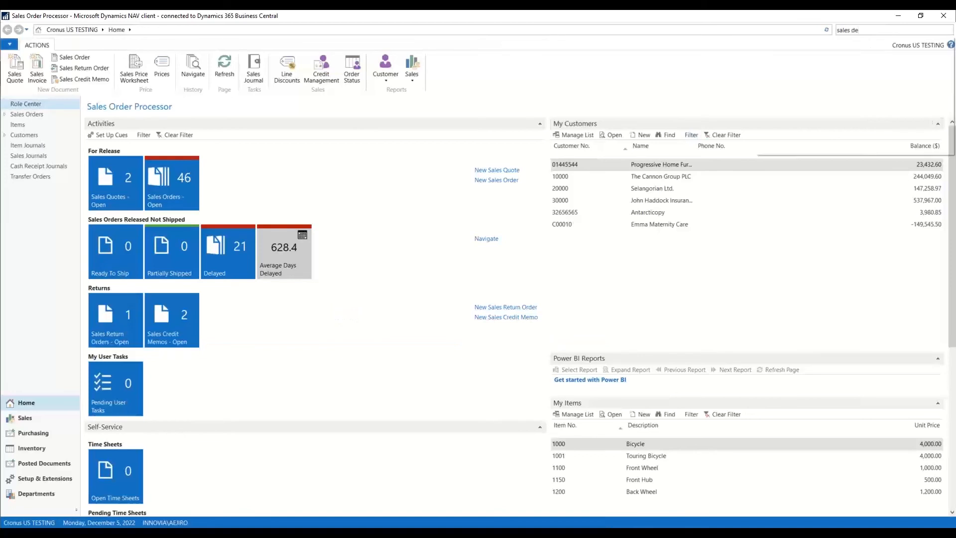
pyautogui.write('f')
pyautogui.click(823, 42)
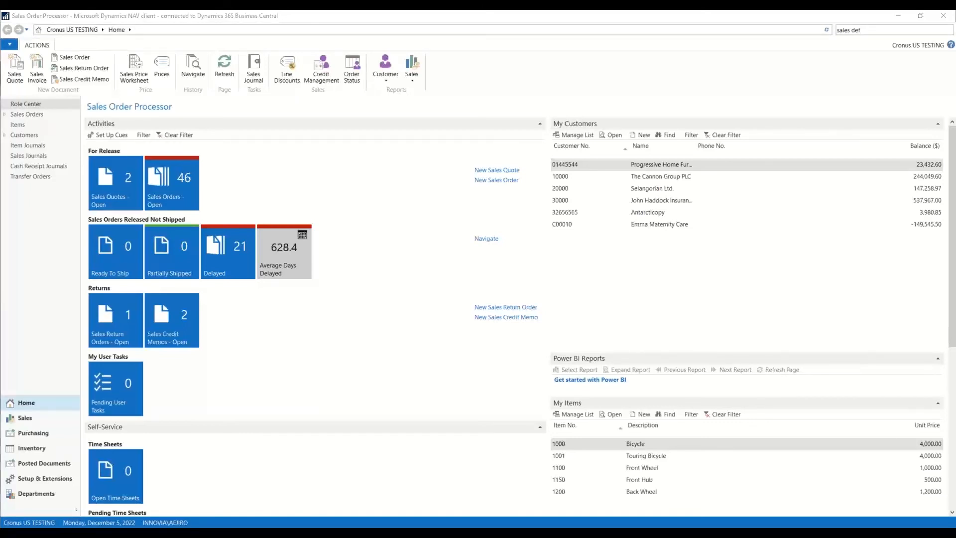
pyautogui.moveTo(519, 121); pyautogui.dragTo(618, 171)
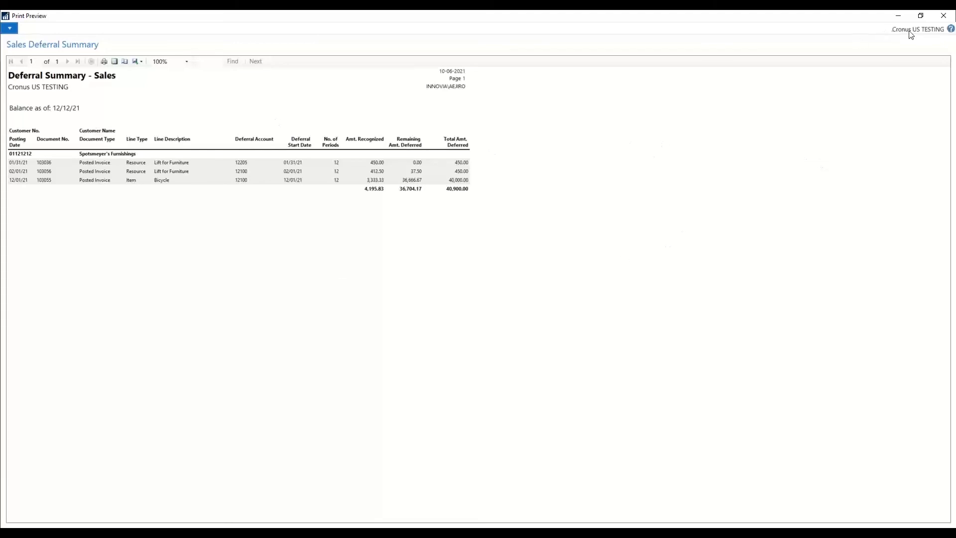
pyautogui.click(943, 16)
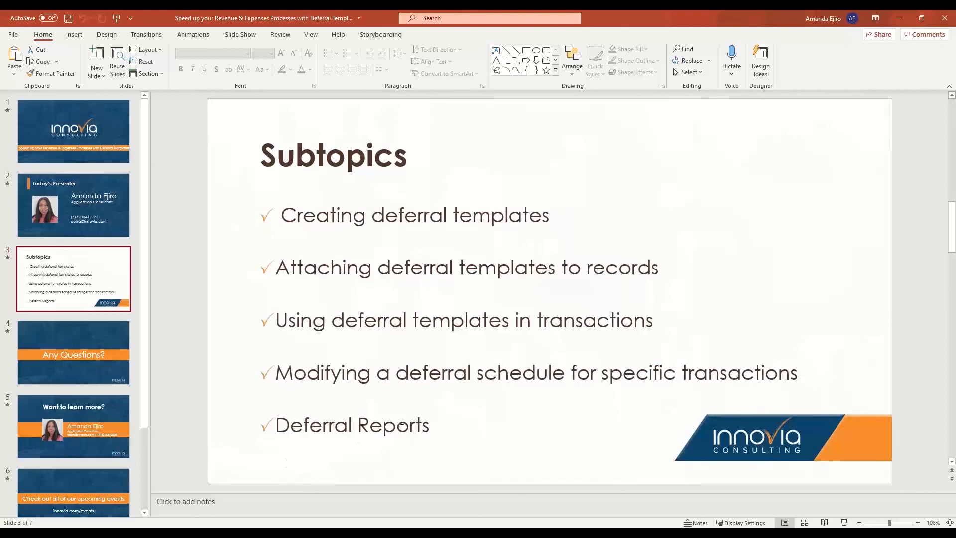
# Switch from the PowerPoint Subtopics slide to the Business Central window in Chrome
pyautogui.moveTo(280, 533)
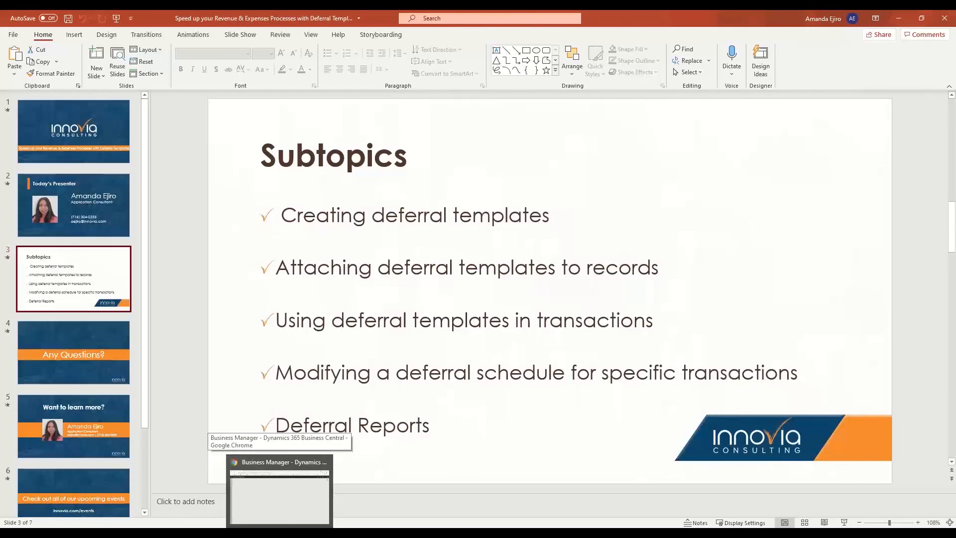
pyautogui.click(280, 520)
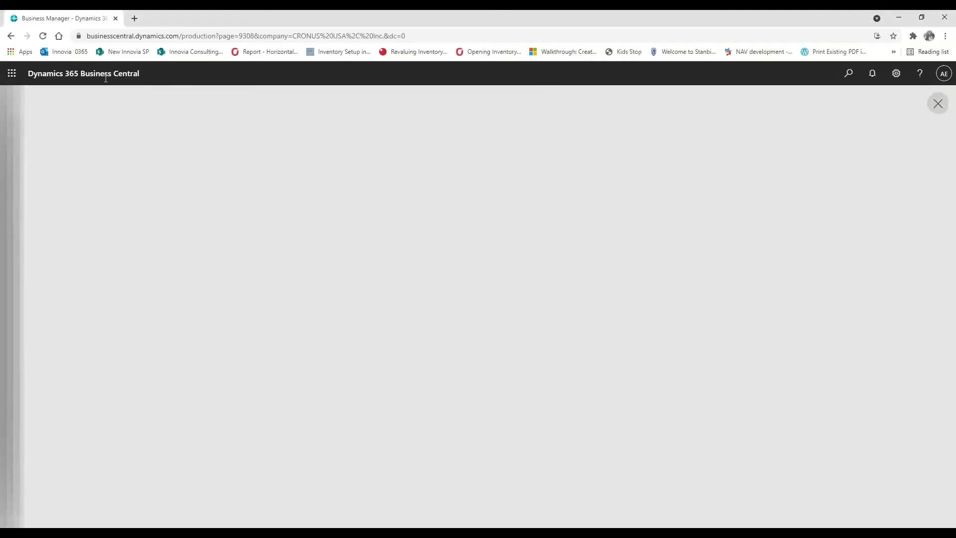
# Search Tell Me for 'items' and open the Items list, starting with 1896-S ATHENS Desk
pyautogui.click(11, 78)
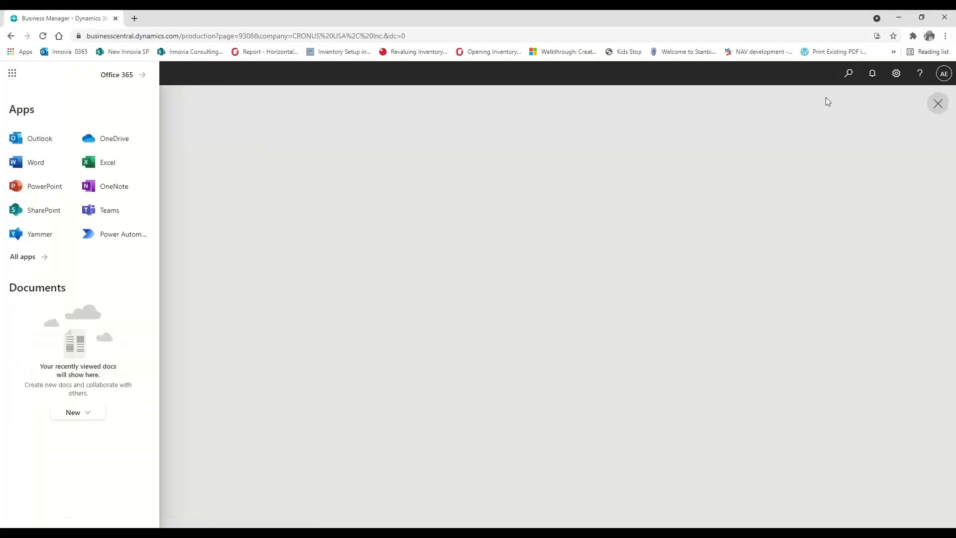
pyautogui.click(850, 81)
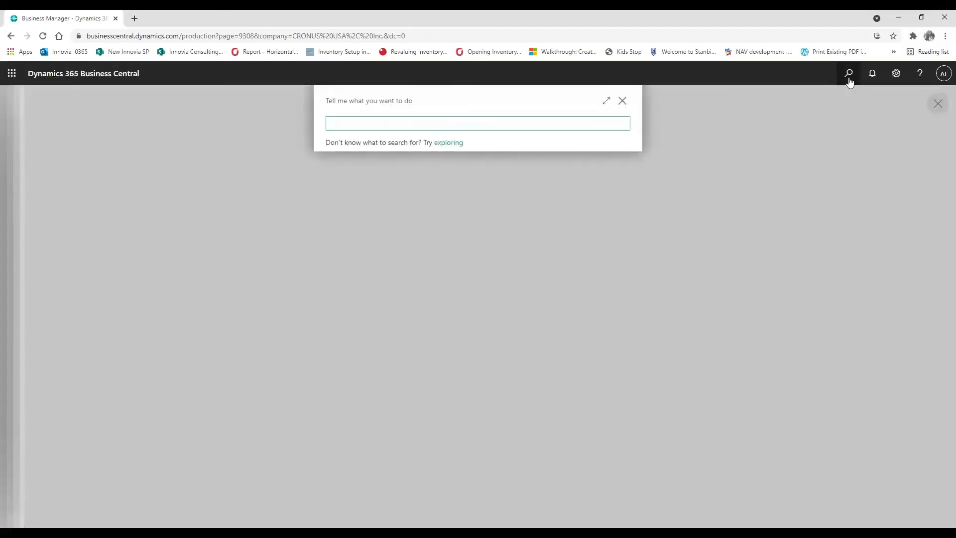
pyautogui.write('items')
pyautogui.click(347, 173)
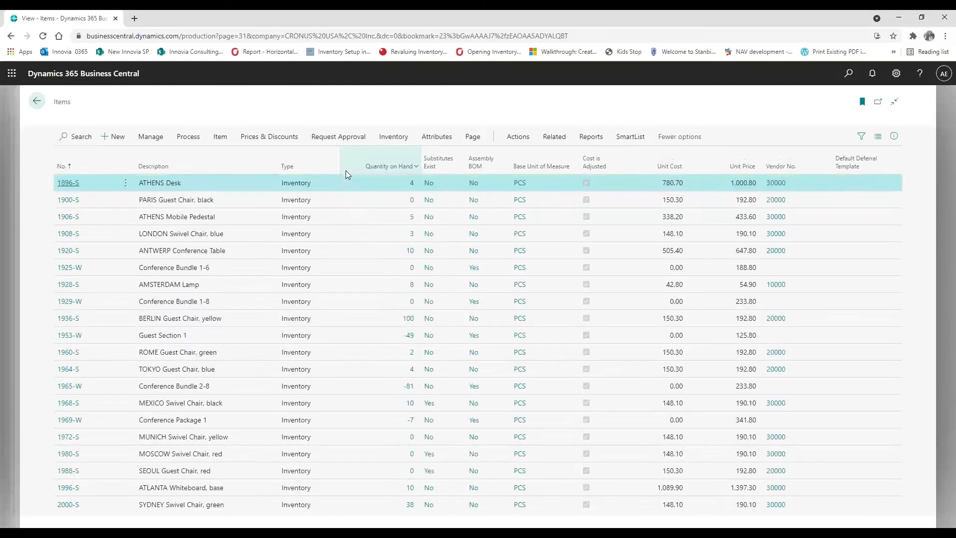